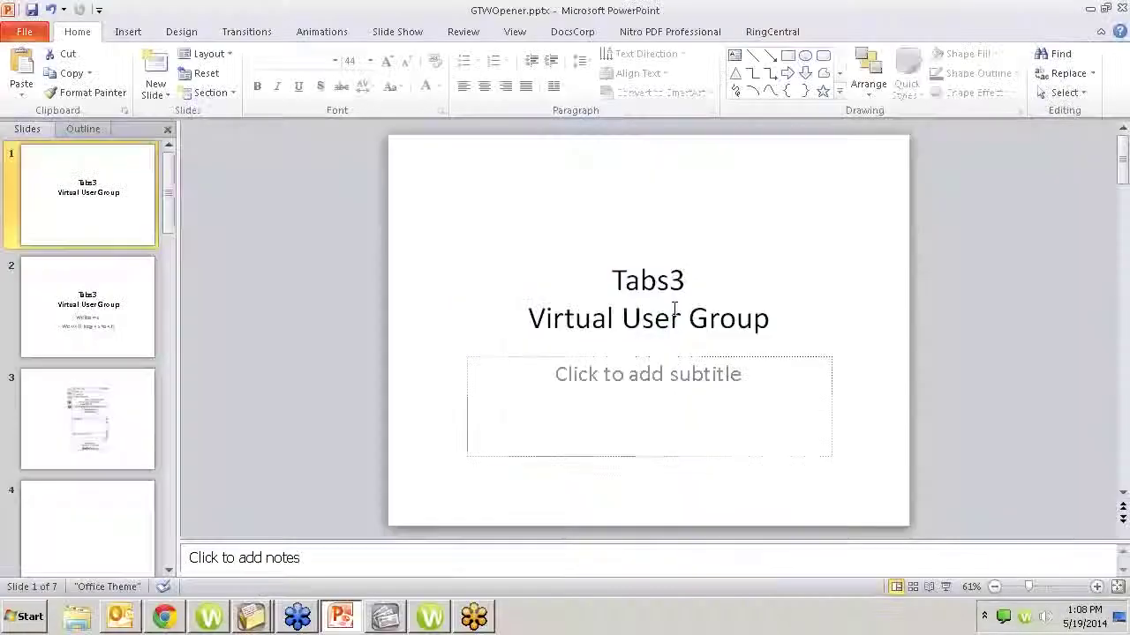
Close the GTWOpener.pptx presentation and bring up the Cost Recovery Systems Product Information article in Chrome.
click(1122, 8)
click(584, 339)
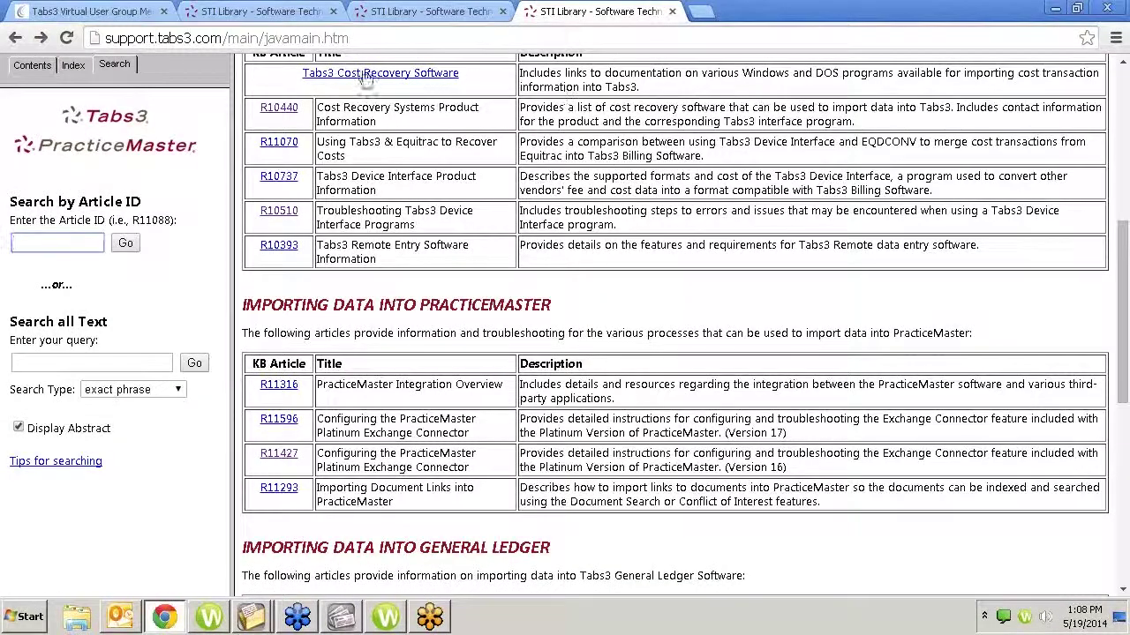
click(293, 20)
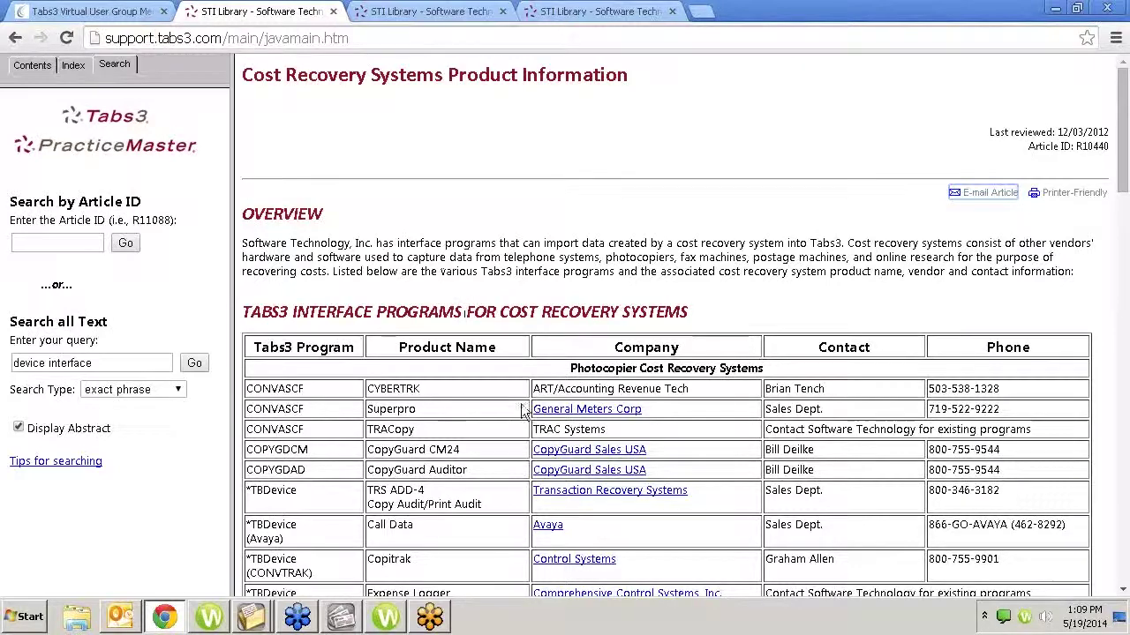
Review the article's photocopier, phone, fax, legal research, postage and productivity system listings, then highlight its last reviewed date.
scroll(524, 406, down, 1)
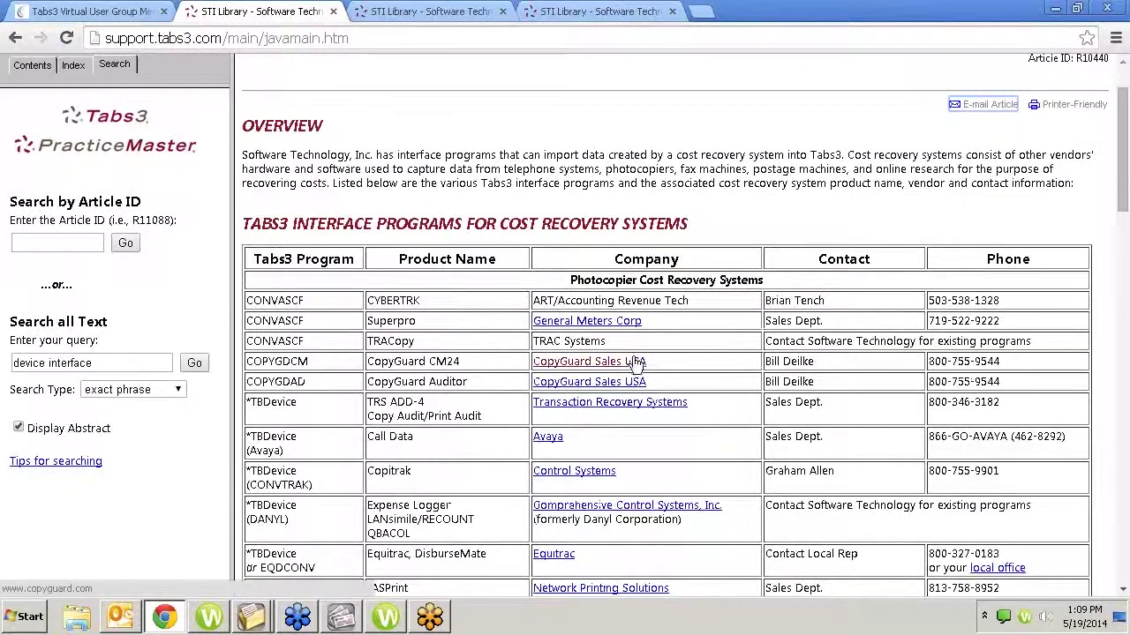
scroll(618, 371, down, 3)
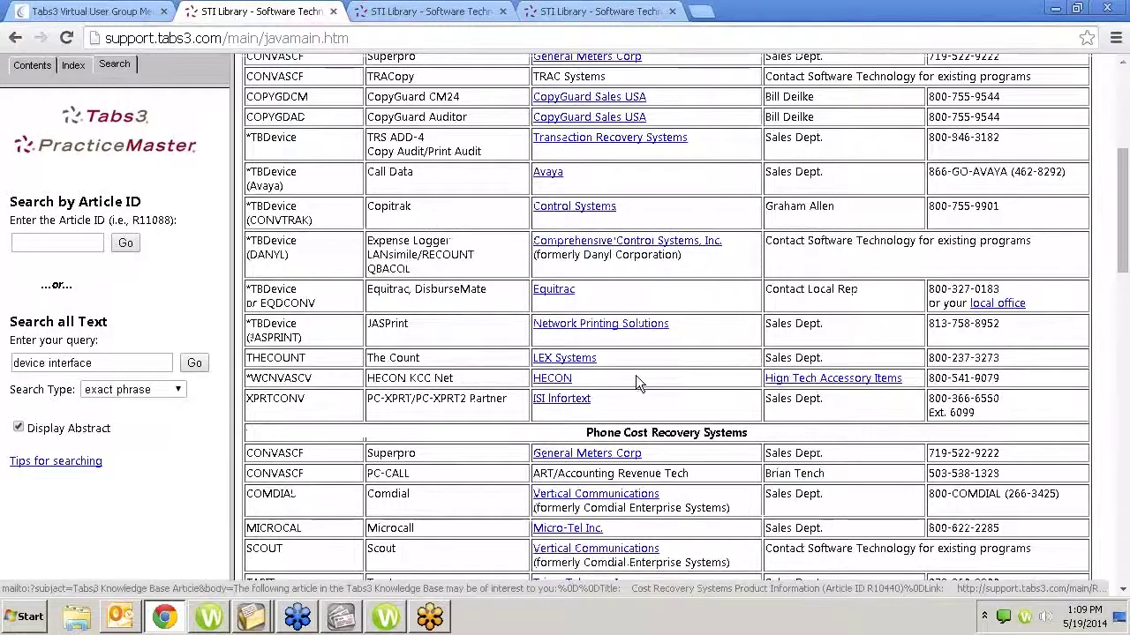
scroll(636, 450, down, 1)
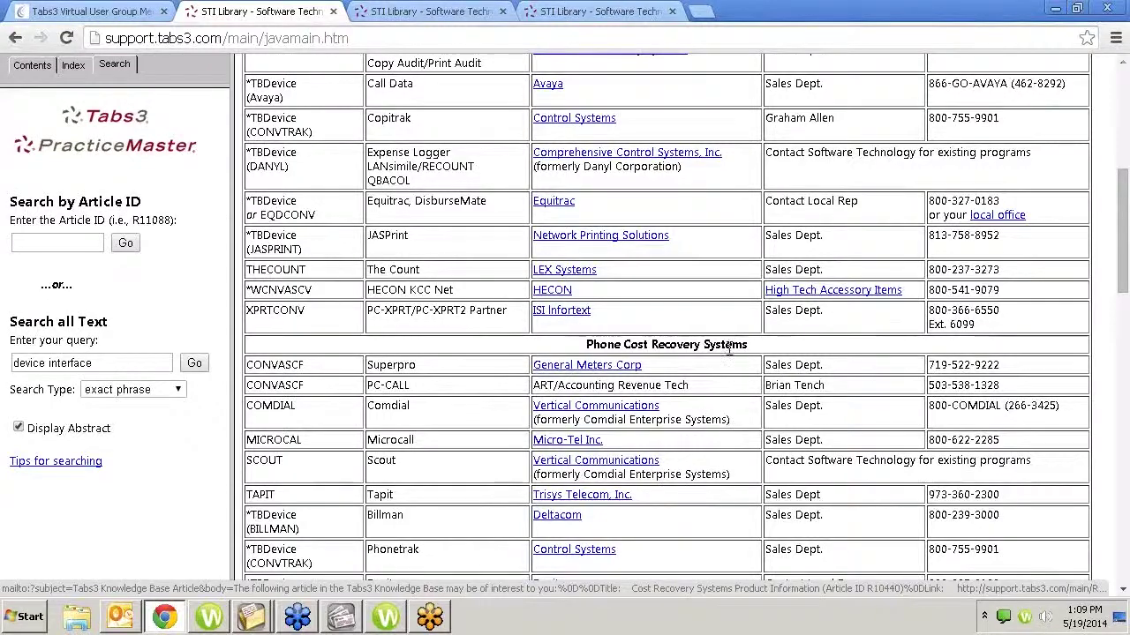
scroll(729, 350, down, 6)
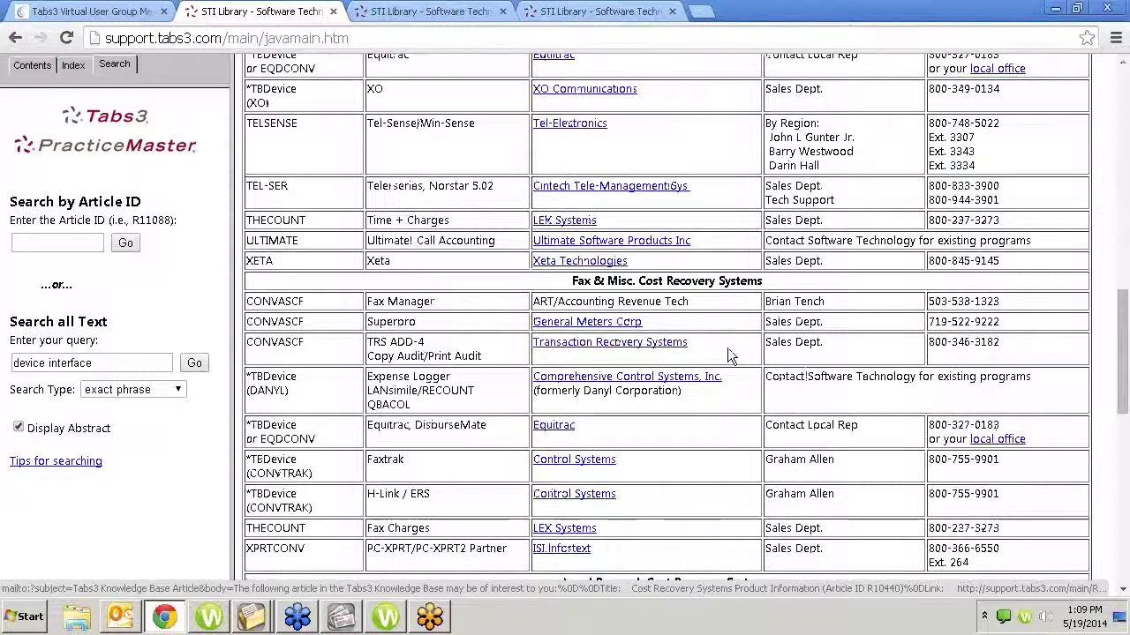
scroll(729, 351, down, 3)
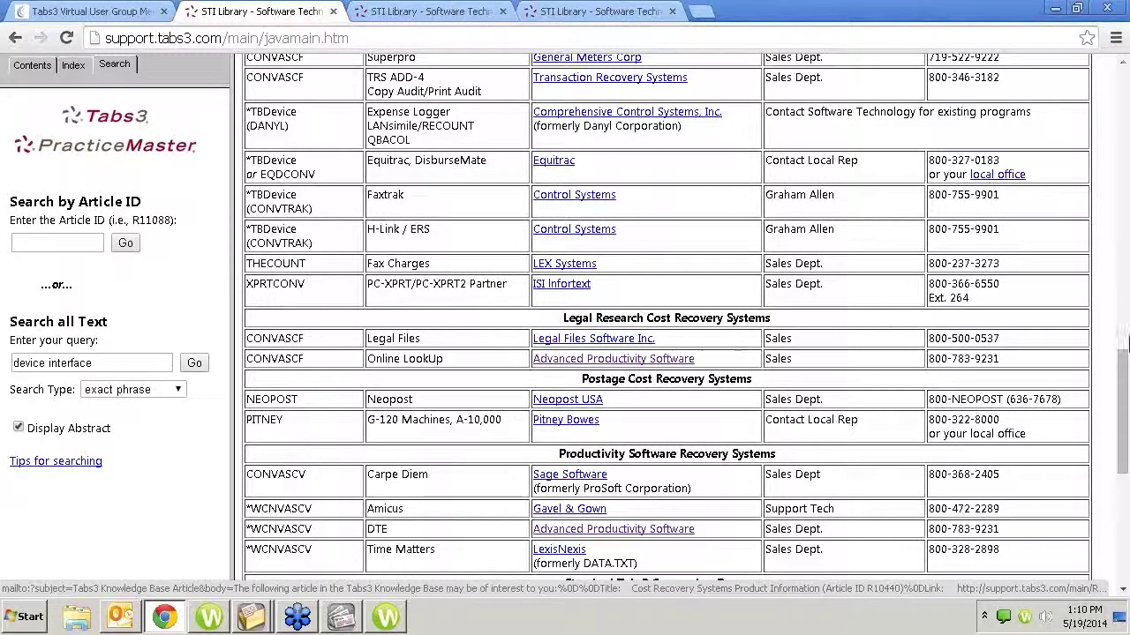
scroll(891, 388, up, 10)
scroll(878, 382, up, 5)
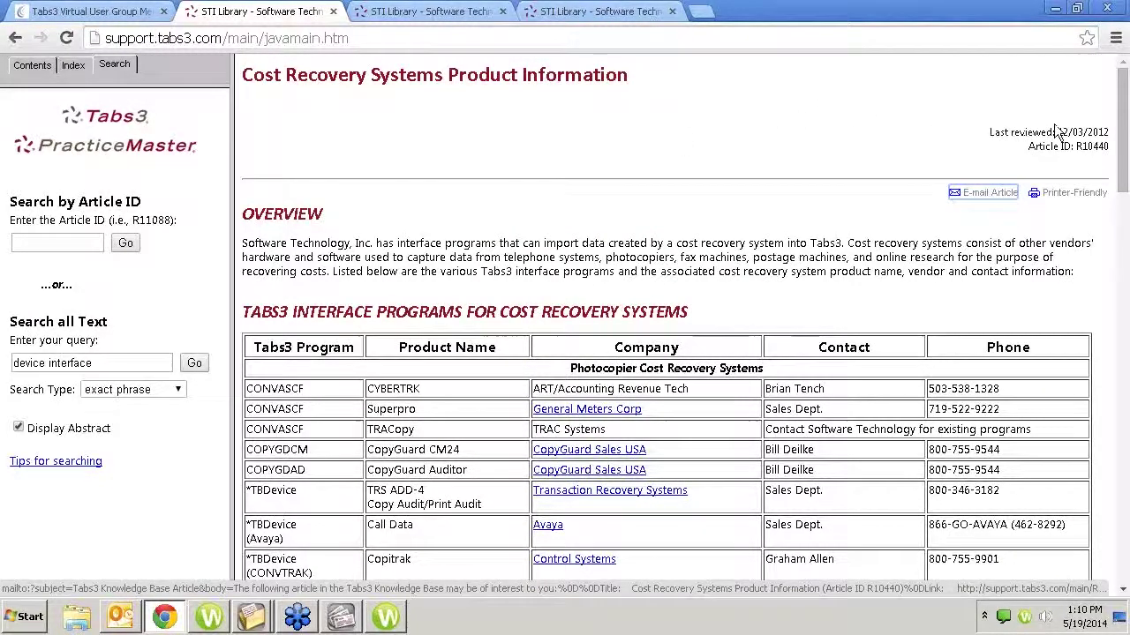
drag(1109, 132, 1057, 132)
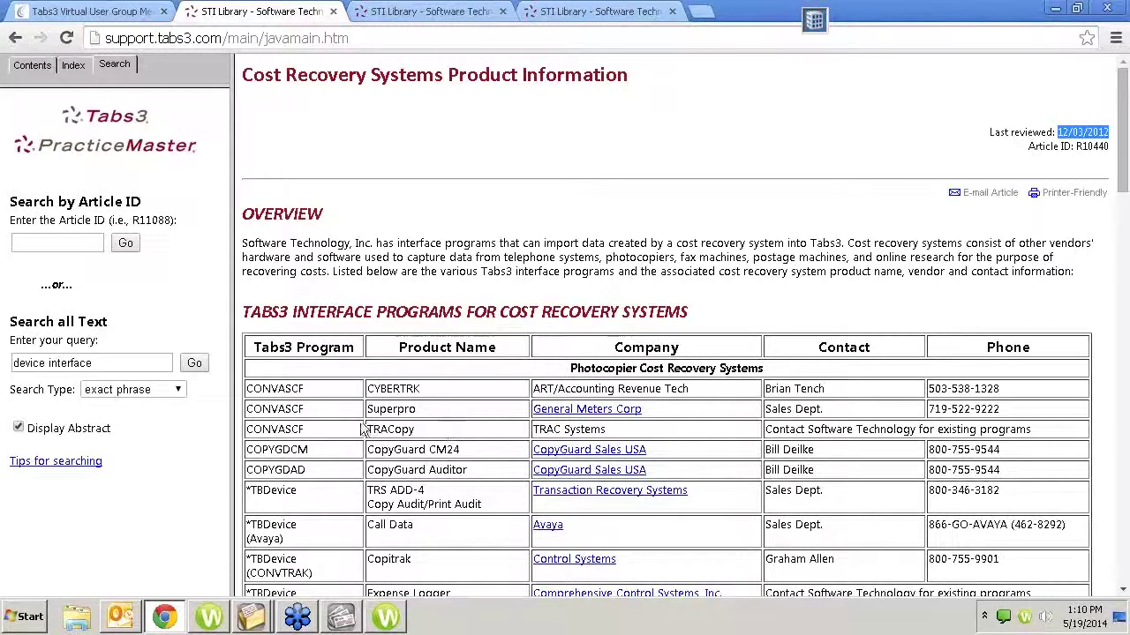
Examine the Tabs3 Program column for photocopier cost recovery systems, highlighting COPYGDCM and the TBDevice (DANYL) entry.
scroll(362, 428, down, 2)
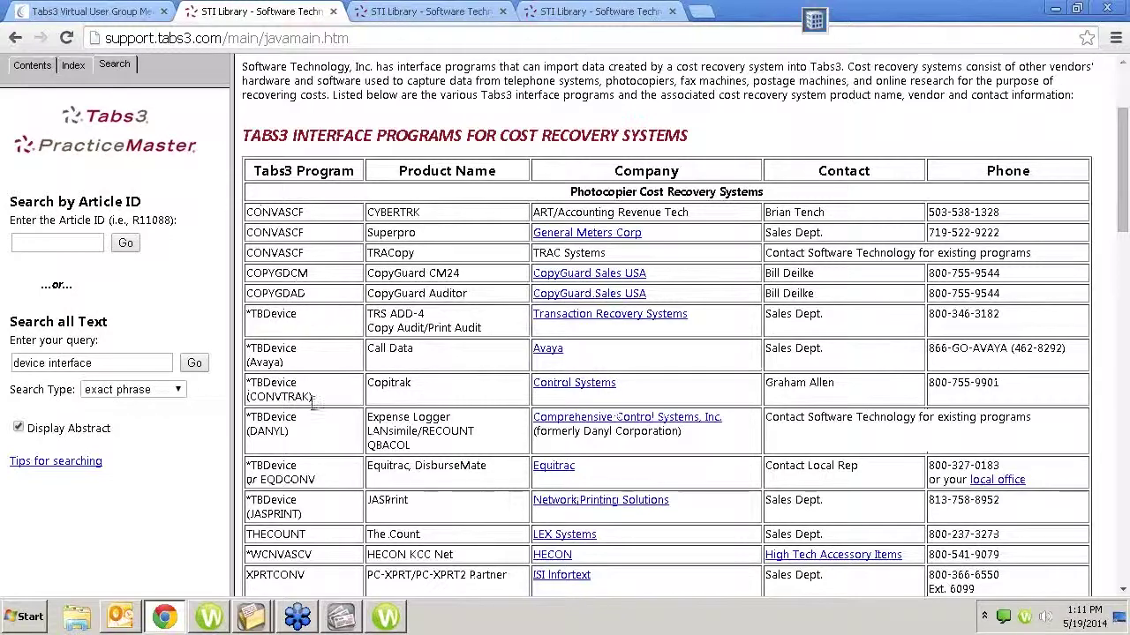
drag(305, 212, 269, 211)
drag(309, 274, 254, 274)
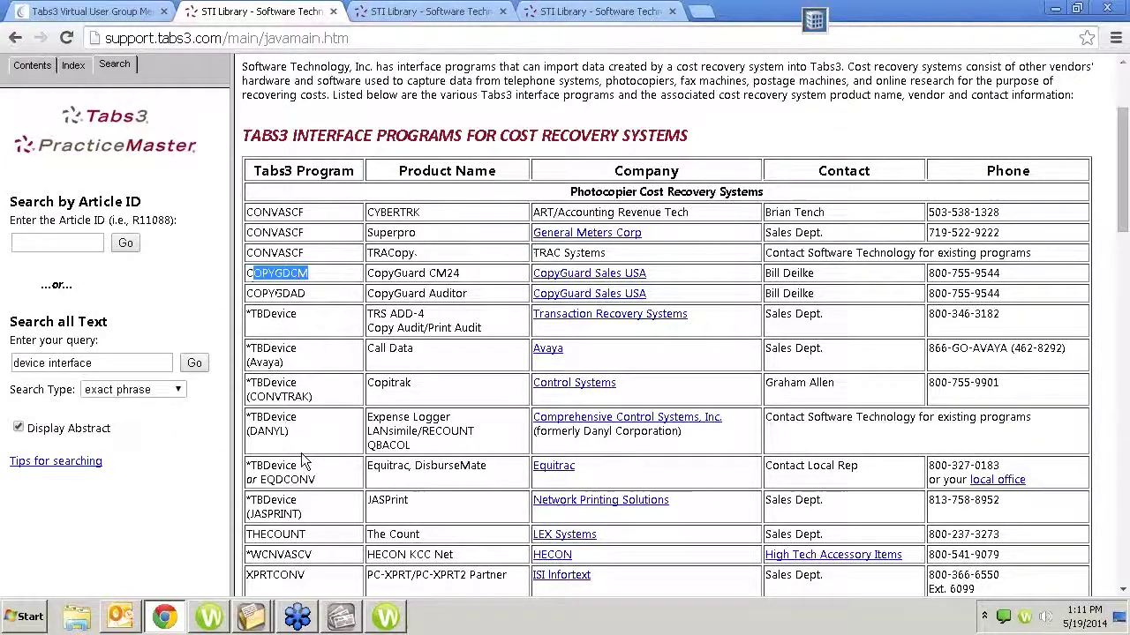
scroll(294, 430, down, 1)
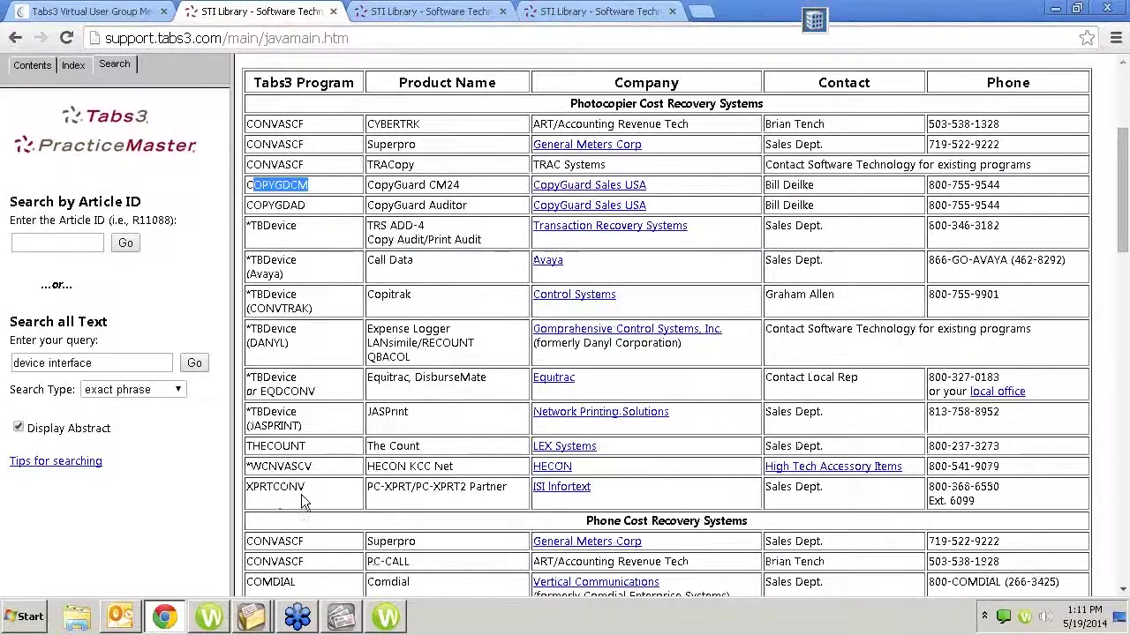
scroll(300, 494, down, 2)
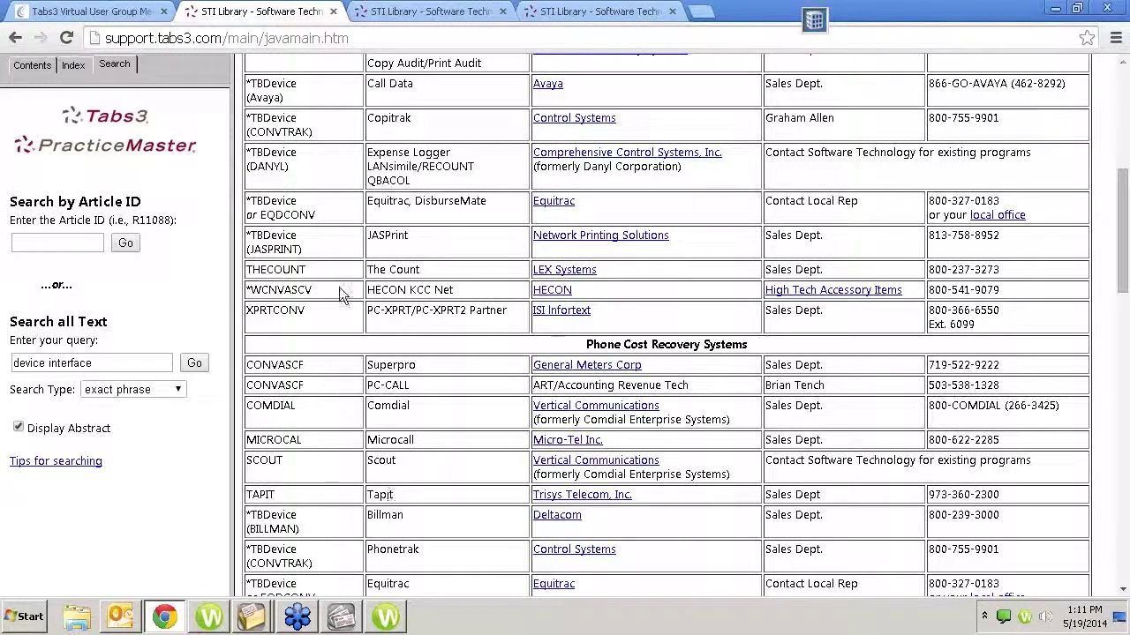
drag(299, 154, 249, 163)
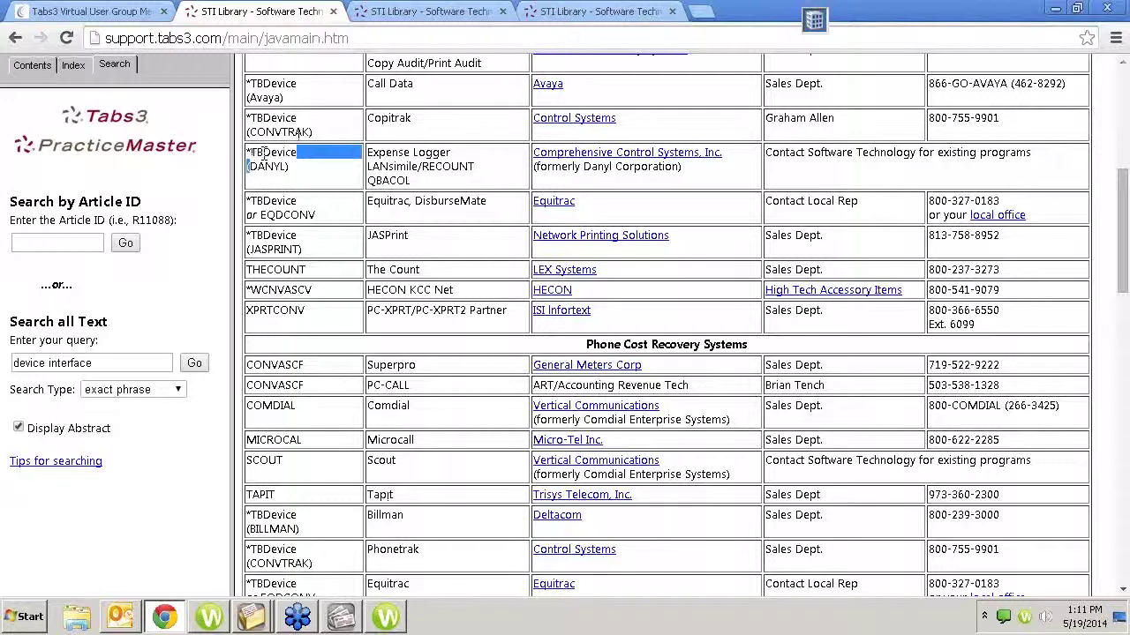
Open tabs3.com in a new browser tab and go to its product pricing page.
click(702, 13)
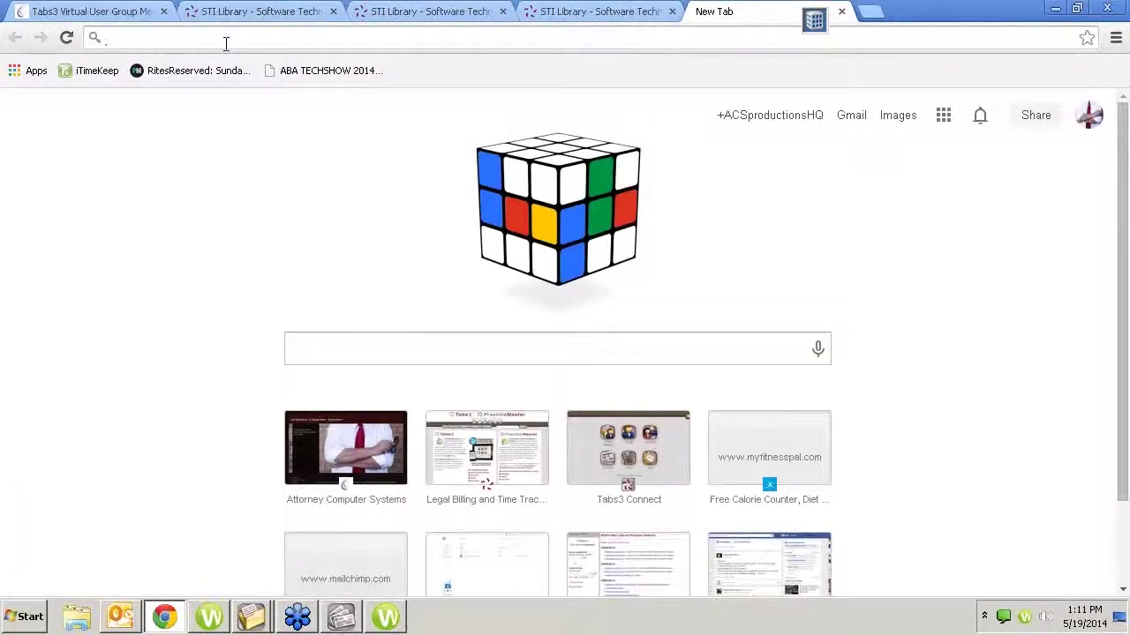
text(tabs3.com)
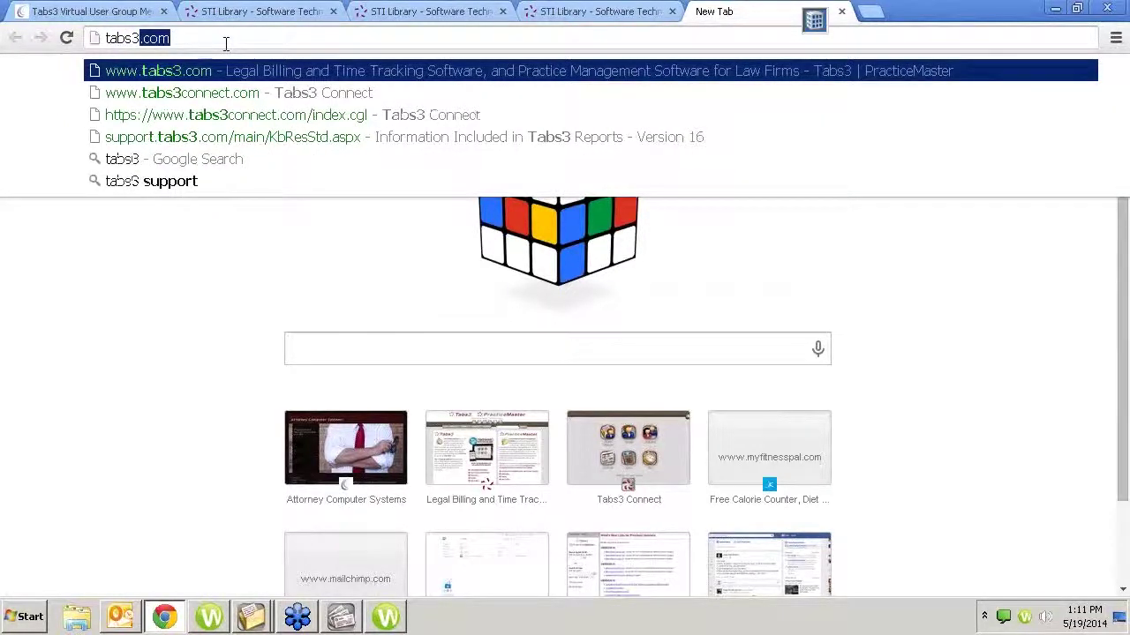
key(Return)
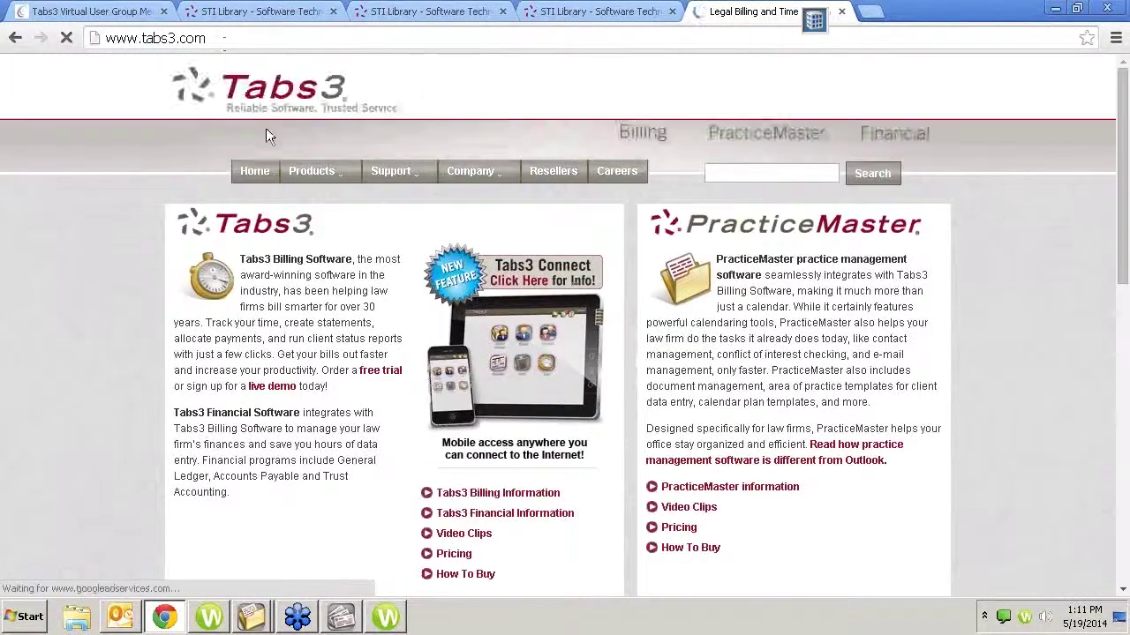
mouse_move(385, 176)
mouse_move(313, 172)
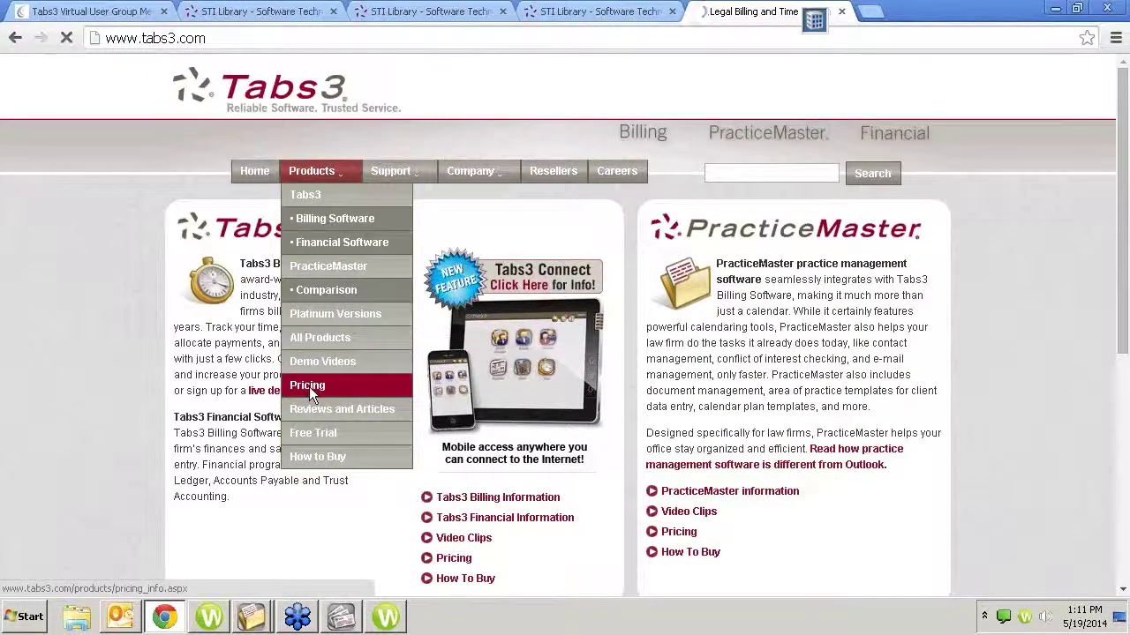
click(309, 386)
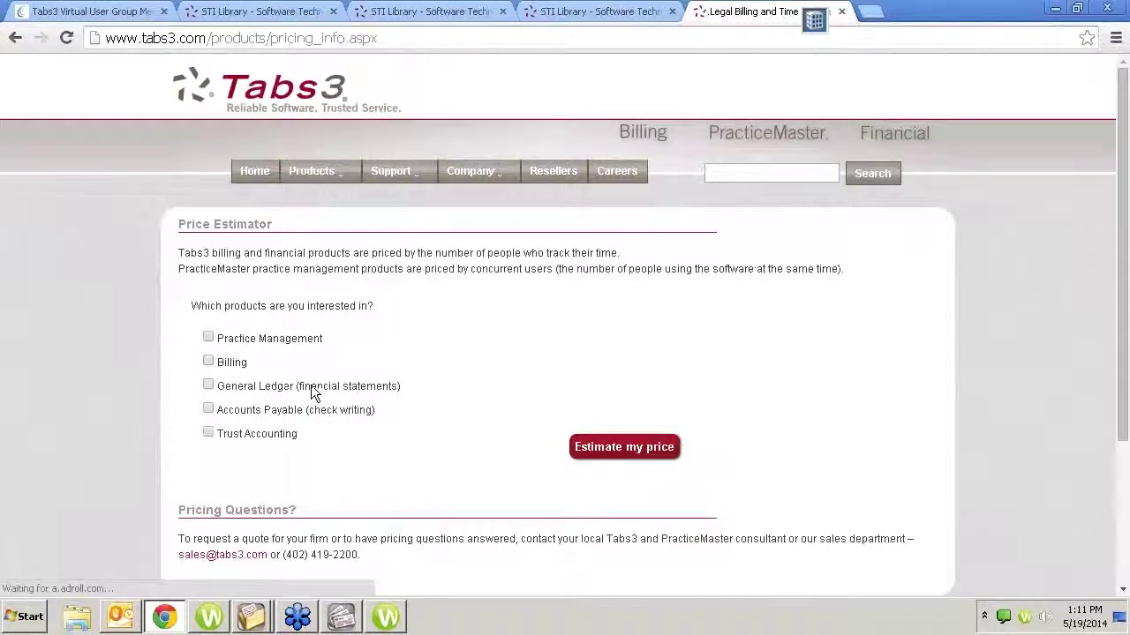
Look over the Price Estimator's product options and pricing contact section, and close that browser tab.
scroll(311, 393, down, 3)
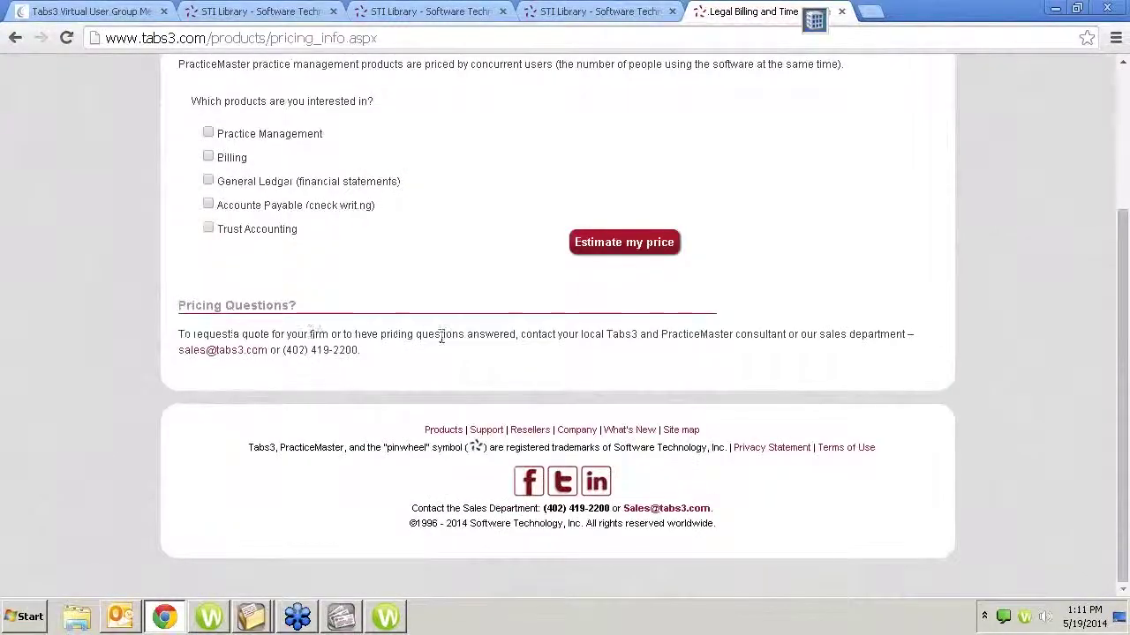
scroll(438, 339, up, 1)
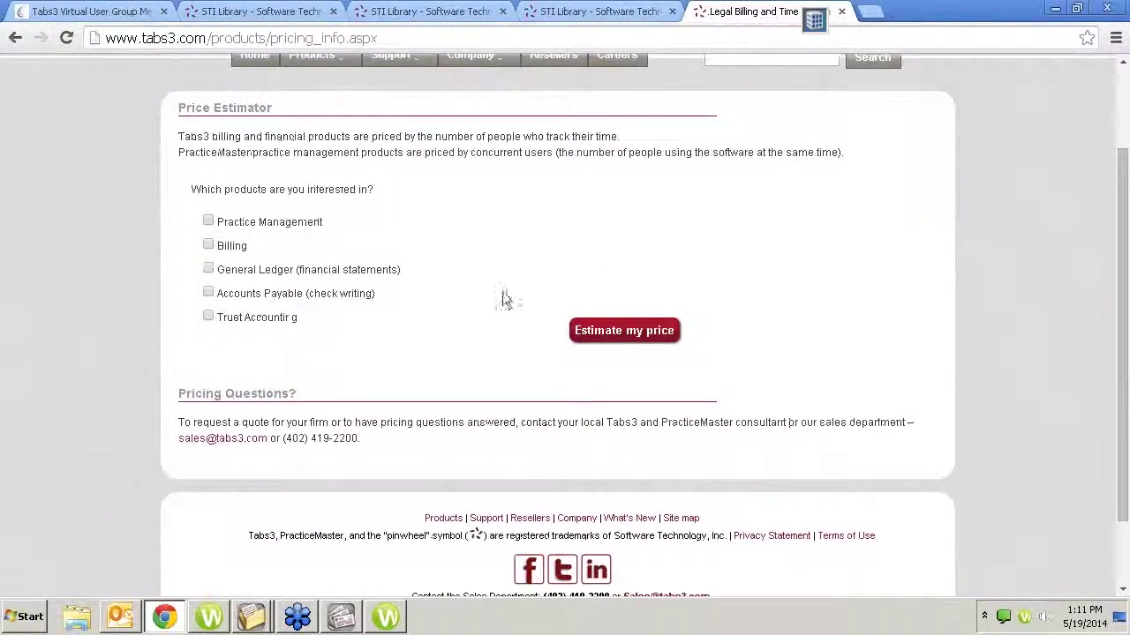
scroll(502, 300, up, 2)
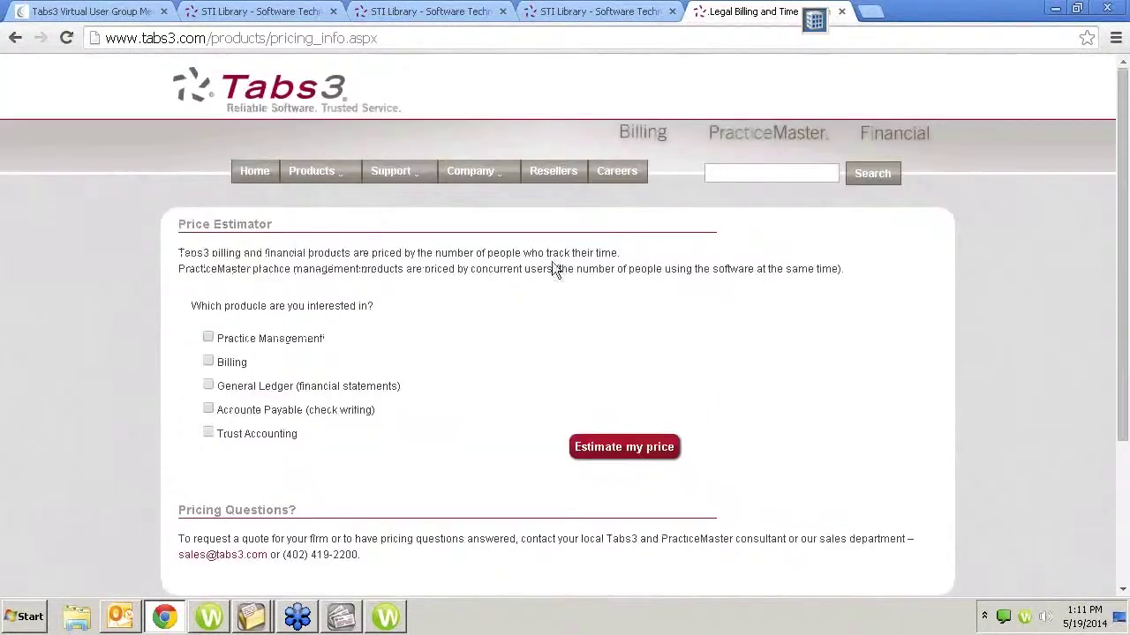
click(841, 12)
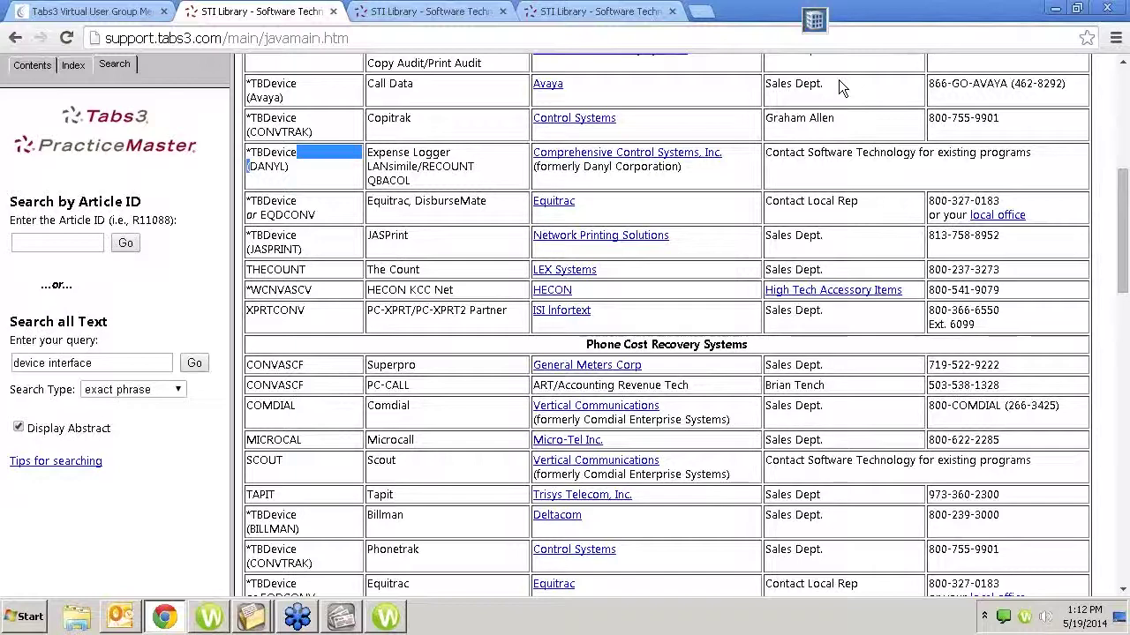
Review the Resources for Importing Data into Tabs3 and PracticeMaster Software article, from Tabs3 through Accounts Payable.
click(459, 19)
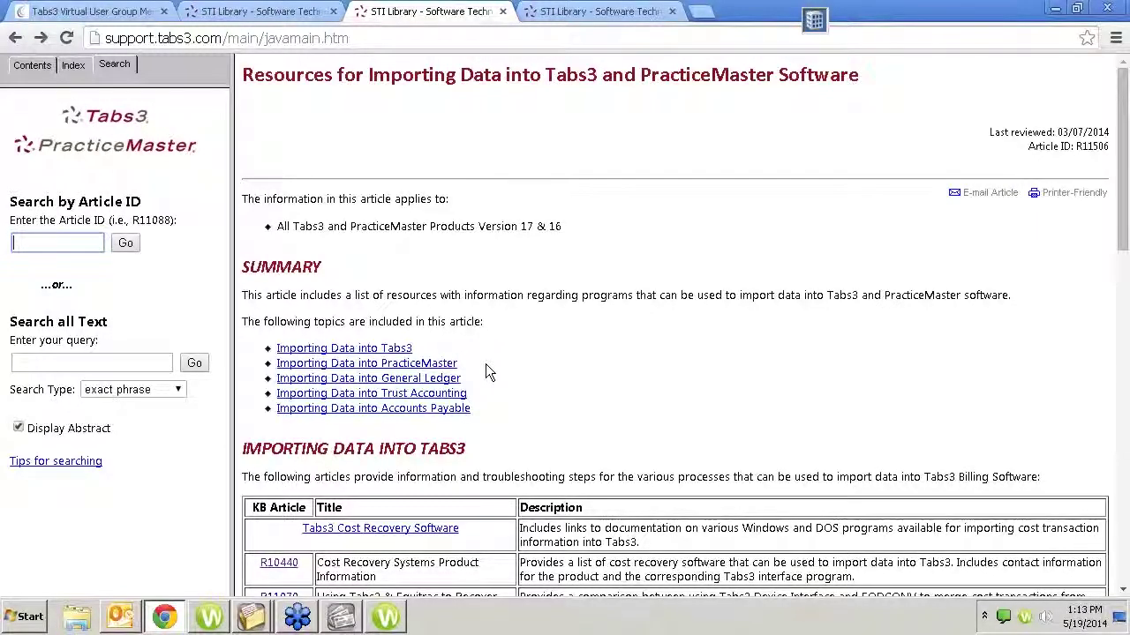
scroll(485, 367, down, 5)
scroll(485, 363, up, 2)
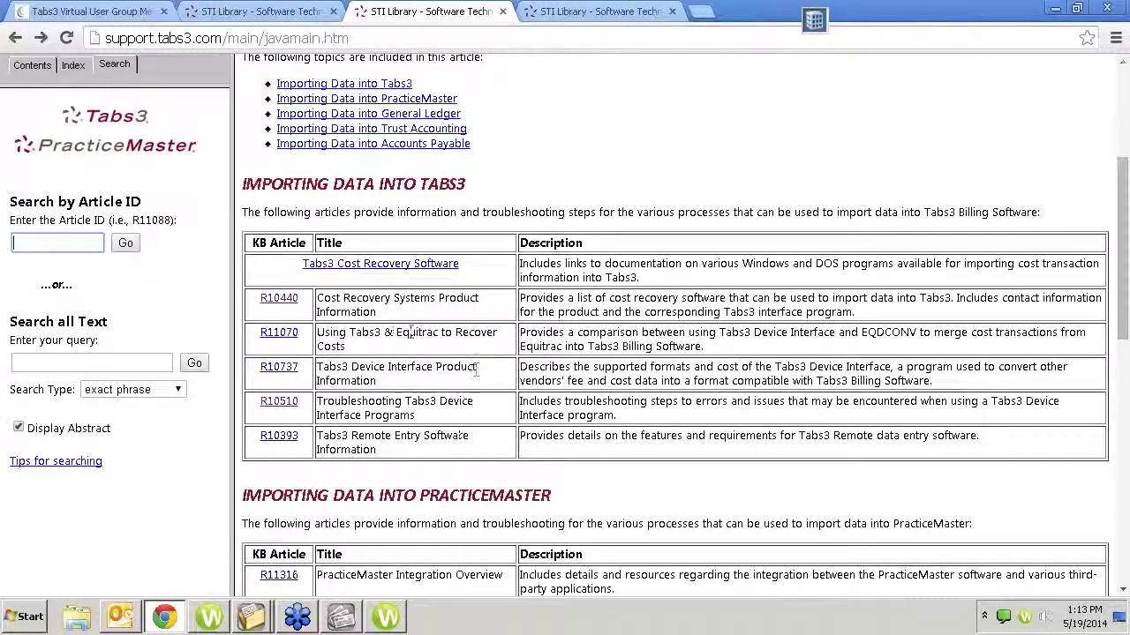
scroll(427, 344, down, 4)
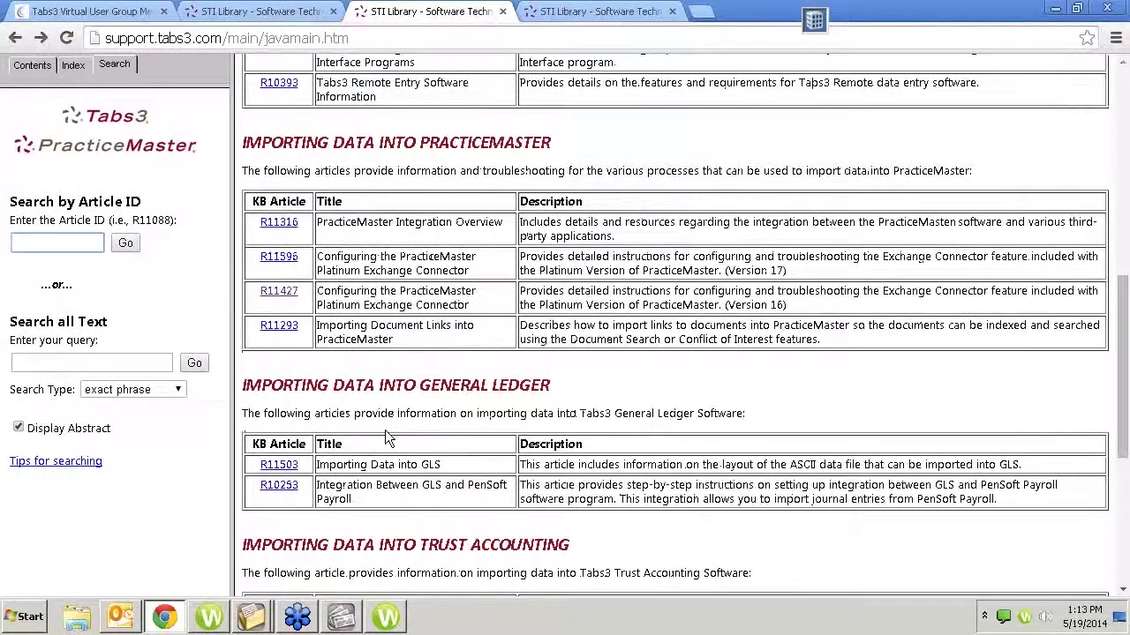
scroll(381, 431, down, 2)
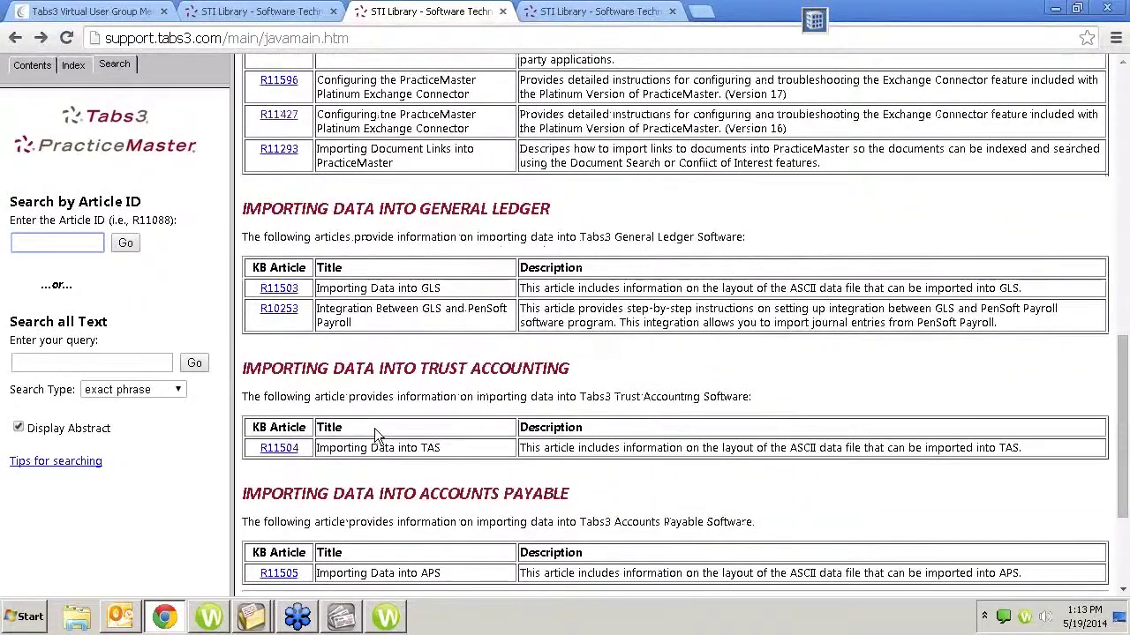
scroll(448, 574, down, 1)
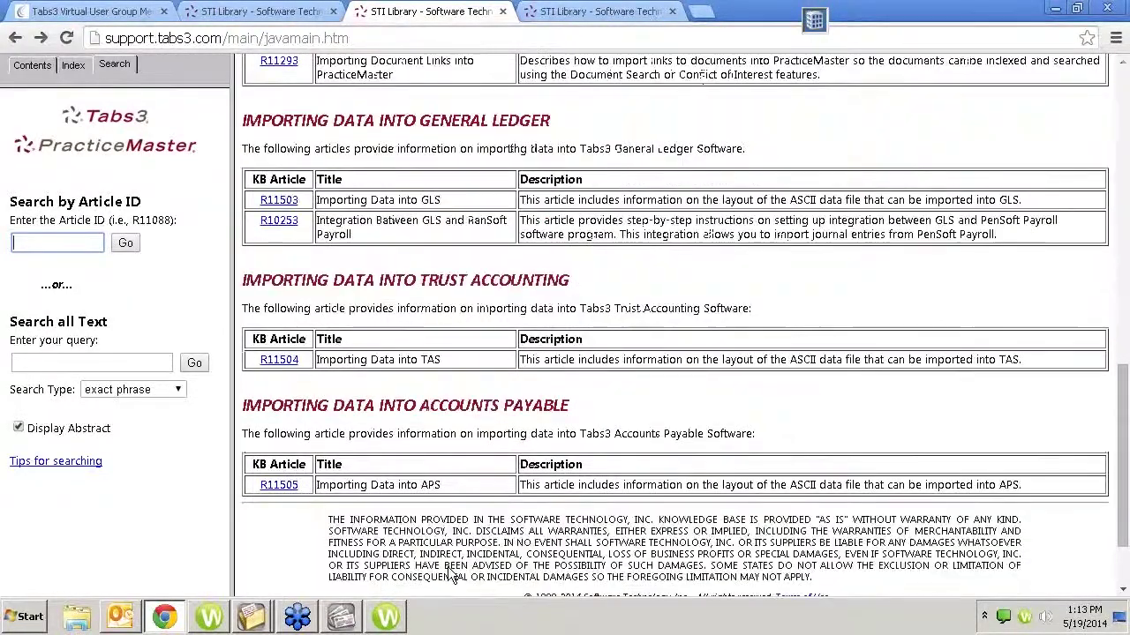
scroll(450, 574, up, 5)
scroll(702, 347, up, 5)
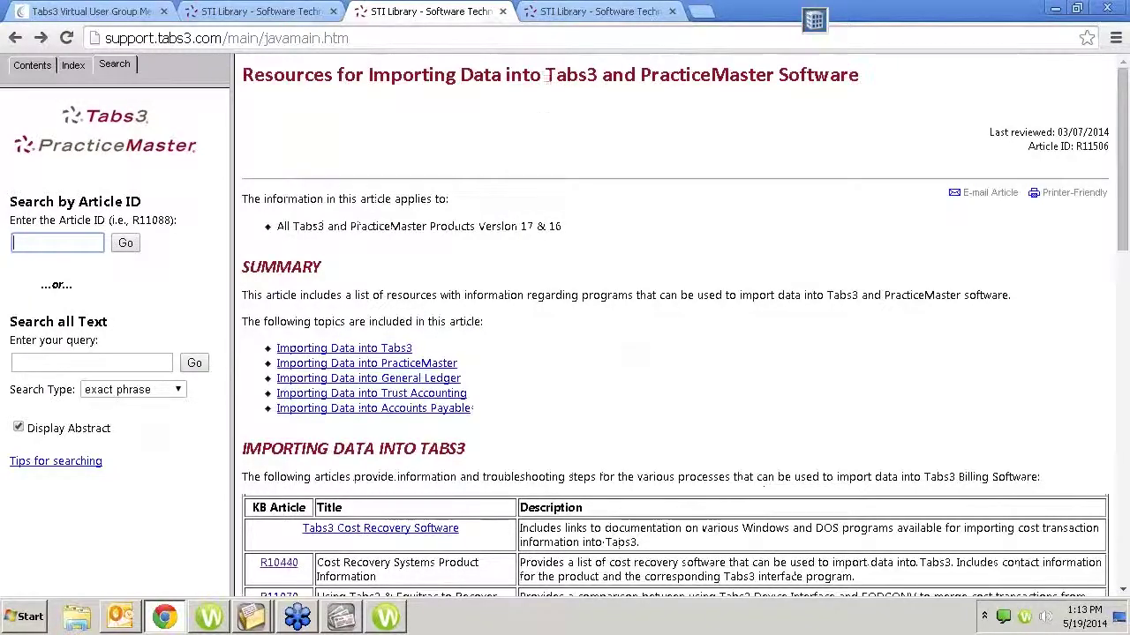
View knowledge base article R10440 from the duplicate import resources page, and close that browser tab.
click(591, 10)
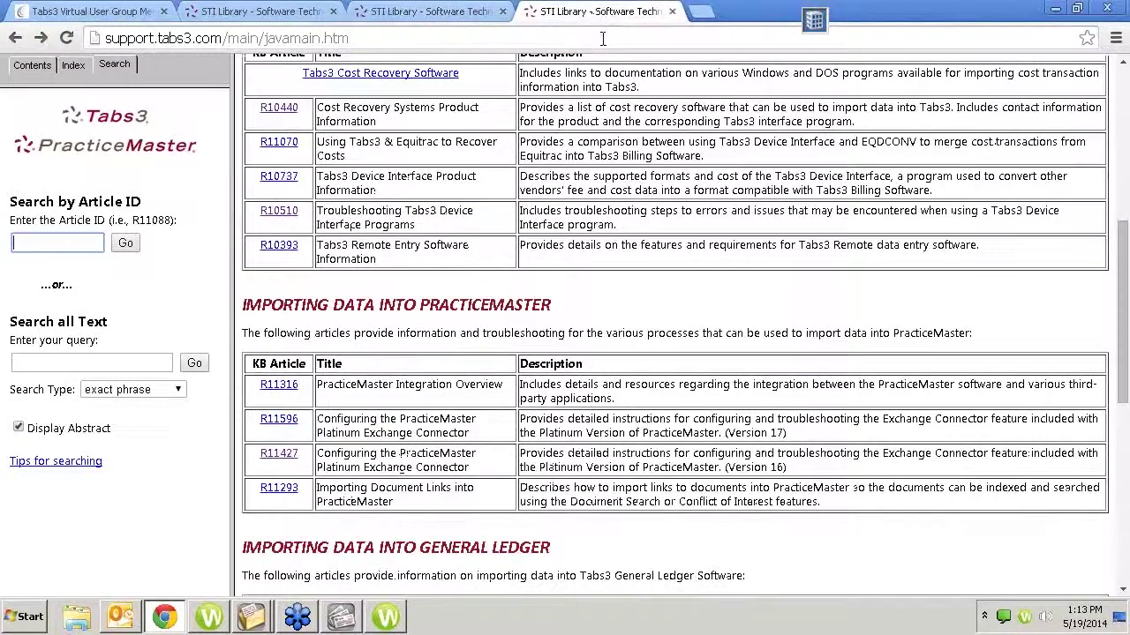
scroll(503, 186, up, 5)
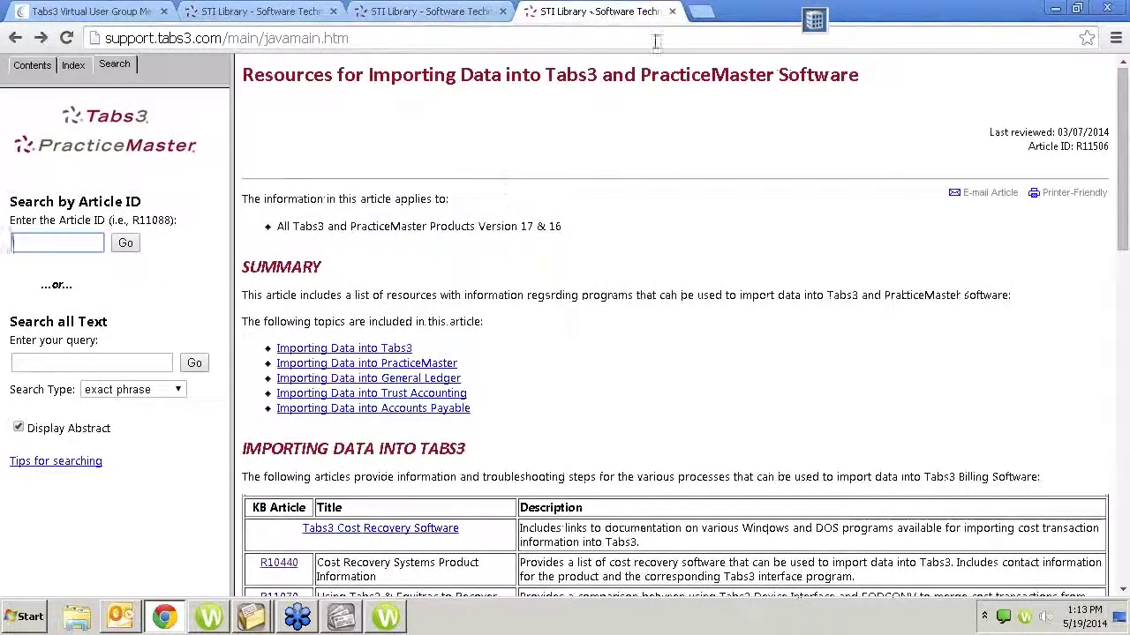
click(288, 572)
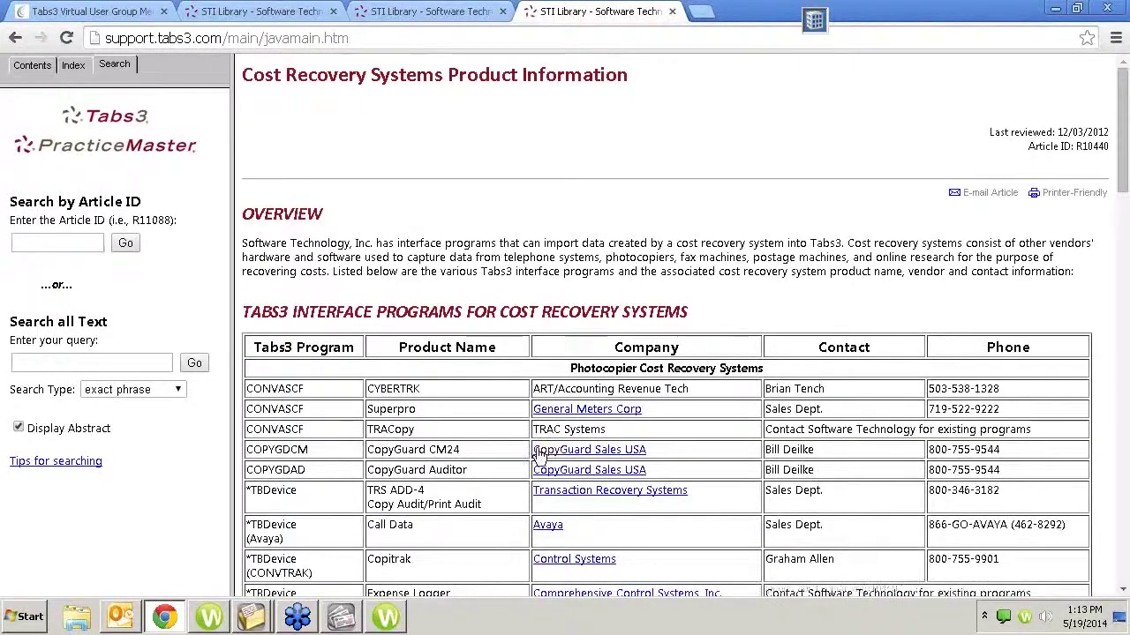
click(671, 11)
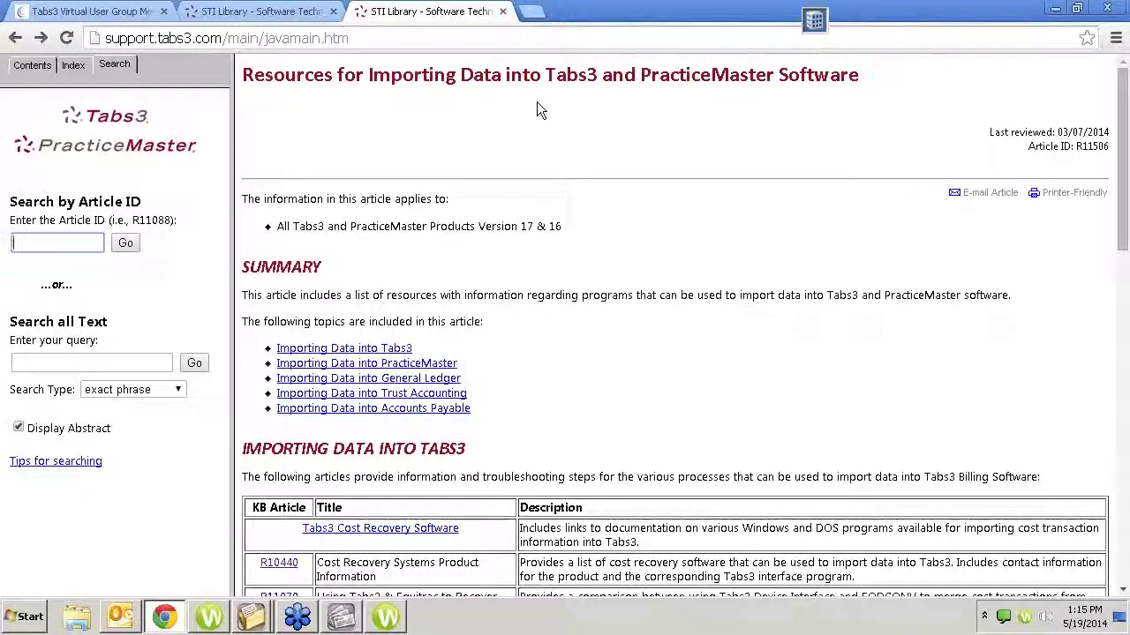
Switch to Accounts Payable, launch PracticeMaster from it, and dismiss the sample data notice.
click(343, 620)
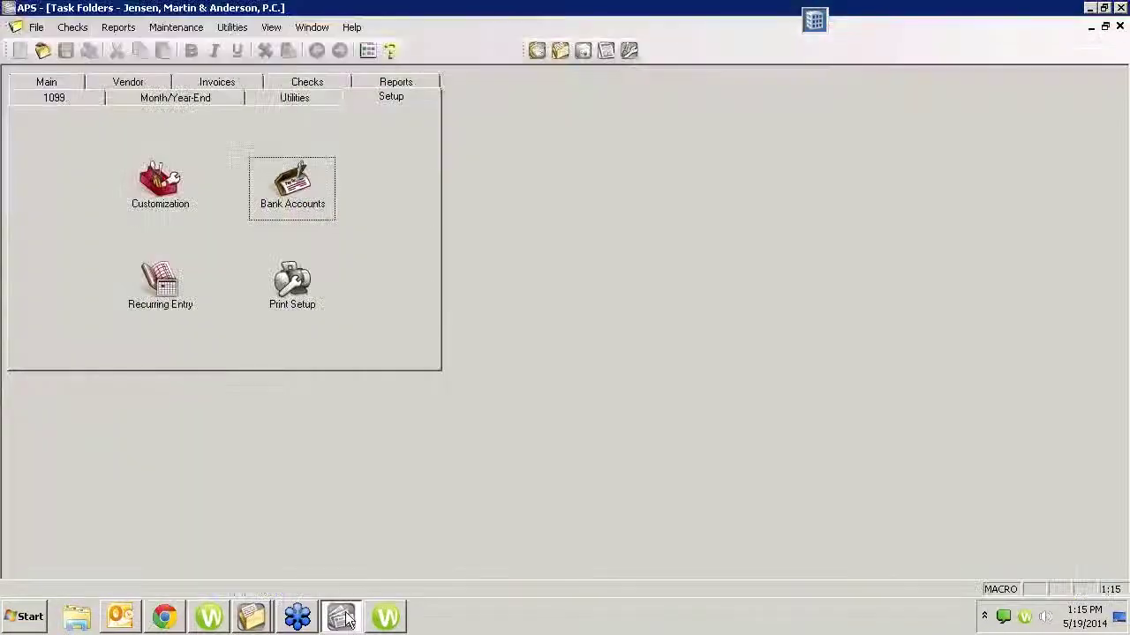
click(561, 52)
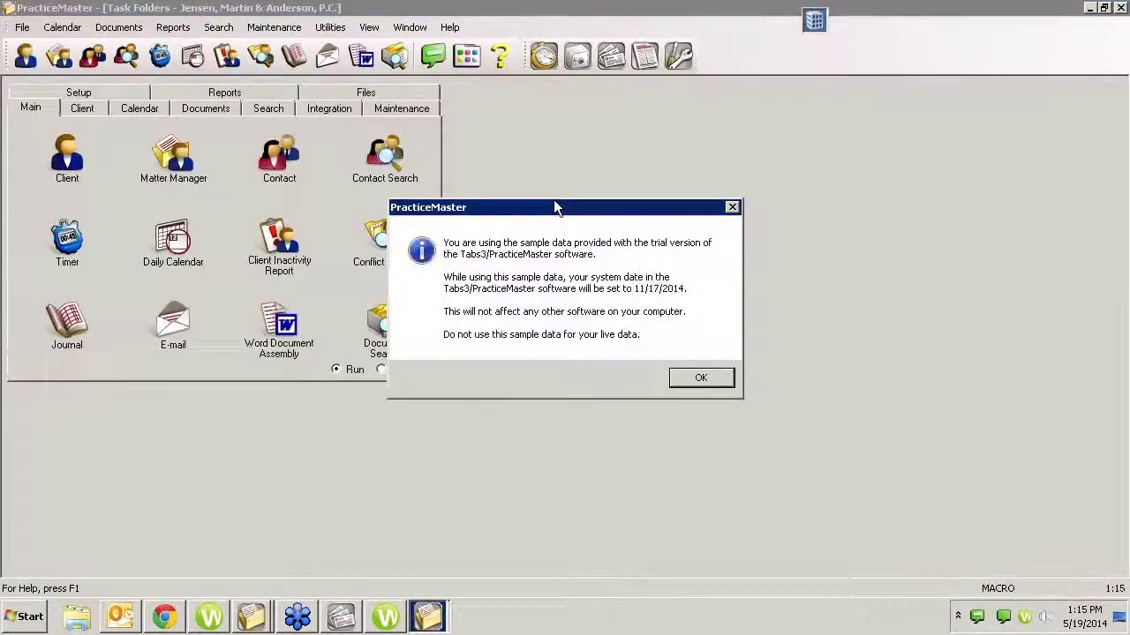
click(701, 379)
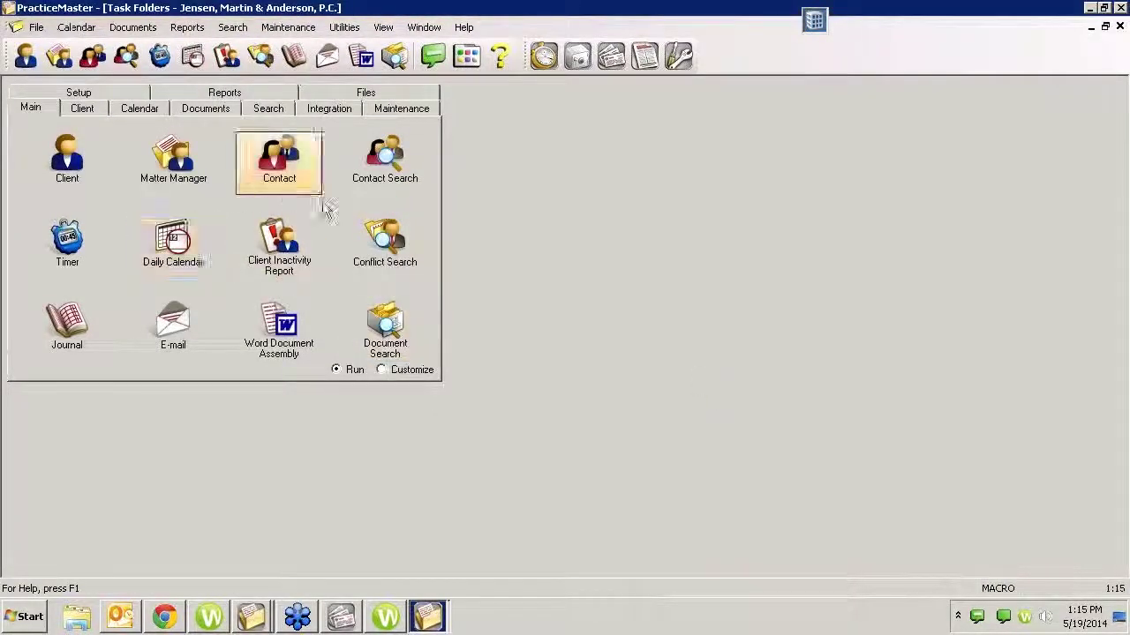
Close the alarm notification without handling the alarms and open the Import Data Wizard.
click(282, 31)
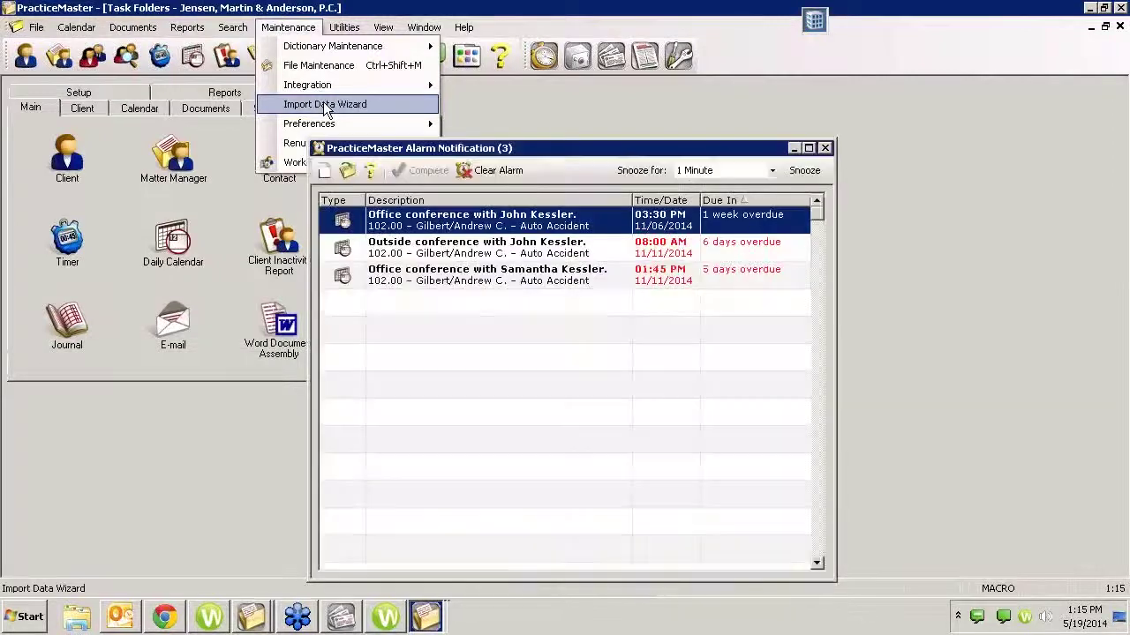
click(824, 149)
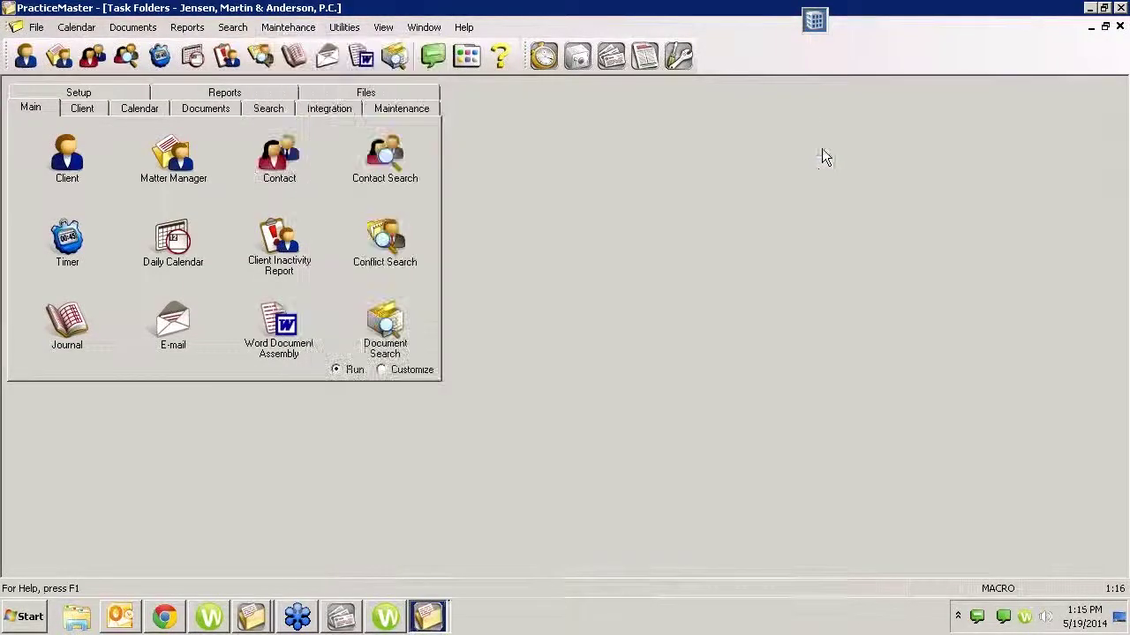
click(291, 27)
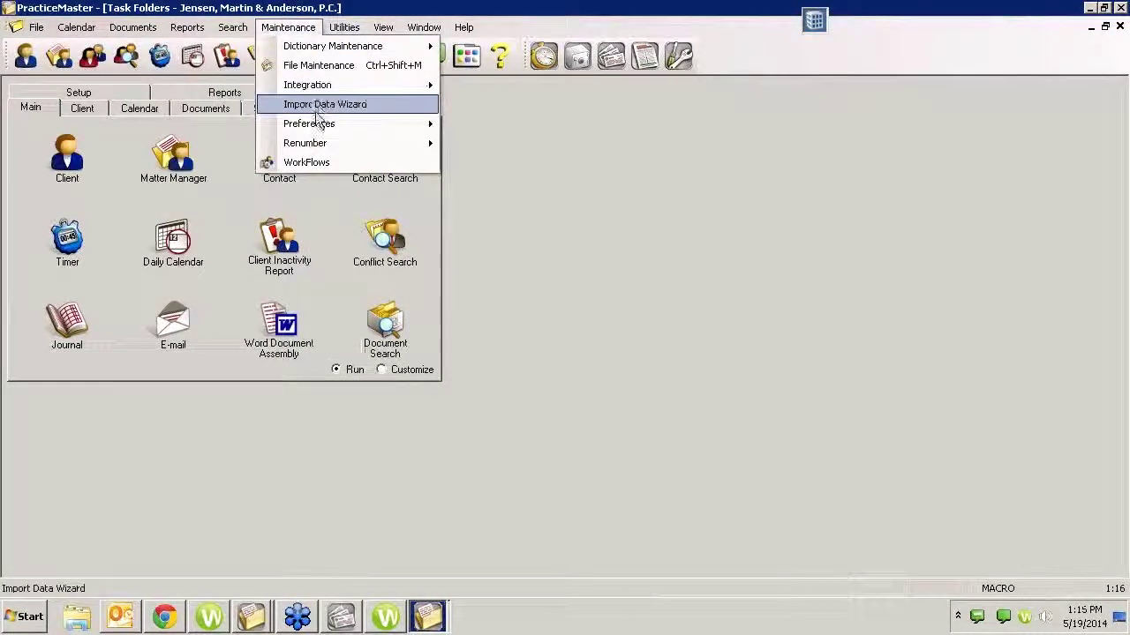
click(316, 108)
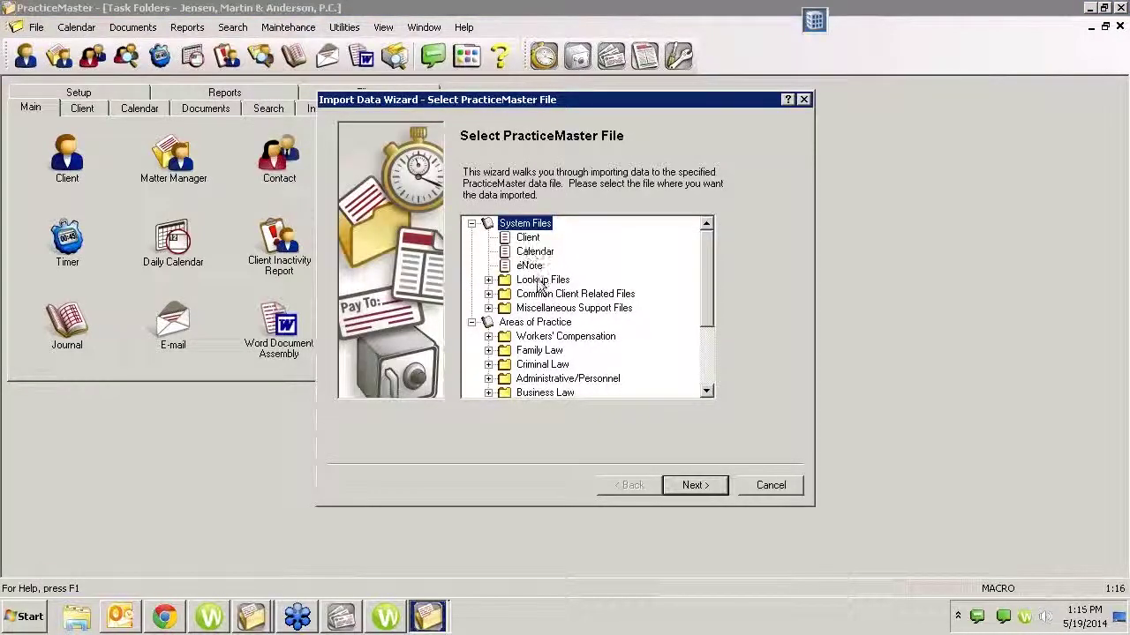
Choose the Cost file under Common Client Related Files as the import destination and continue to the import file selection.
click(488, 294)
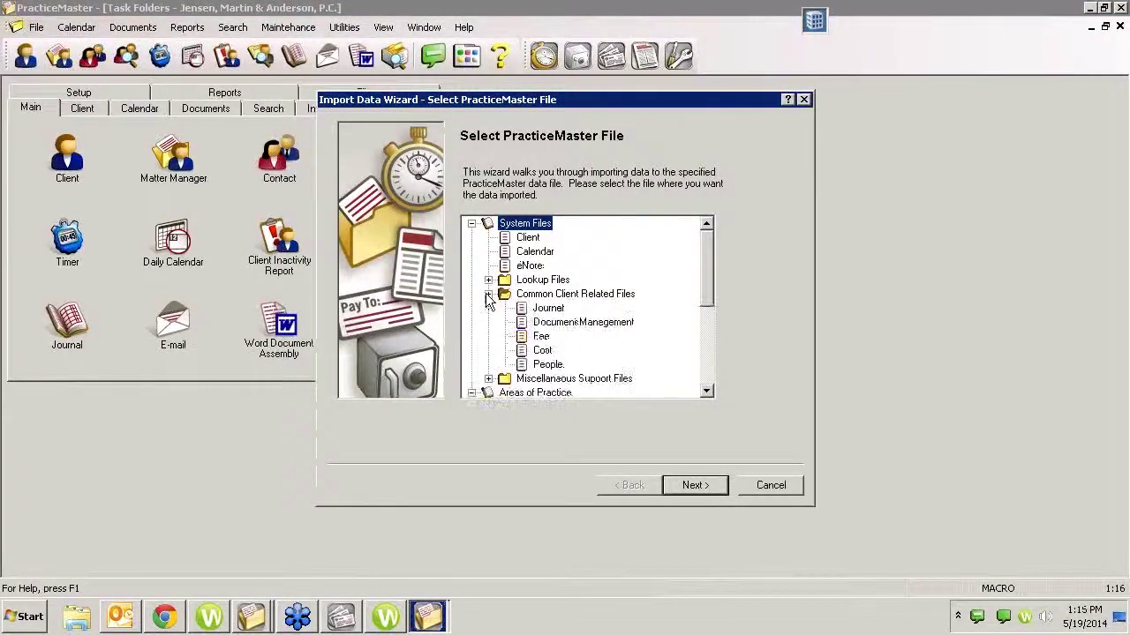
click(542, 351)
click(703, 493)
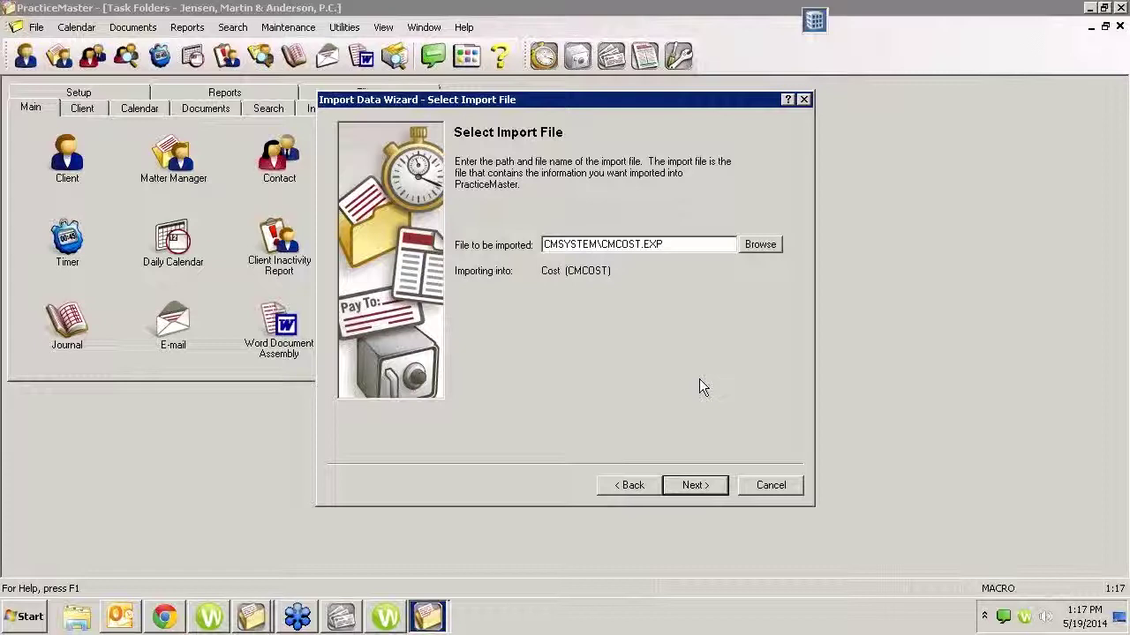
Go back to the wizard's list of data files, select Fee instead, and cancel the import.
click(640, 484)
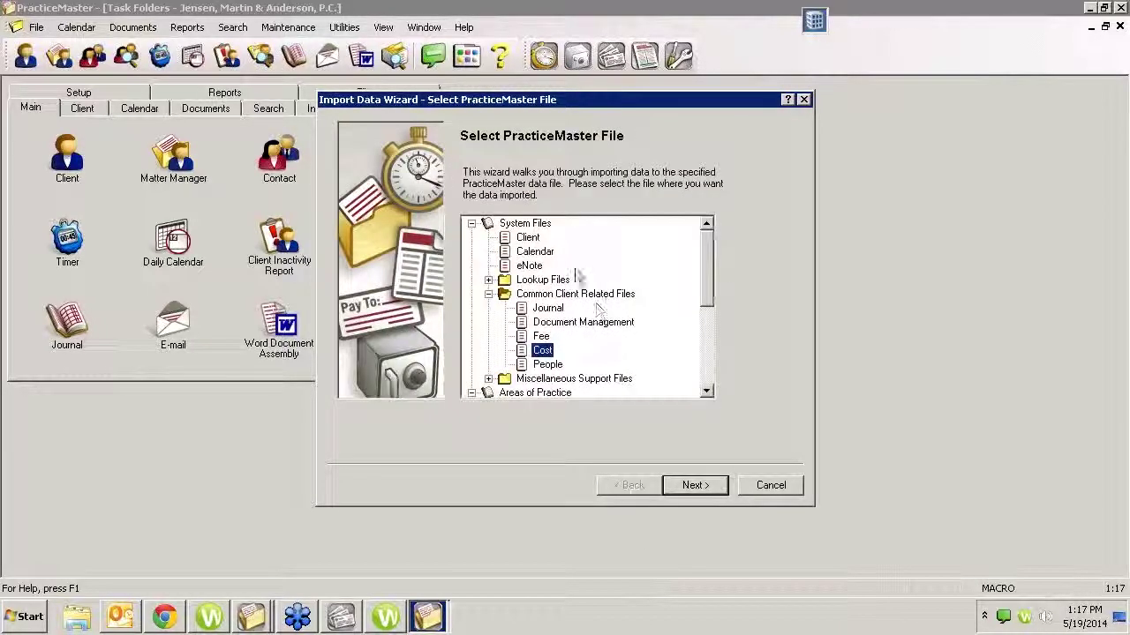
click(540, 336)
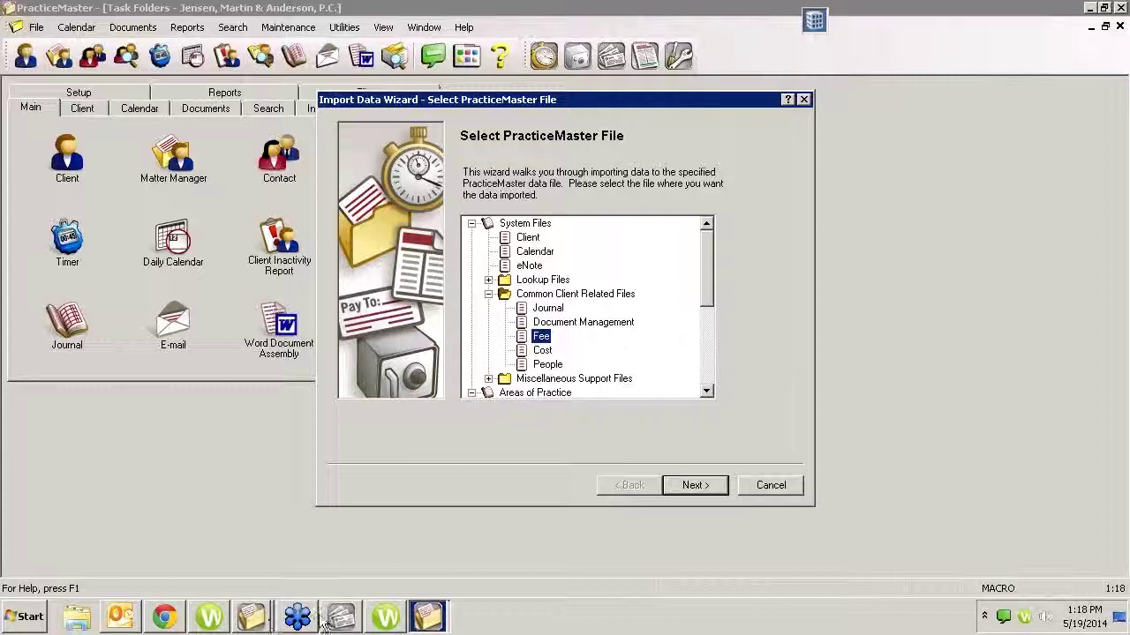
click(773, 491)
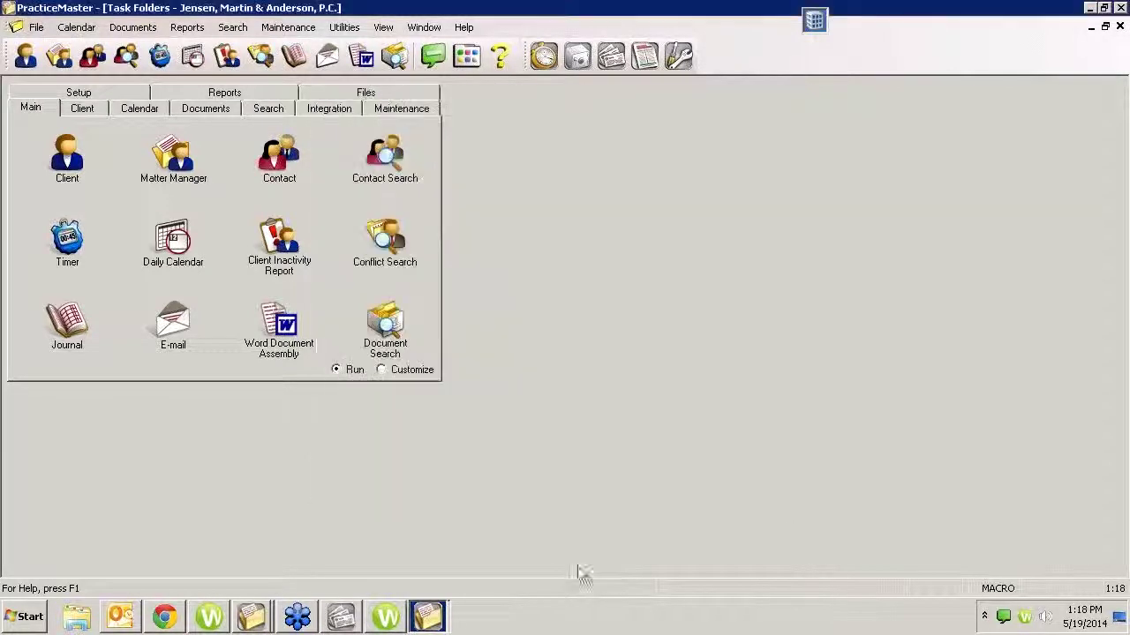
Exit PracticeMaster without viewing the alarms and open Invoice/Manual Check entry in Accounts Payable.
click(1120, 8)
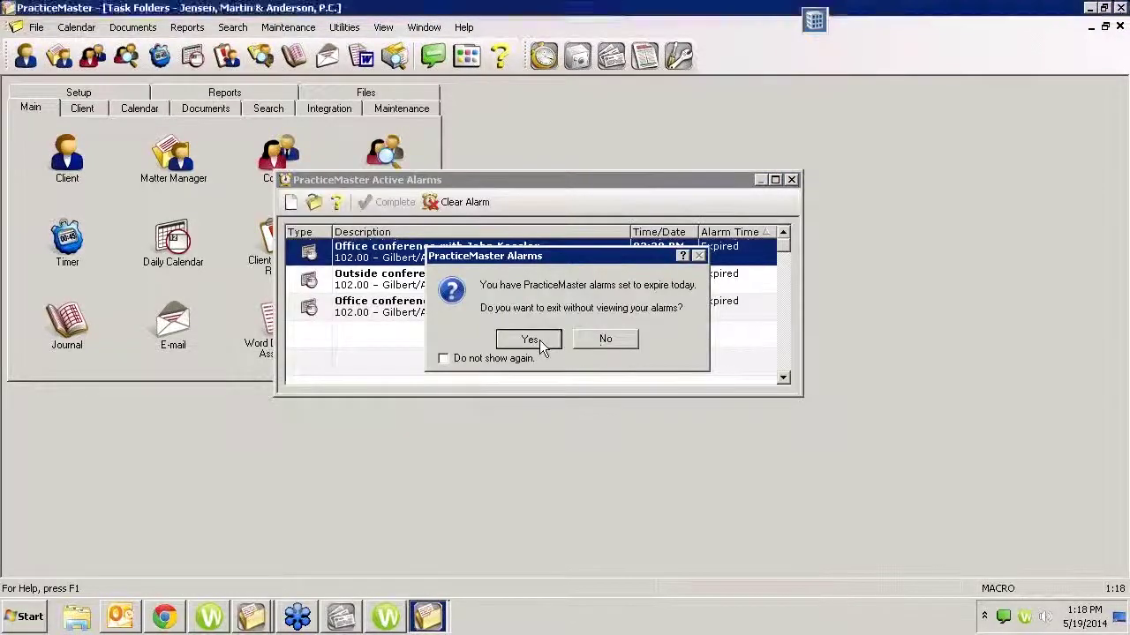
click(529, 339)
click(45, 83)
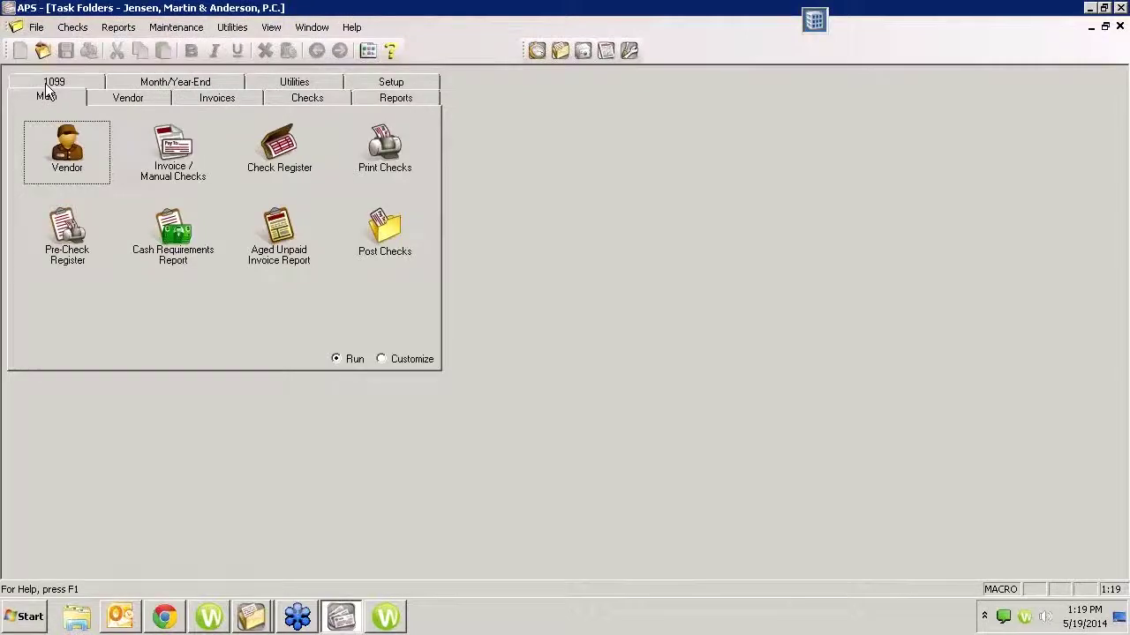
click(181, 133)
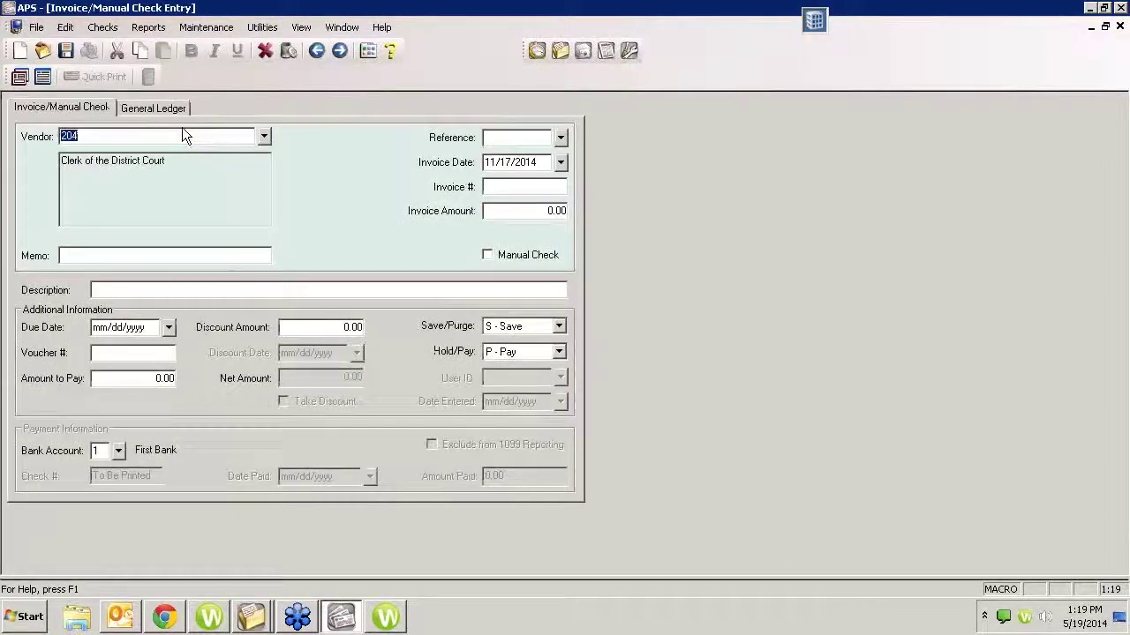
Enter a new 100.00 invoice for the Clerk of the District Court, check its general ledger distribution, and save it.
key(Tab)
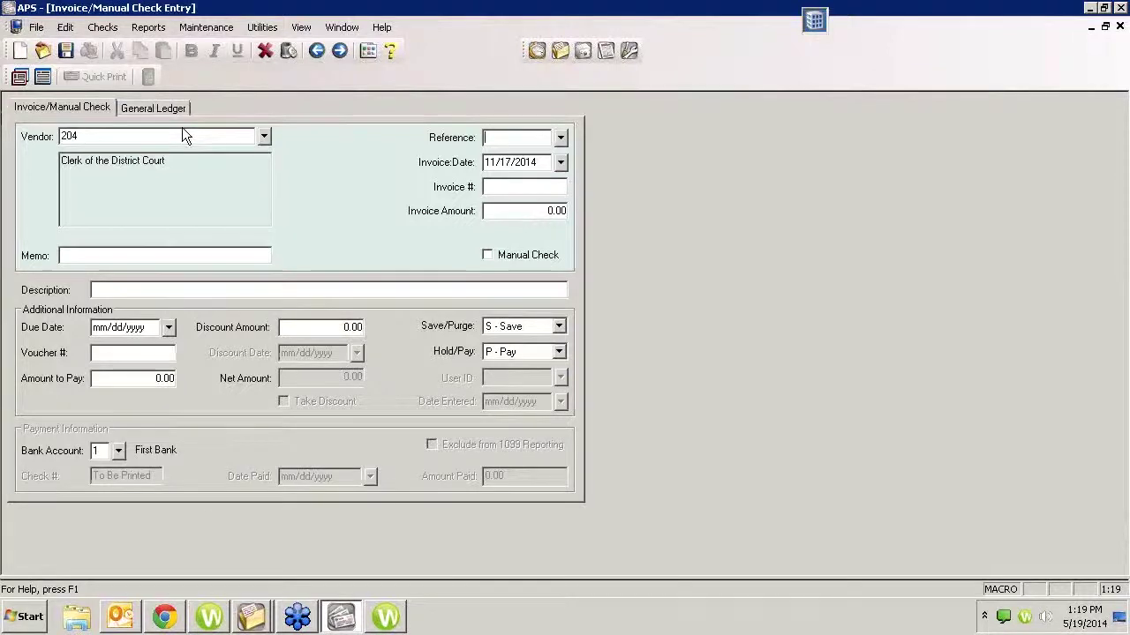
key(Tab)
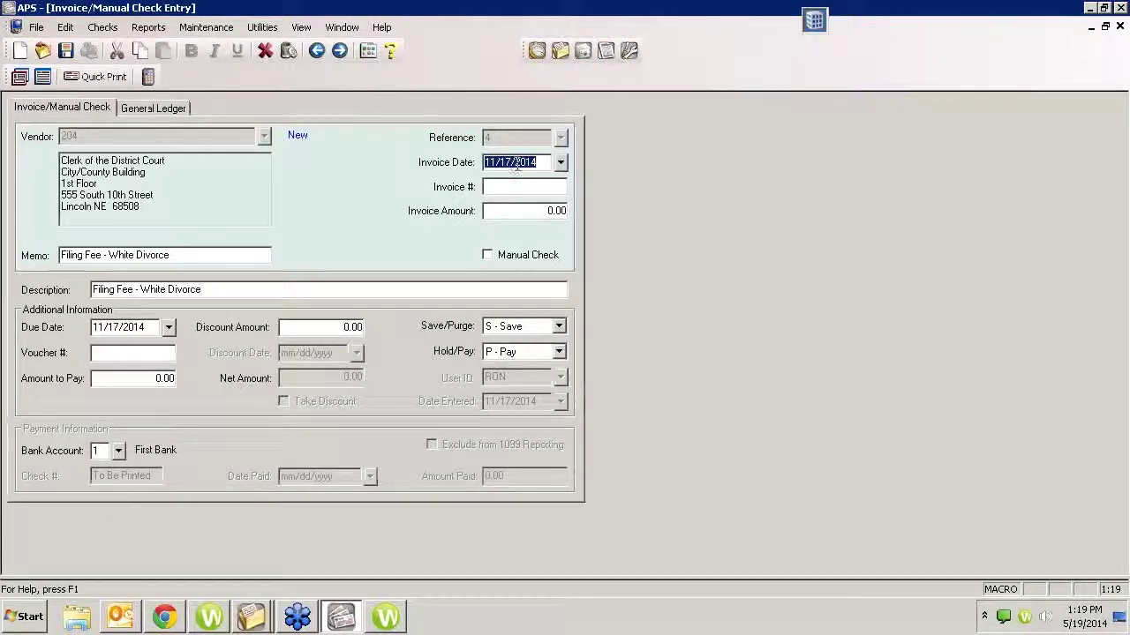
key(Tab)
key(Tab)
text(100.00)
key(Tab)
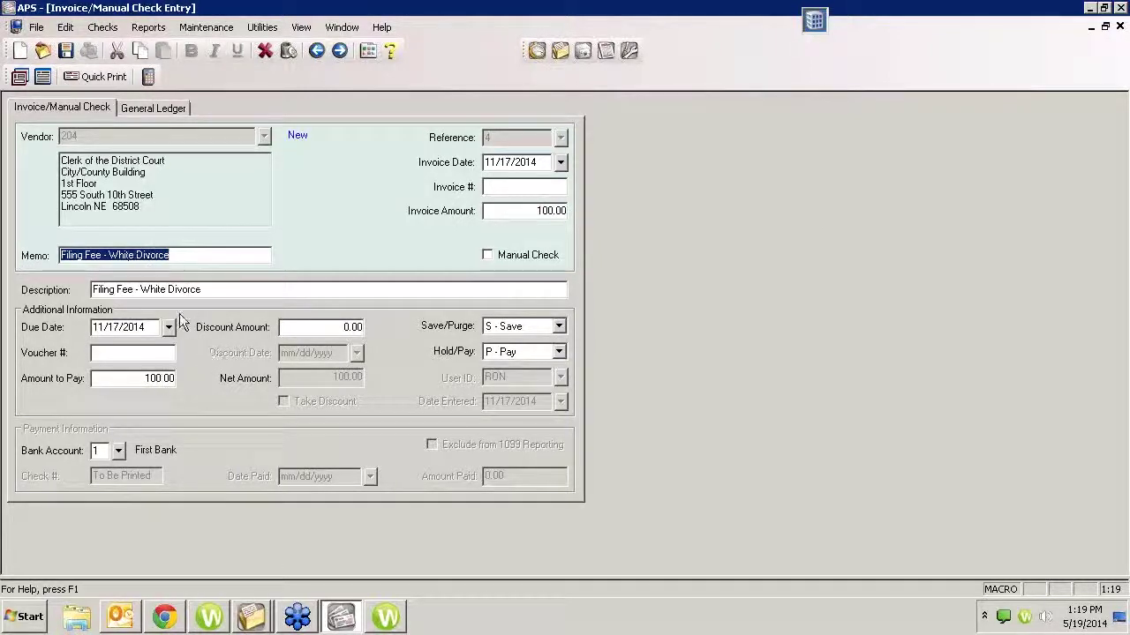
click(141, 110)
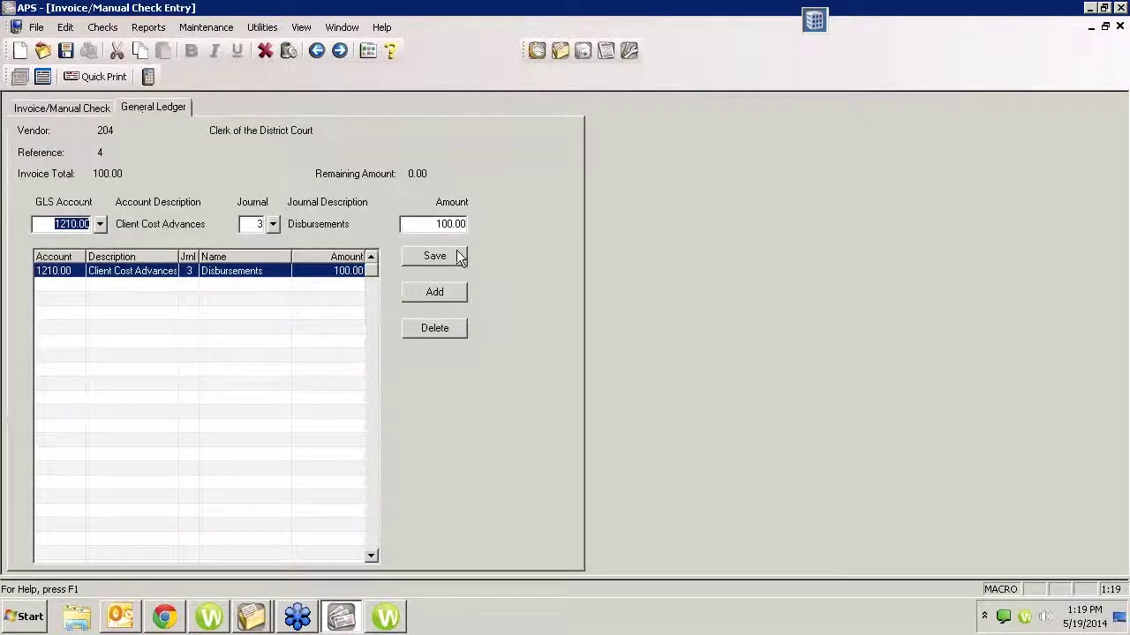
click(65, 51)
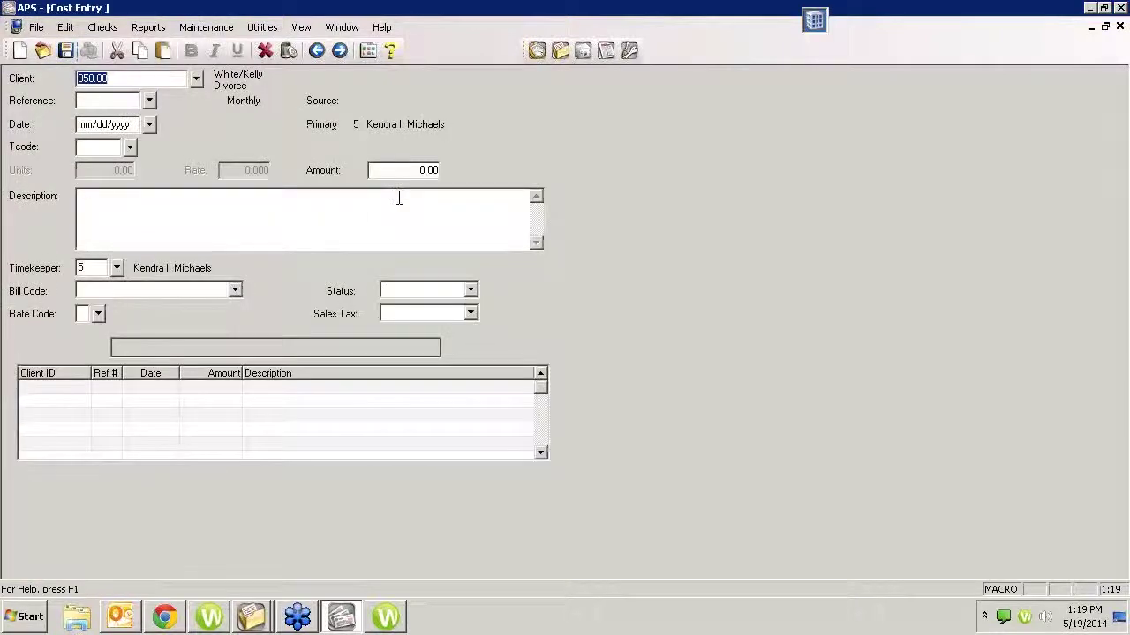
Record the invoice as a client cost for the proposed client with Tcode 109, applying the full remaining invoice amount.
key(Return)
key(Return)
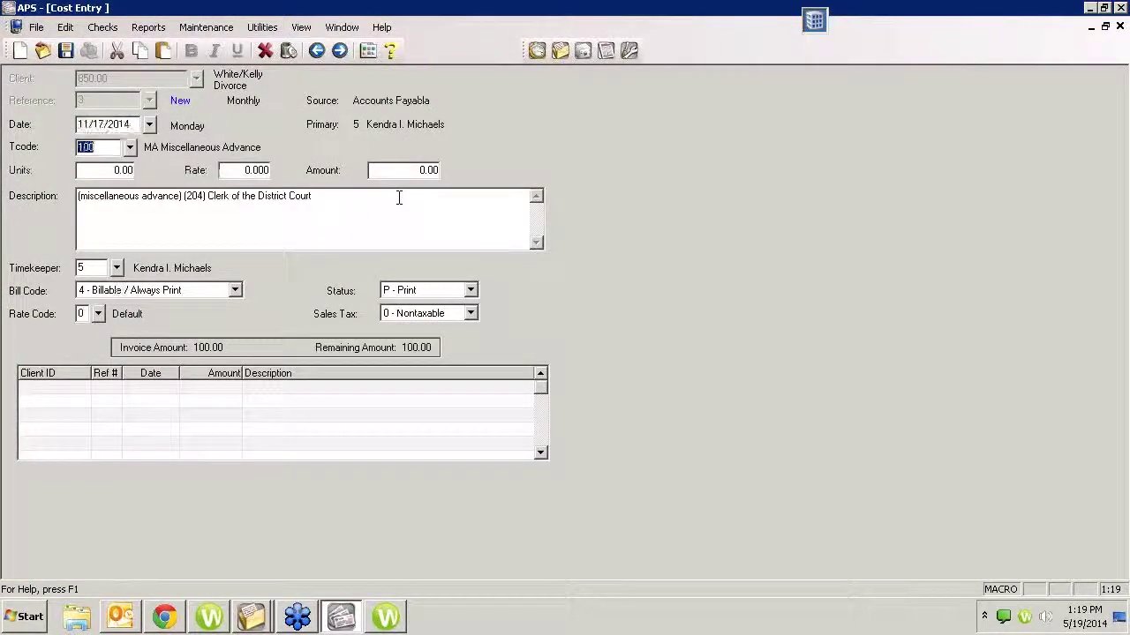
text(109)
key(Return)
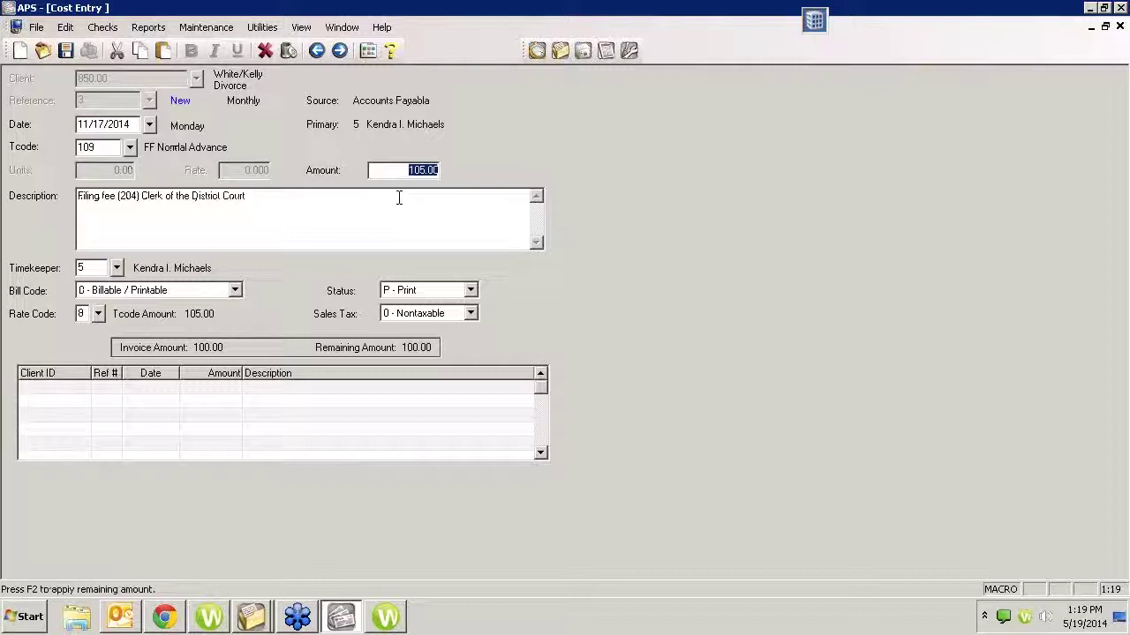
key(F2)
key(Return)
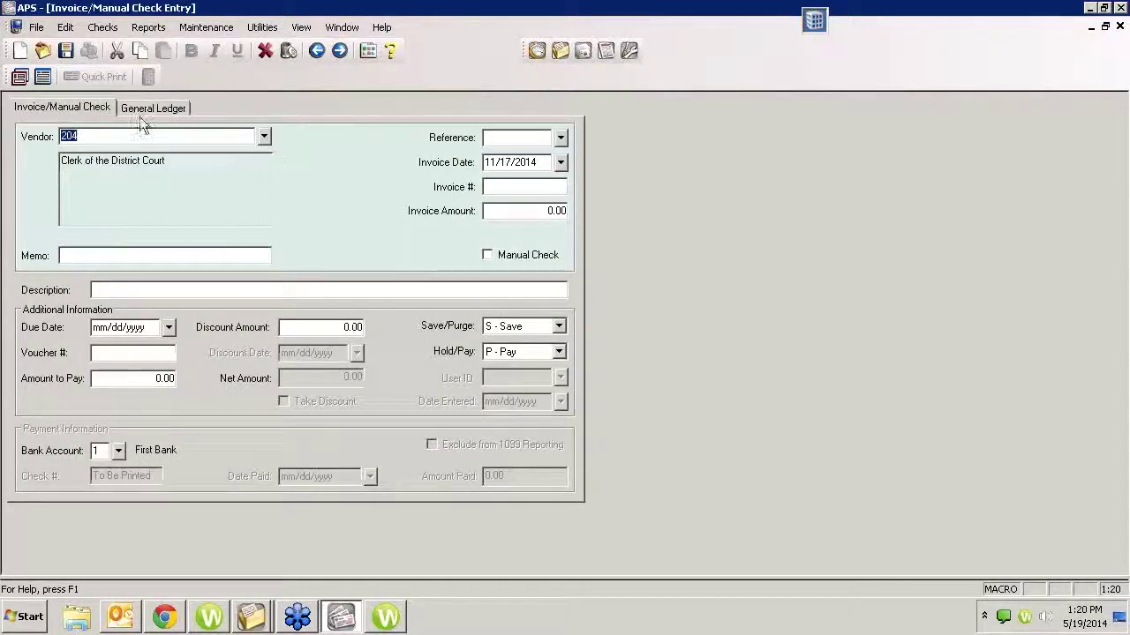
Start another invoice for the Clerk of the District Court with the default date and an amount of 100.
key(Tab)
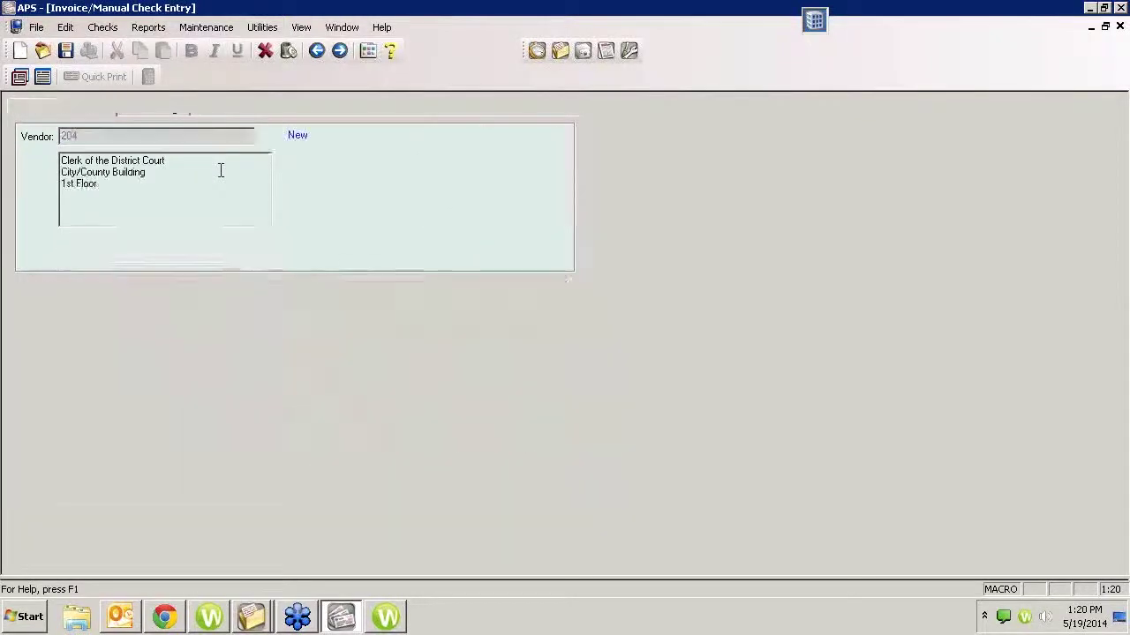
key(Tab)
key(Tab)
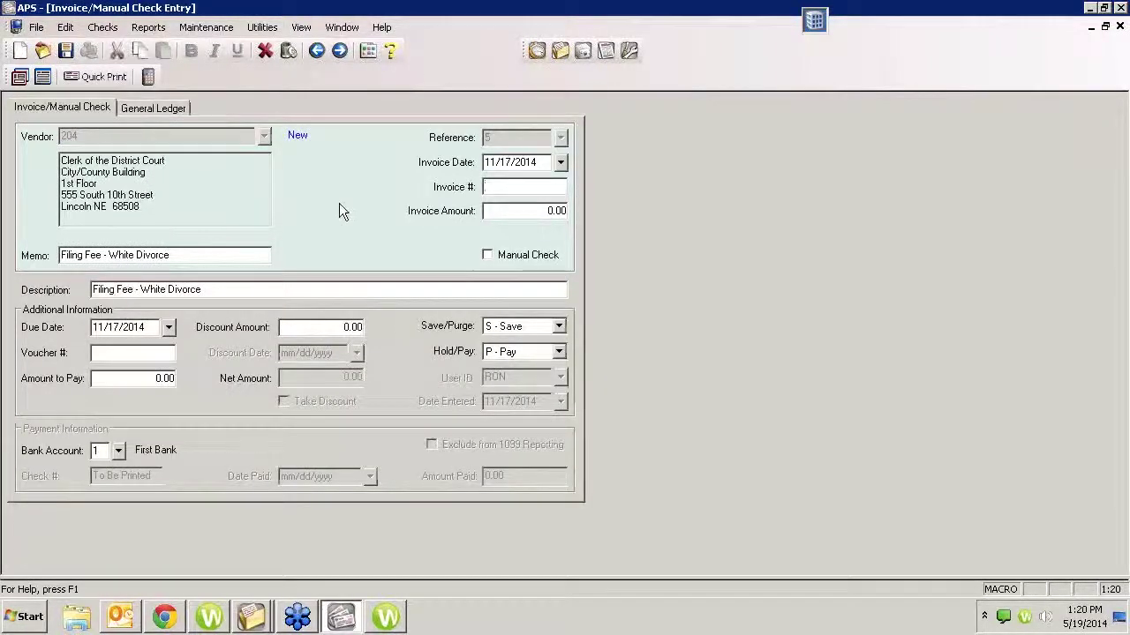
text(100)
key(Tab)
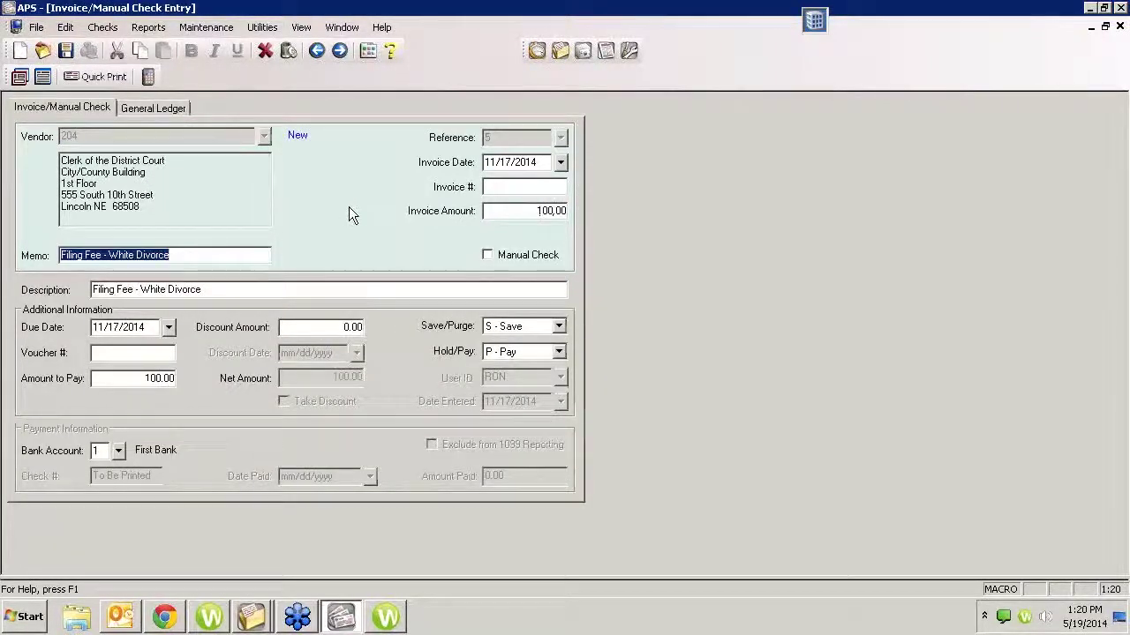
Compare the second invoice's general ledger distribution with its main invoice details, ending on the ledger distribution.
click(176, 109)
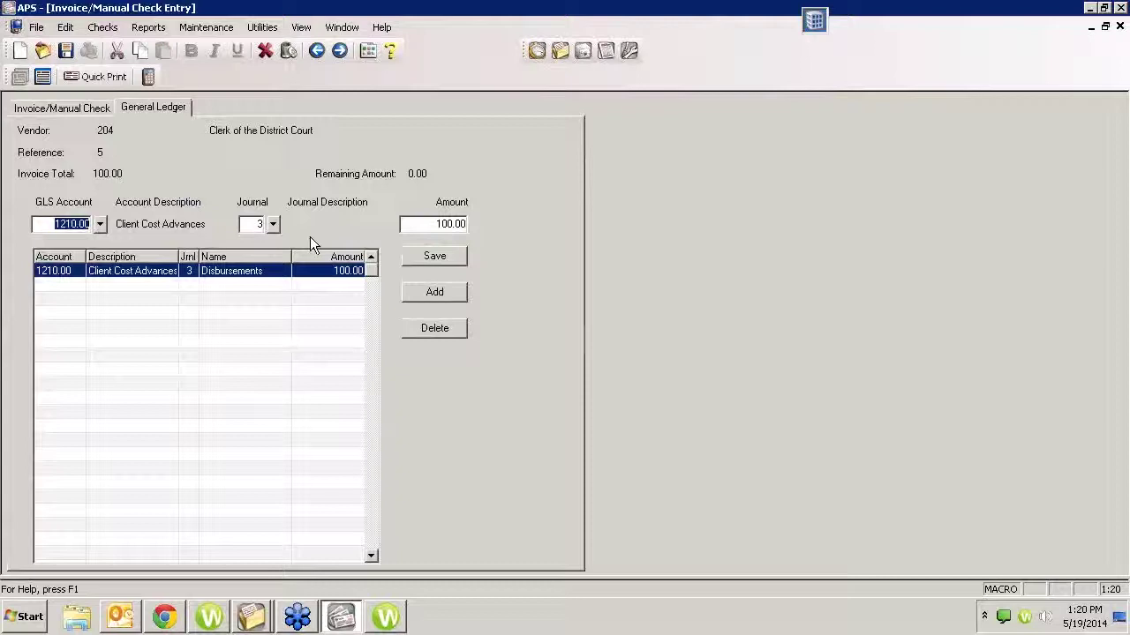
click(76, 107)
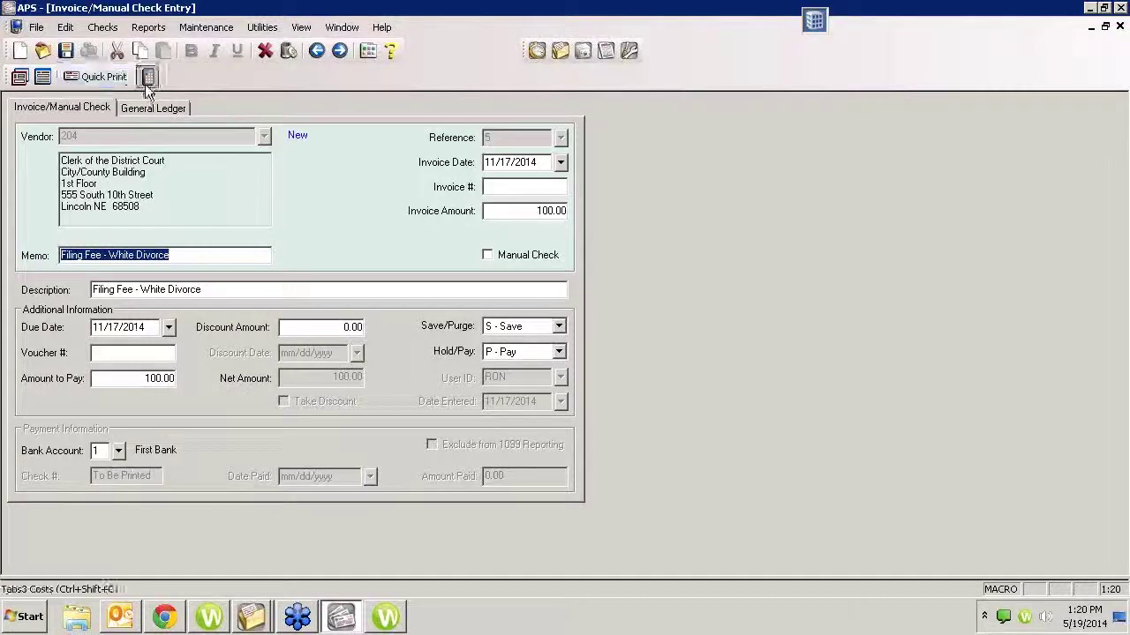
click(155, 108)
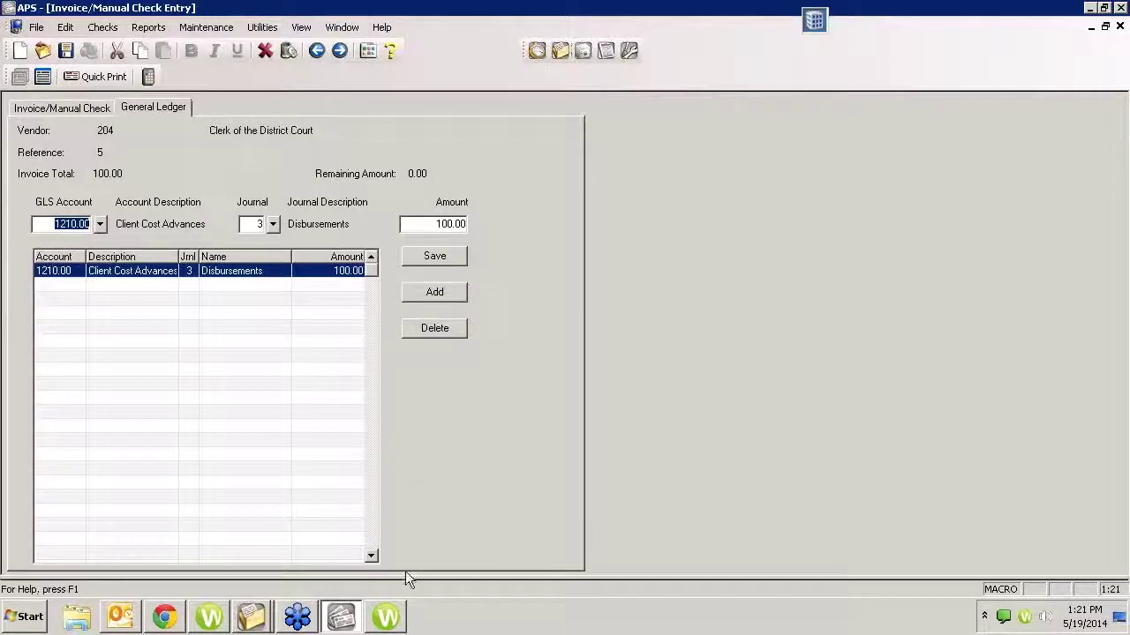
Switch to Chrome and open support.tabs3.com in a new browser tab.
click(163, 628)
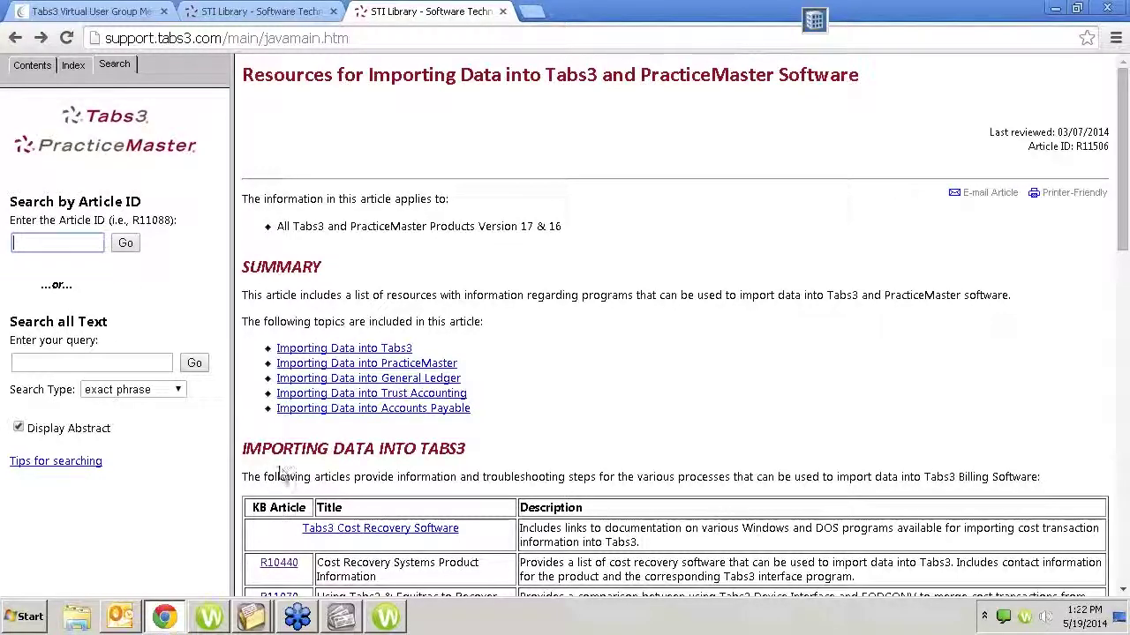
click(529, 12)
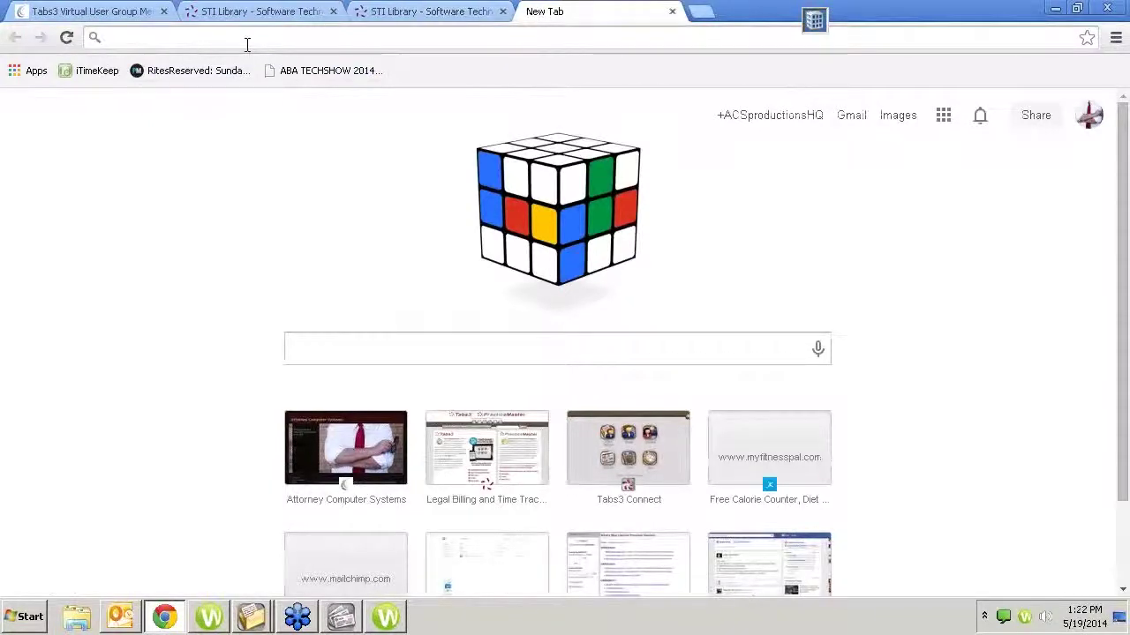
text(support.)
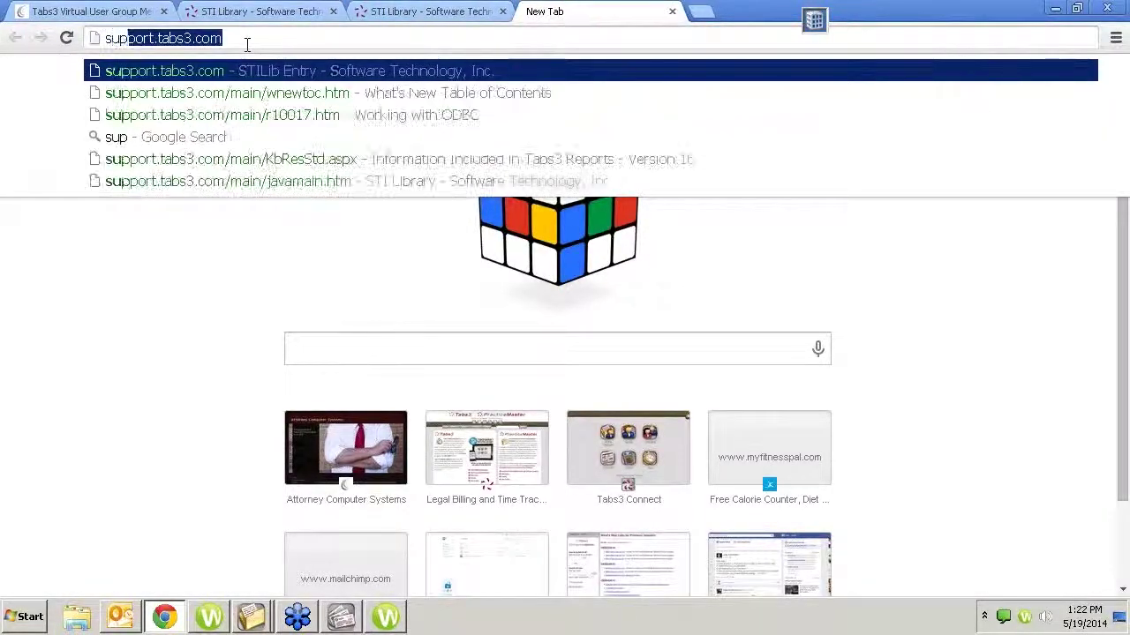
text(ta)
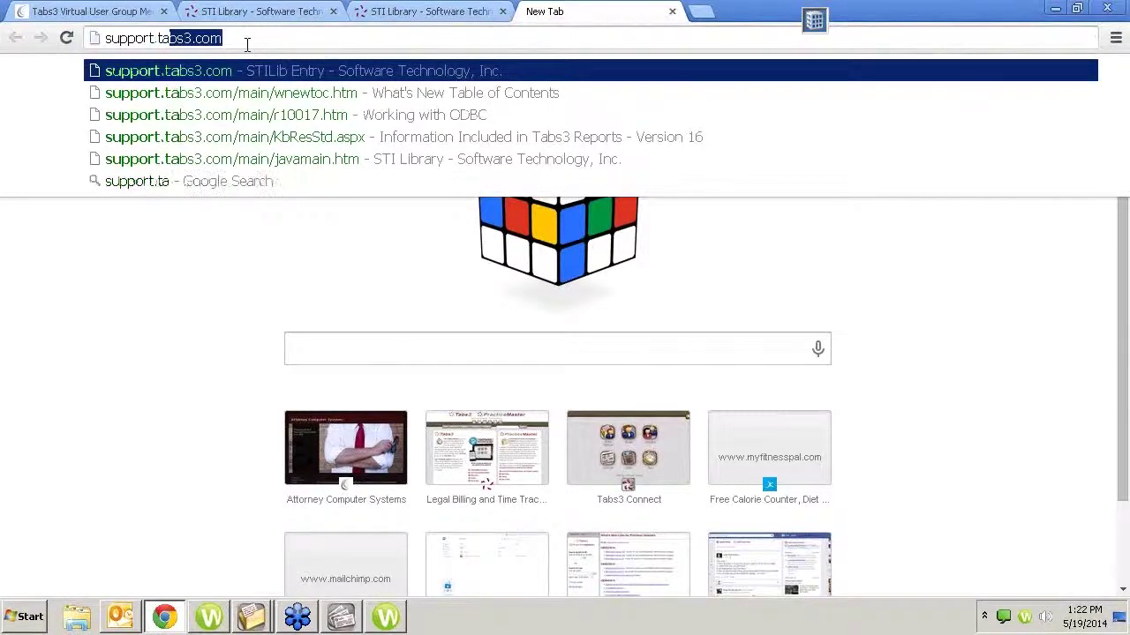
text(bs3.com)
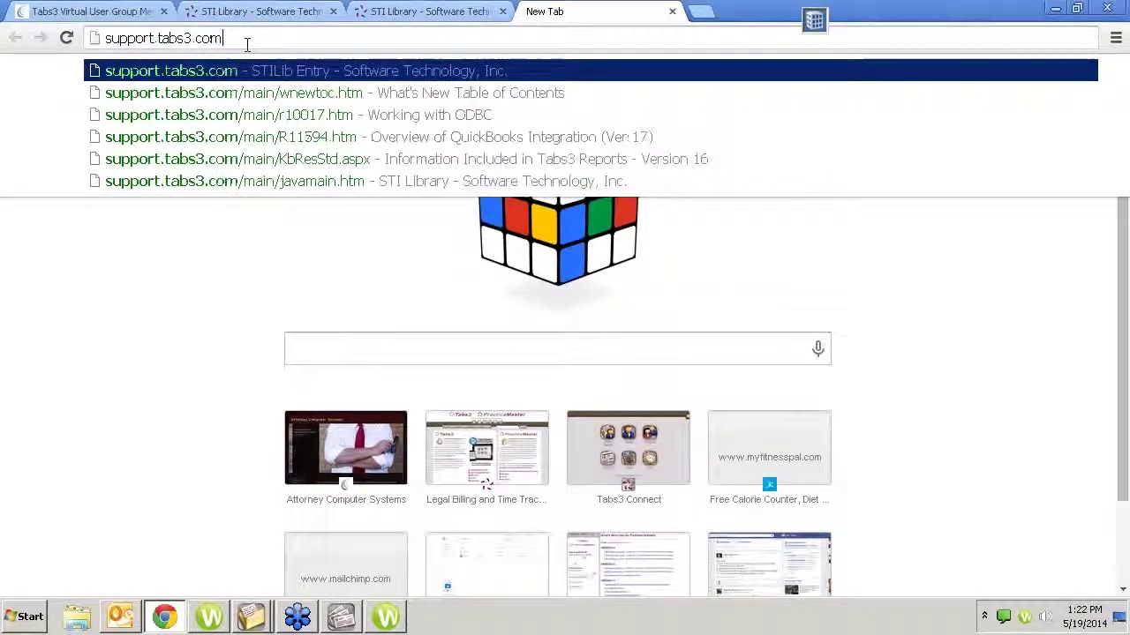
key(Return)
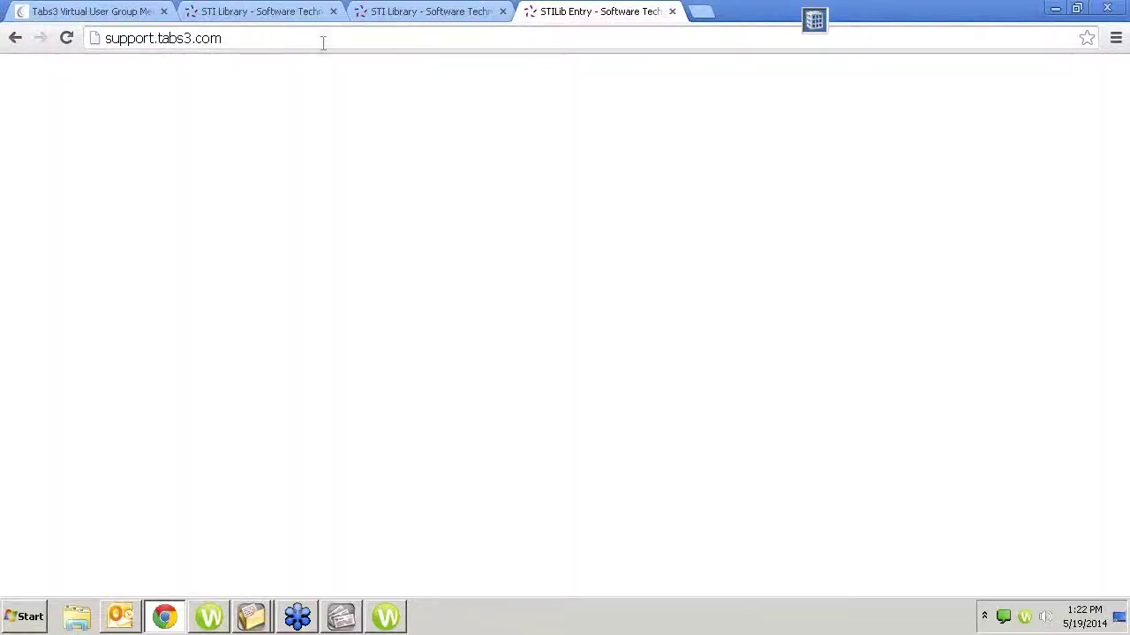
Load the Tabs3 Knowledge Base by re-entering support.tabs3.com as the web address.
click(277, 39)
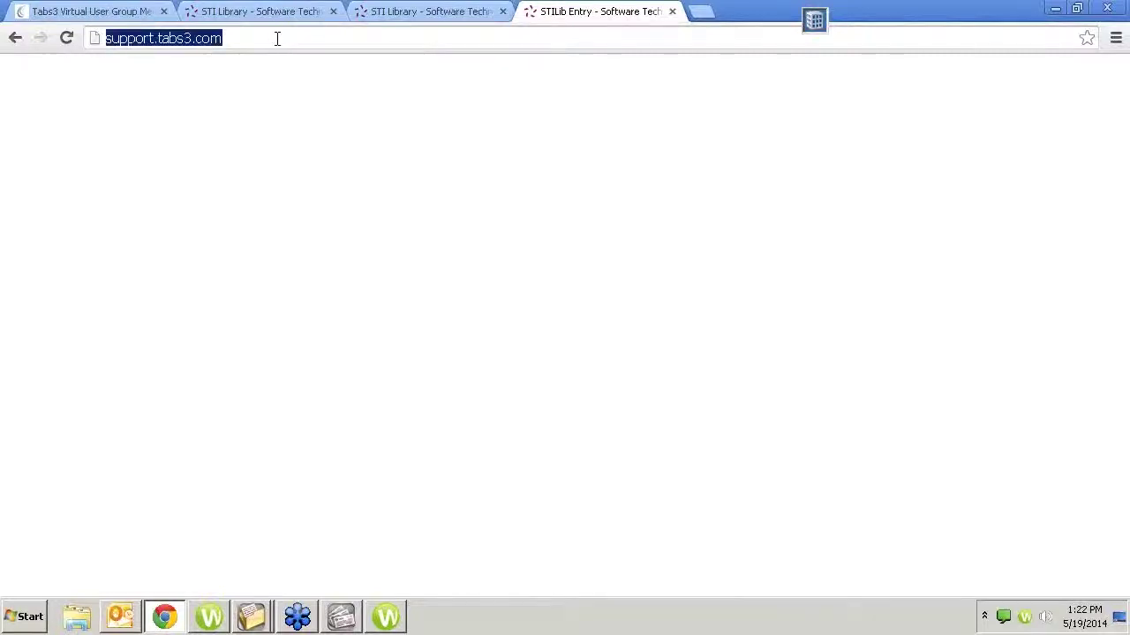
text(\)
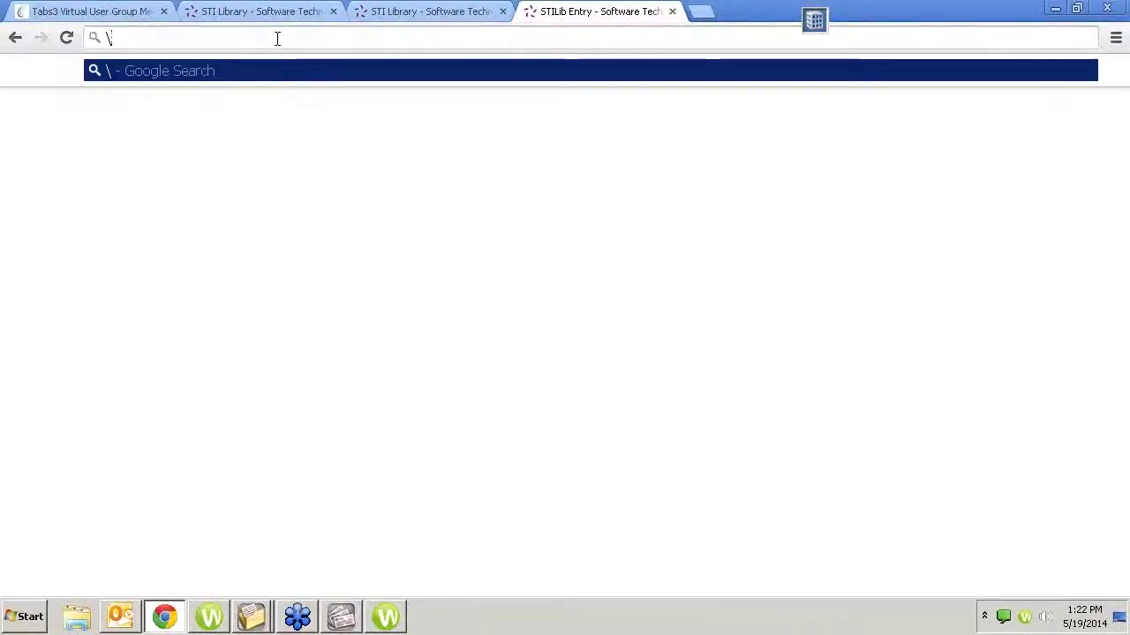
key(BackSpace)
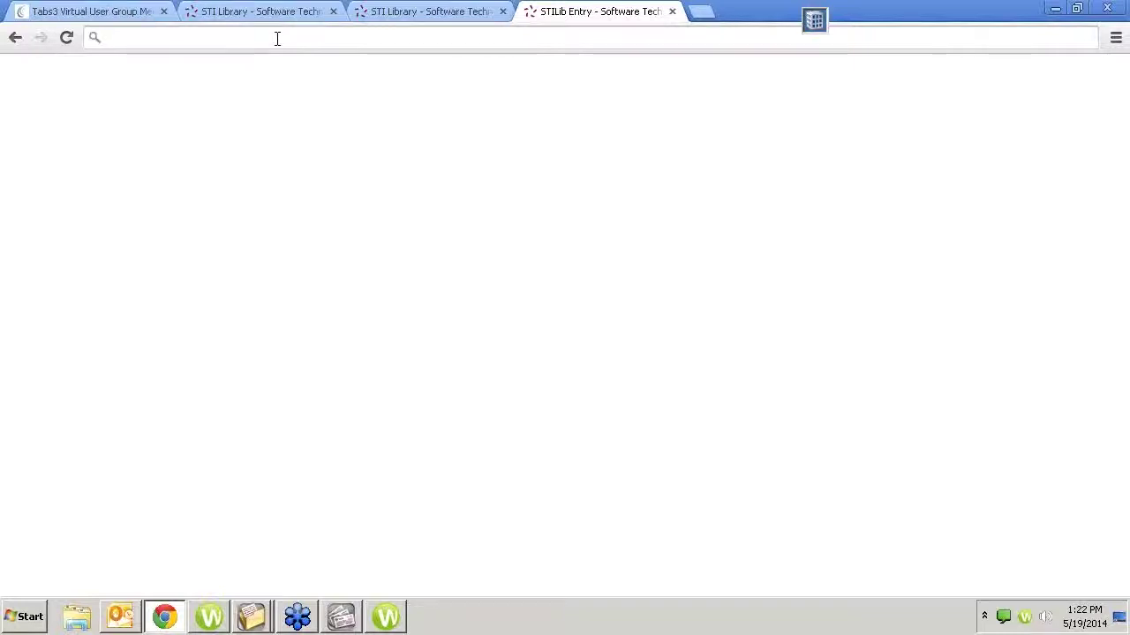
text(suppo)
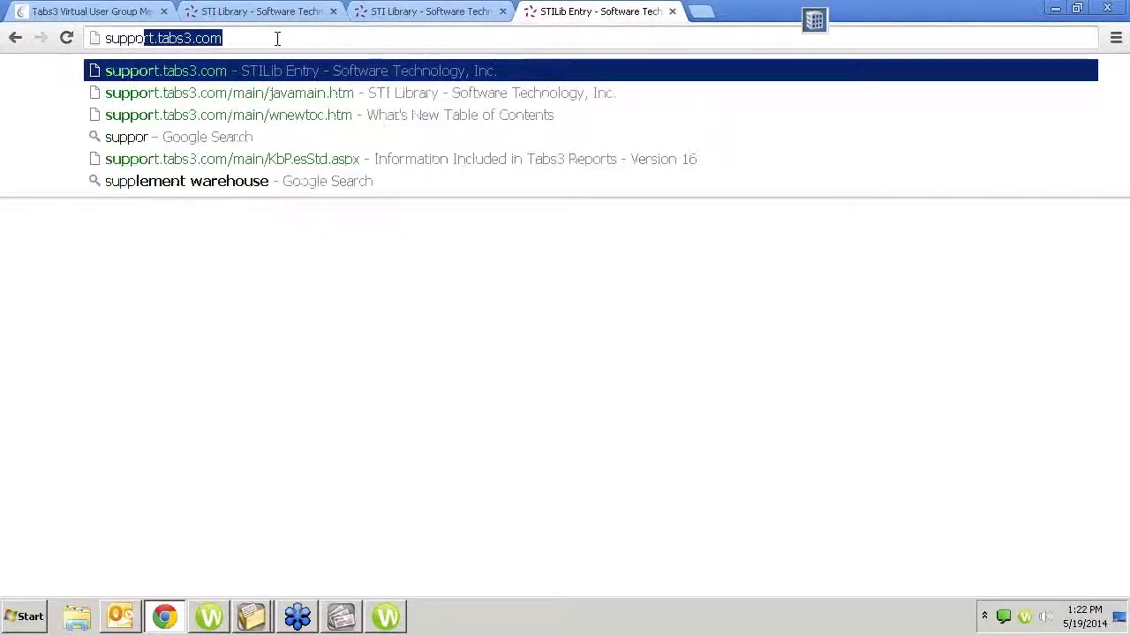
text(rt.tabs3)
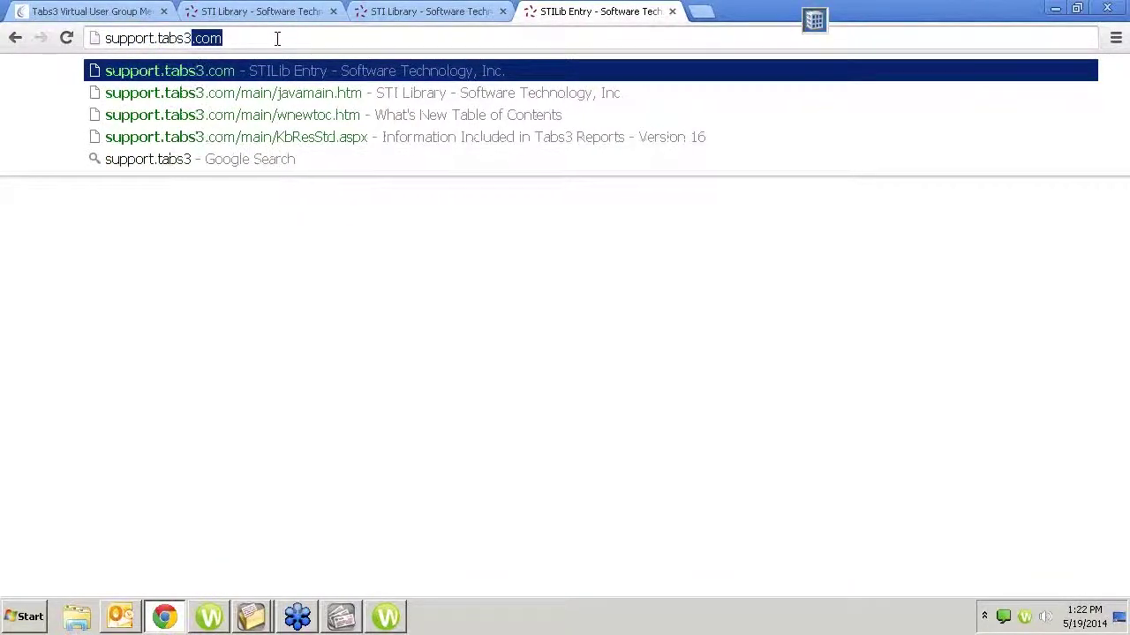
text(.com)
key(Return)
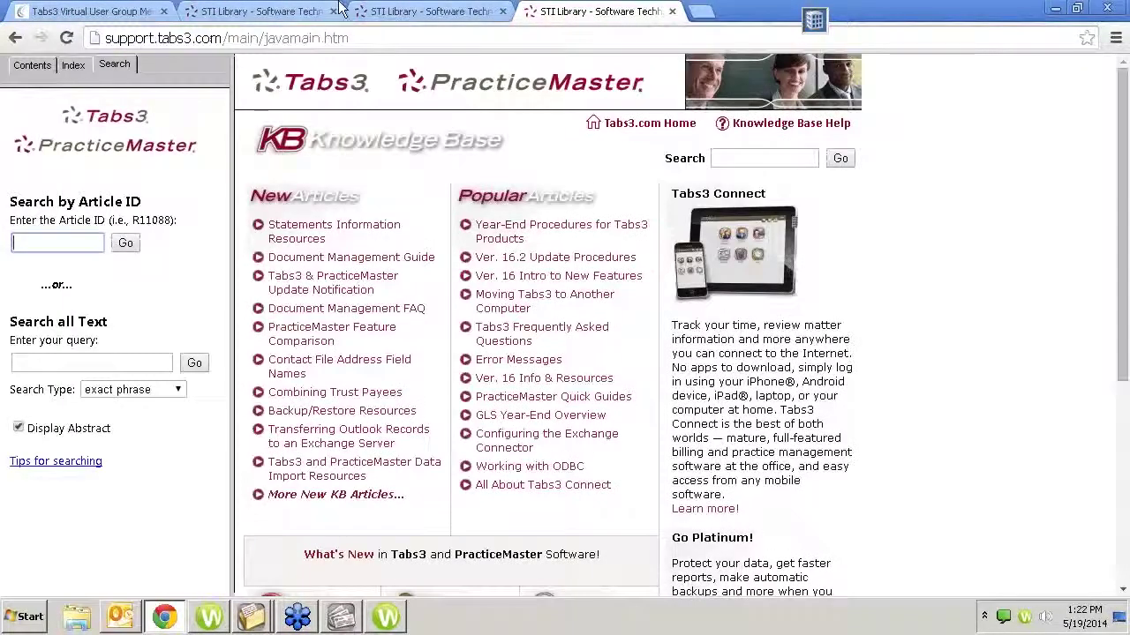
Search the Knowledge Base for quickbooks.
click(766, 158)
text(quickb)
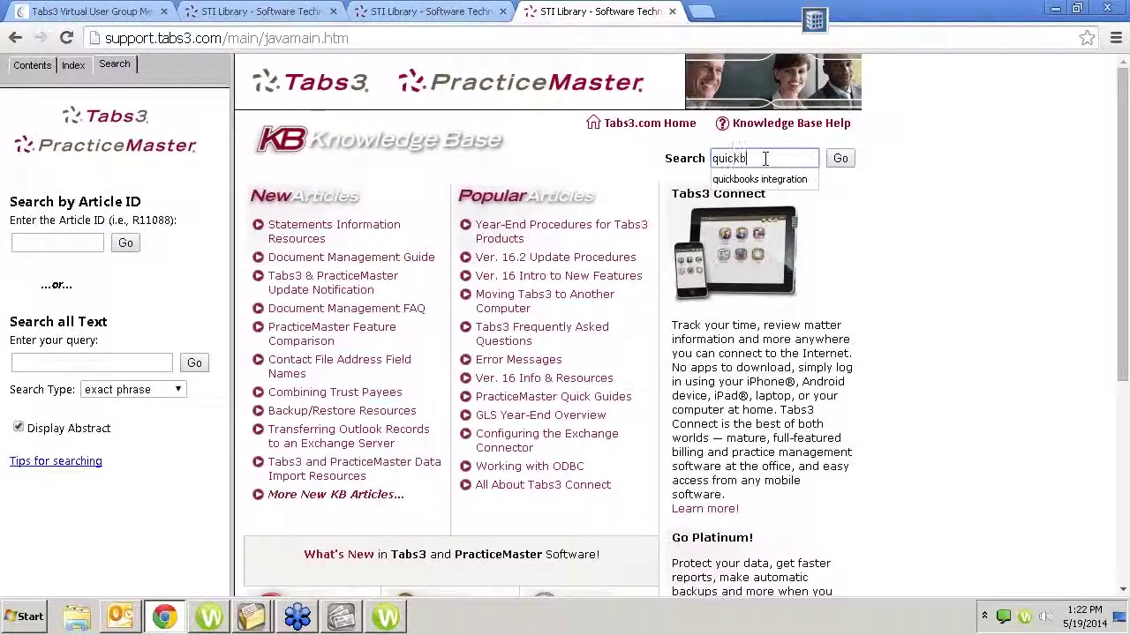
text(ooks)
key(Return)
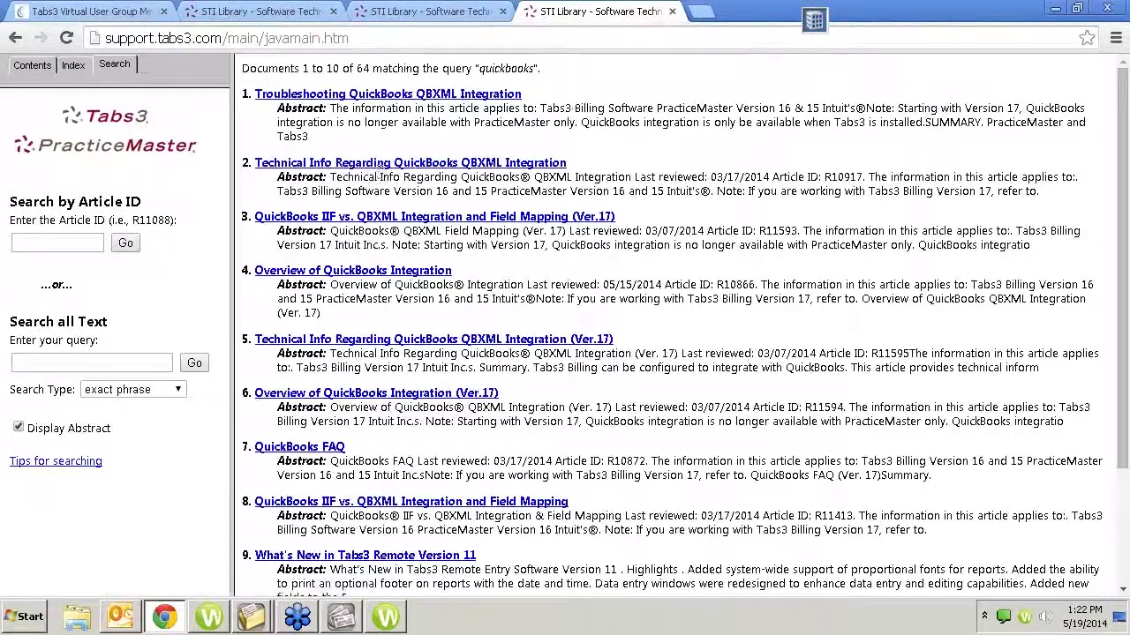
Open the Overview of QuickBooks Integration article and examine its QBXML integration summary table and references.
click(377, 271)
scroll(394, 271, down, 5)
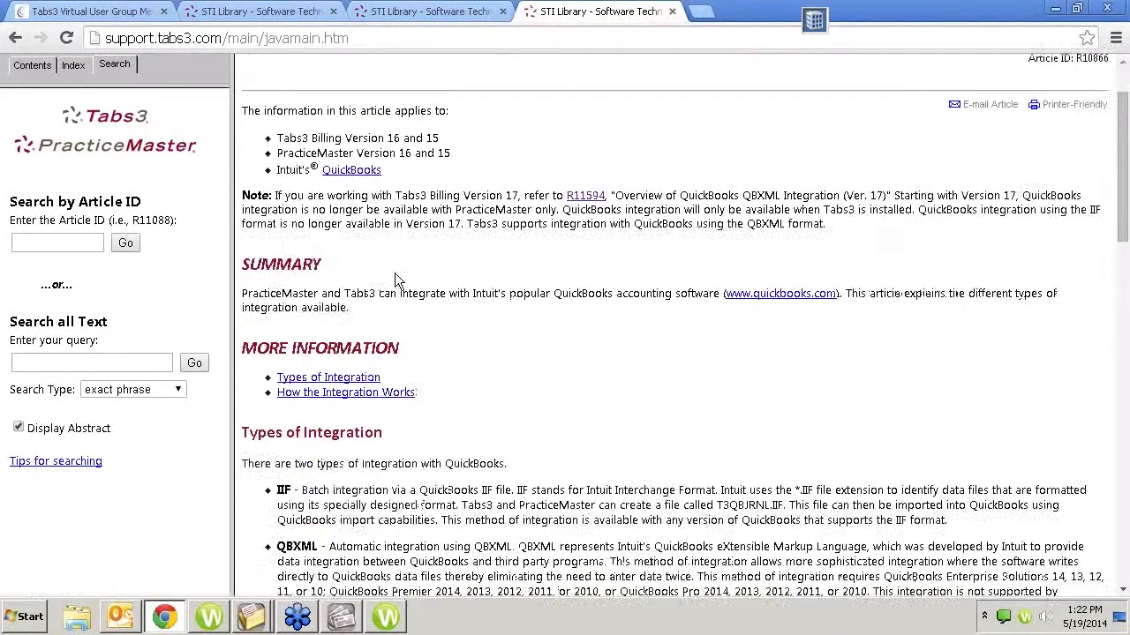
scroll(395, 273, down, 10)
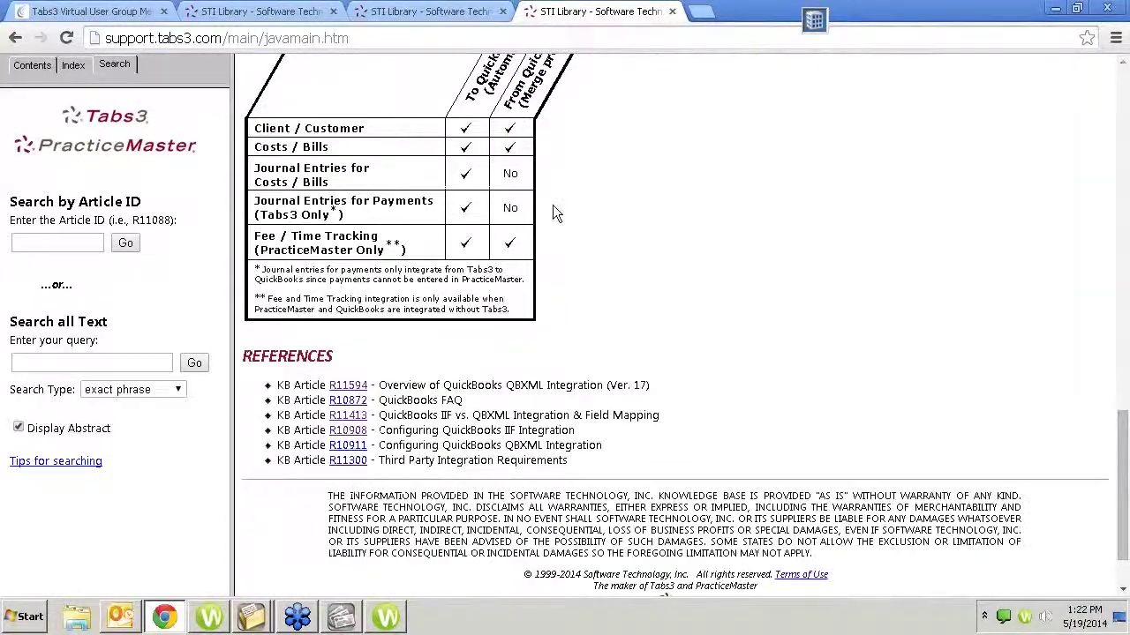
scroll(559, 187, up, 1)
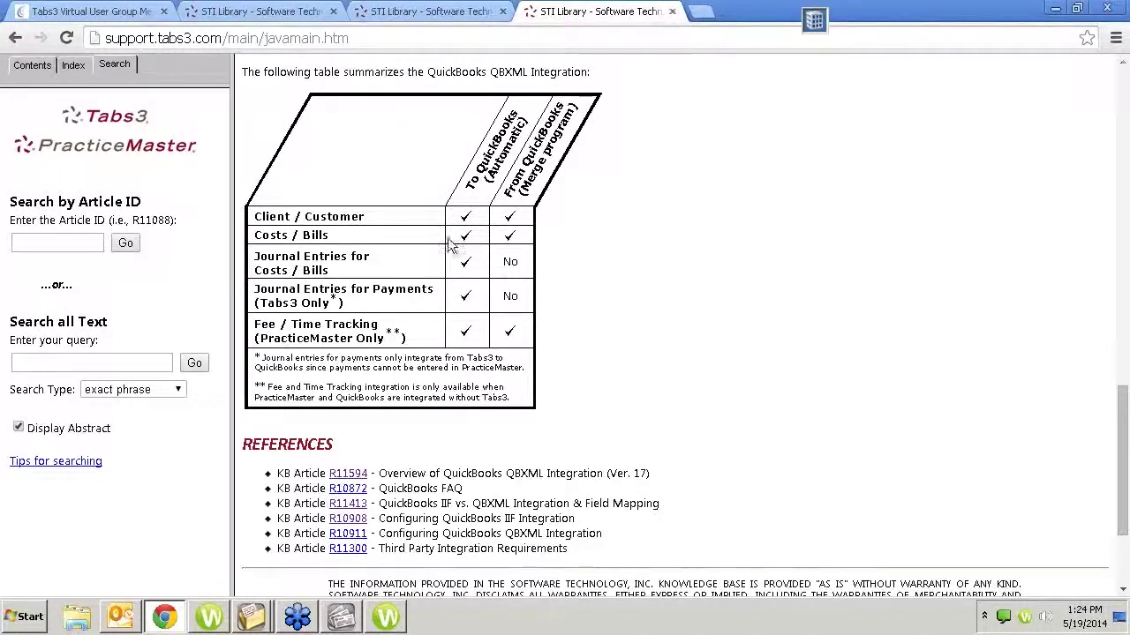
scroll(594, 372, up, 12)
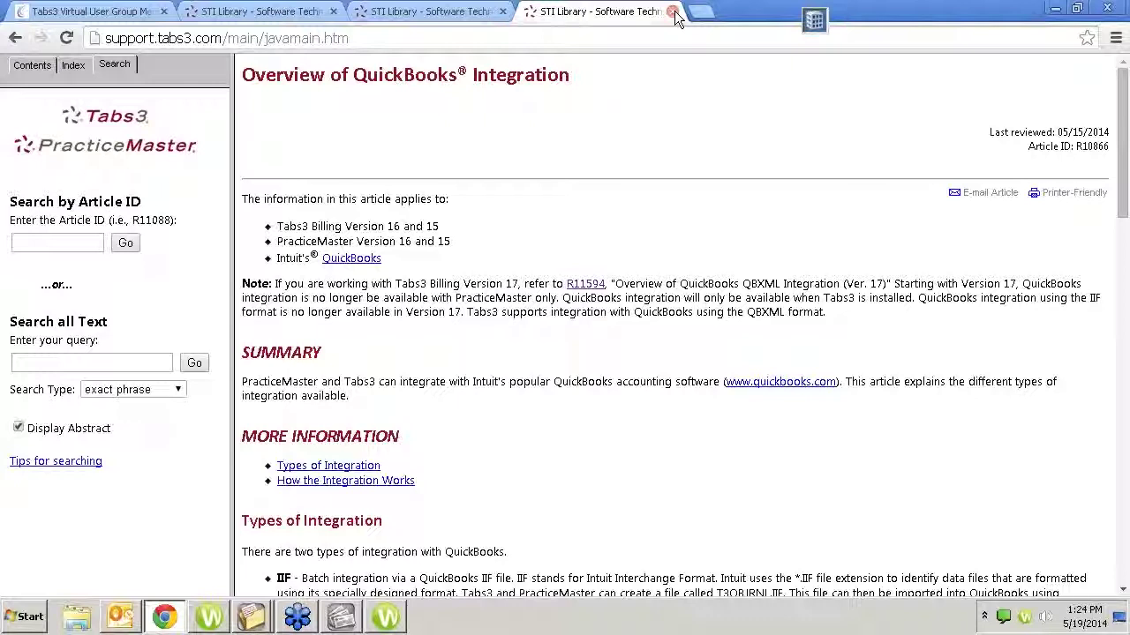
Switch back to Accounts Payable and review the Clerk of the District Court invoice's details and general ledger distribution.
click(340, 616)
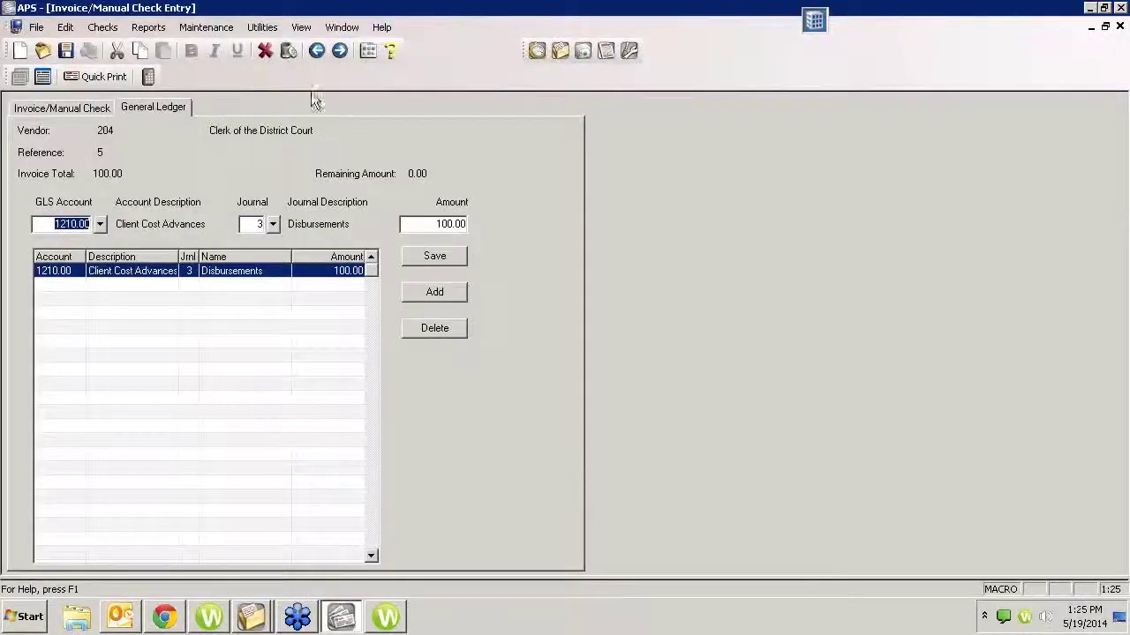
click(75, 108)
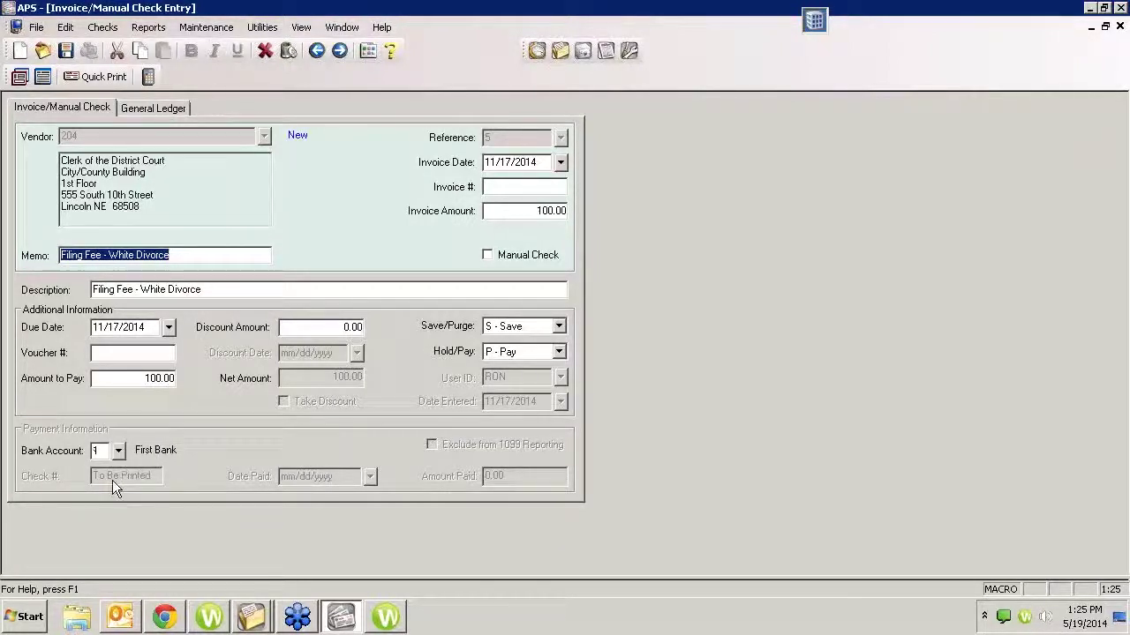
click(154, 107)
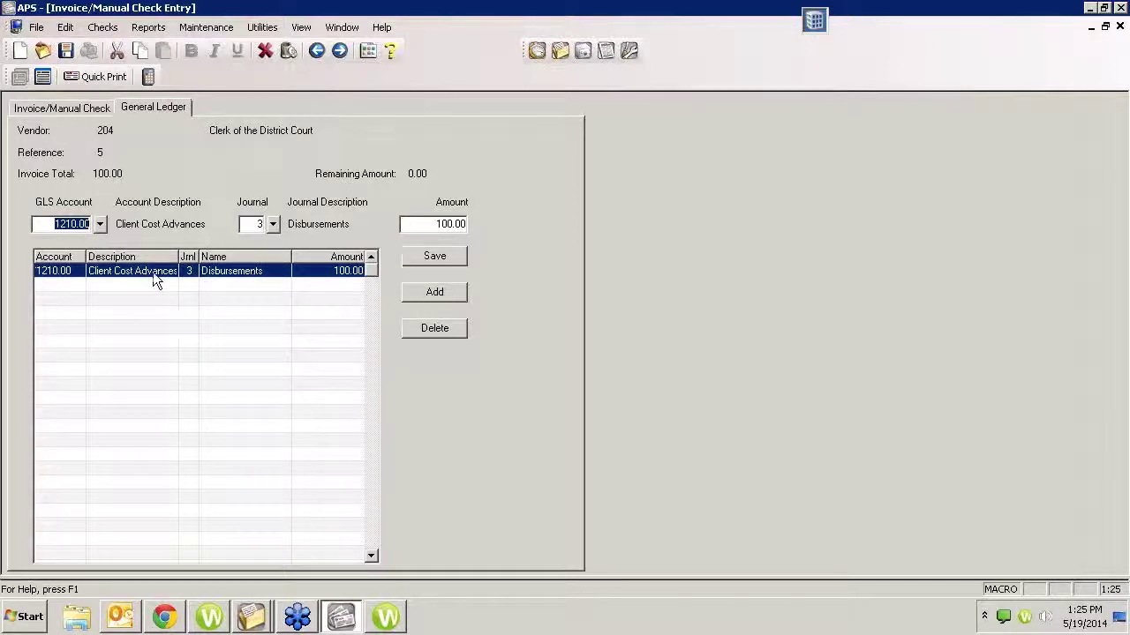
click(131, 277)
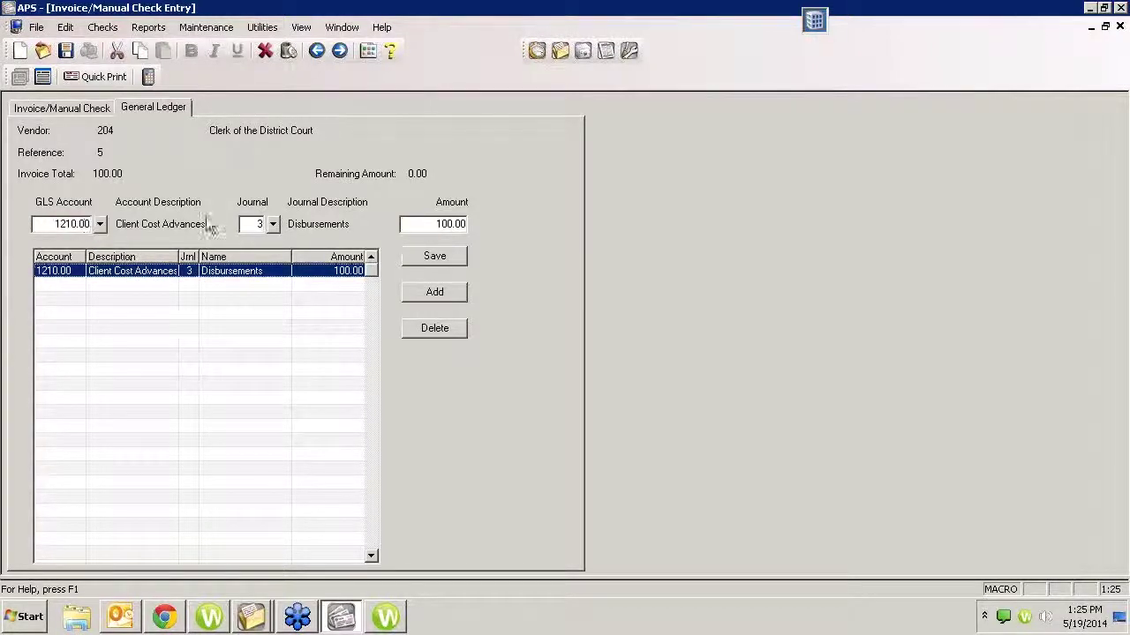
Add a second general ledger distribution line to the invoice and set the first line's amount to 50.
click(424, 296)
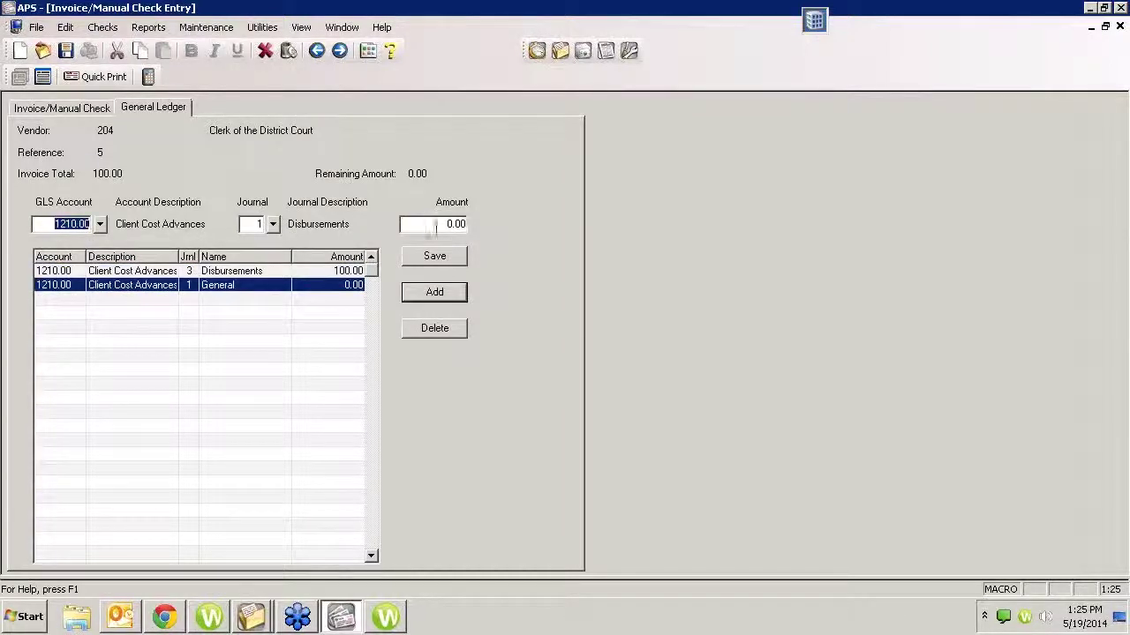
click(357, 272)
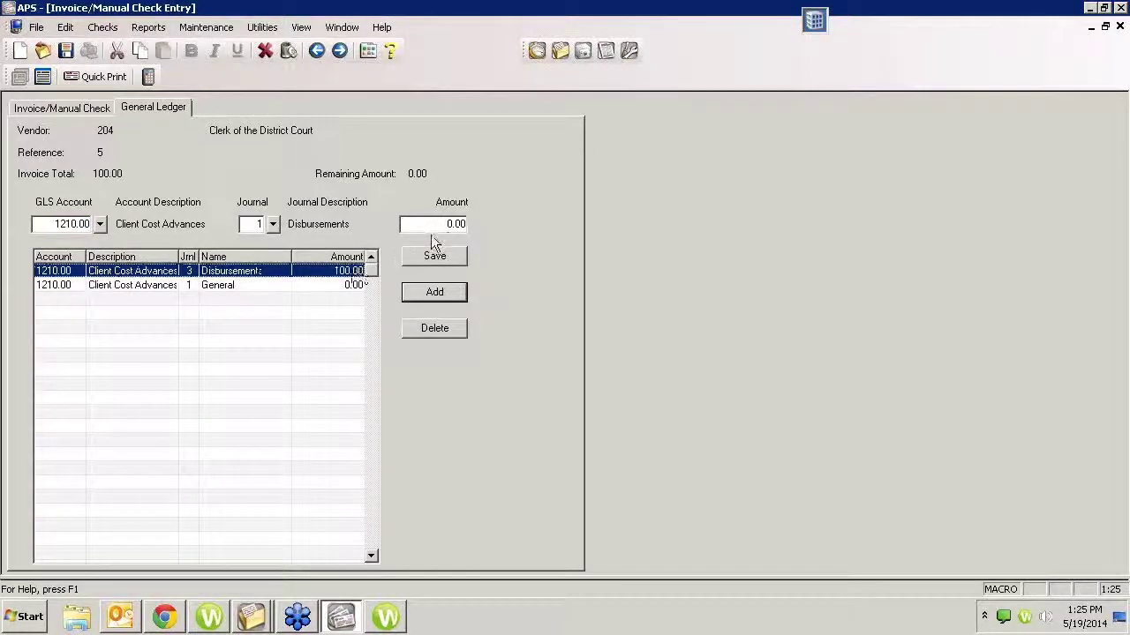
click(314, 268)
text(50)
key(Tab)
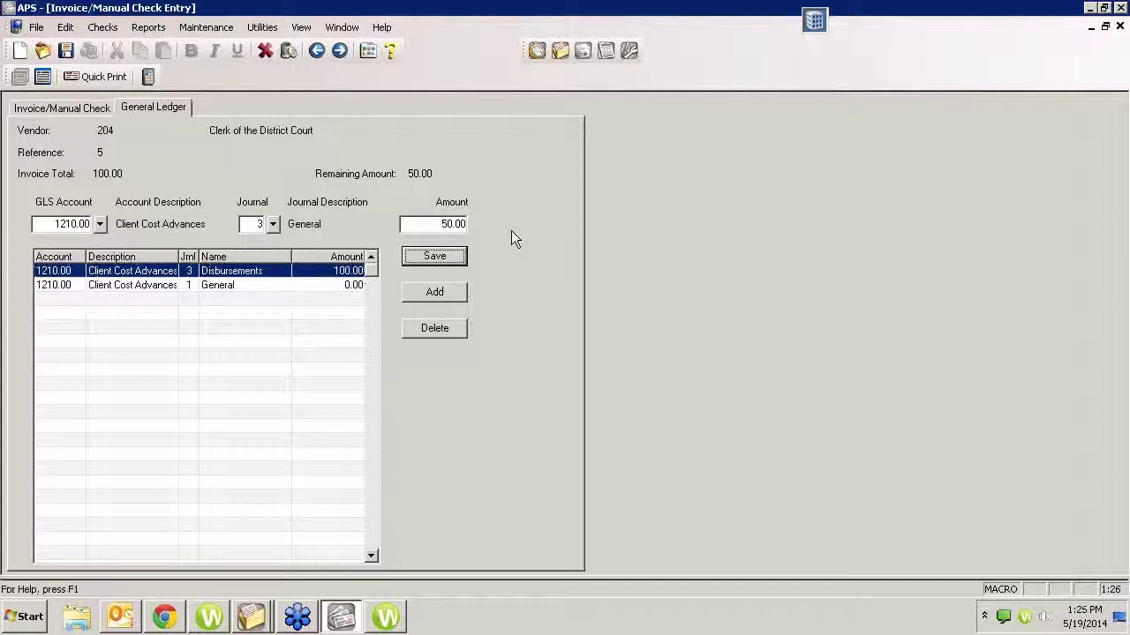
Assign the 50.00 Disbursements line to account 1220.00 Employee Advances and save the line.
click(336, 285)
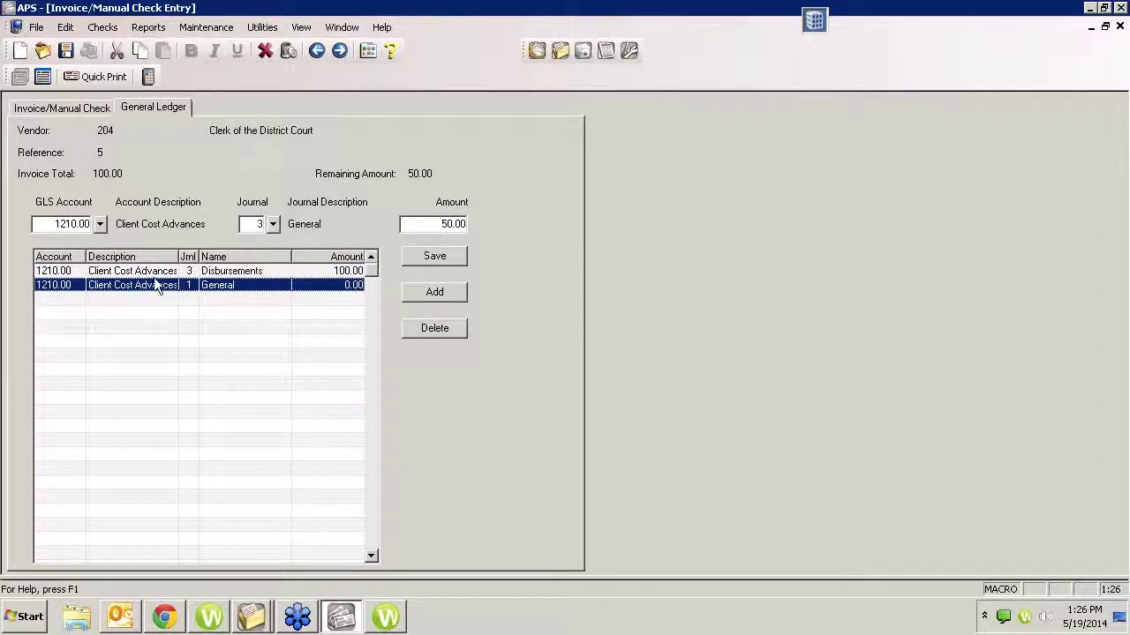
click(101, 225)
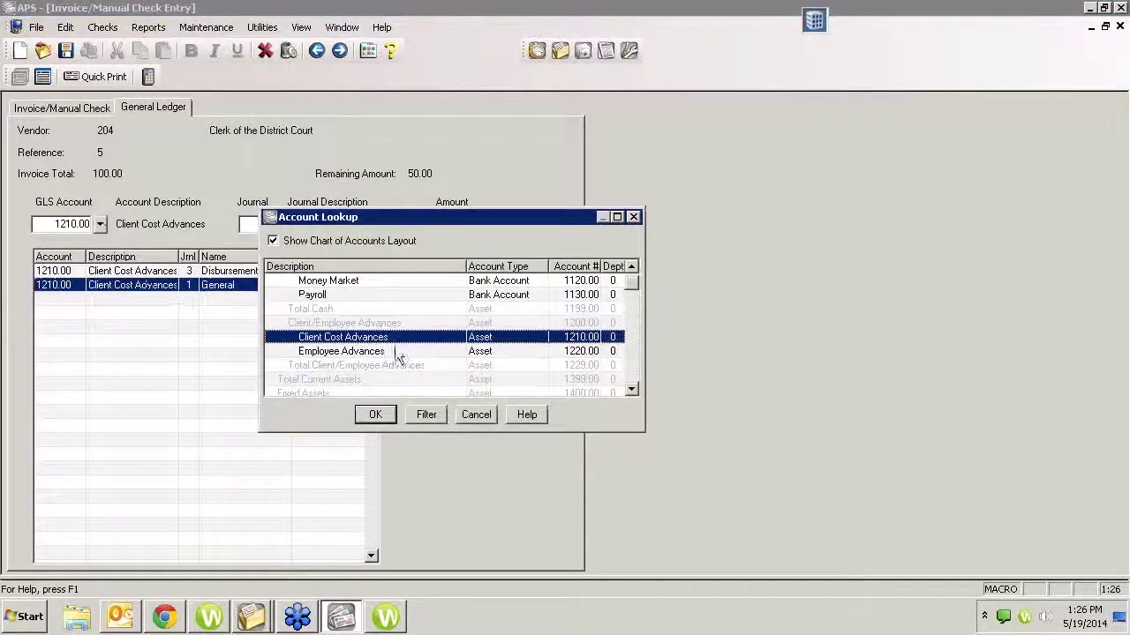
click(352, 352)
double_click(352, 352)
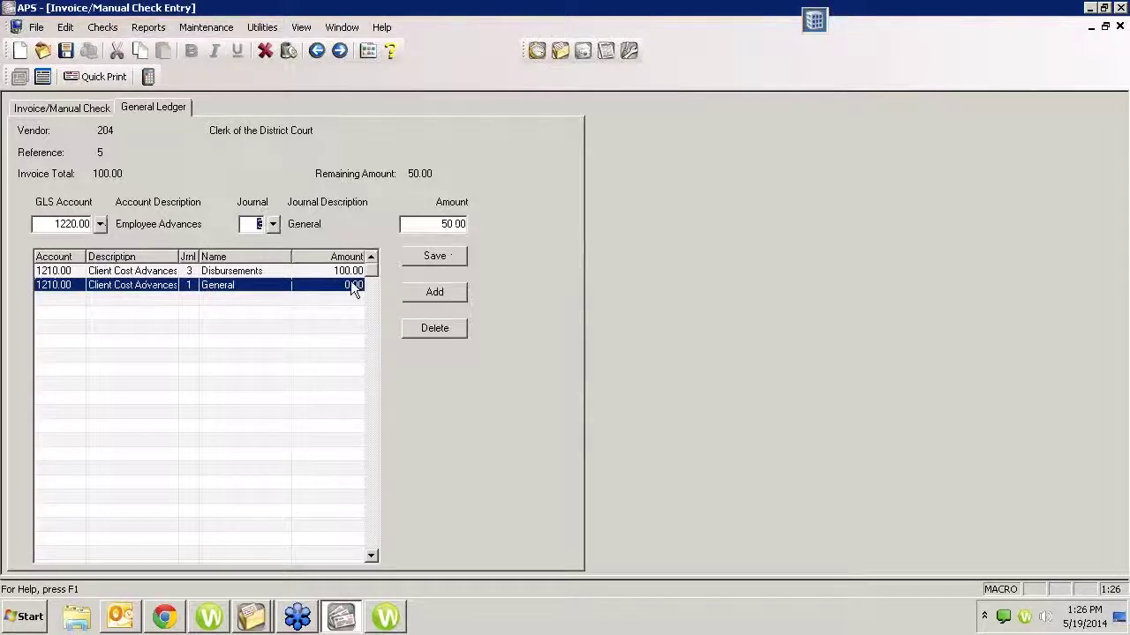
click(434, 256)
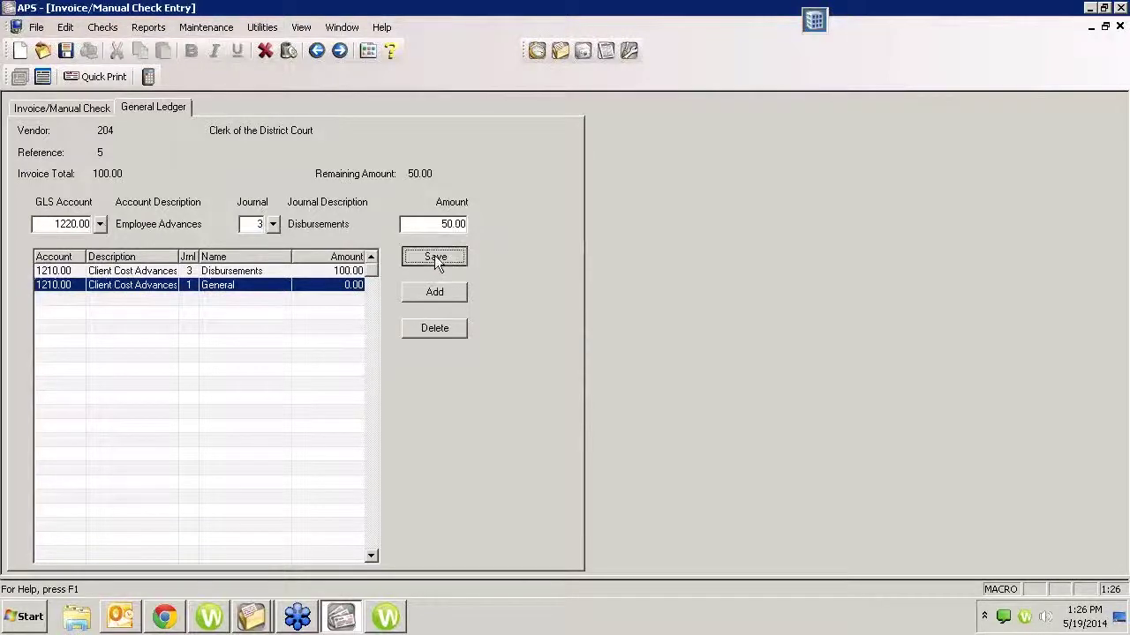
Apply the remaining invoice amount to the 1210.00 Client Cost Advances line and save the line.
click(340, 288)
click(338, 285)
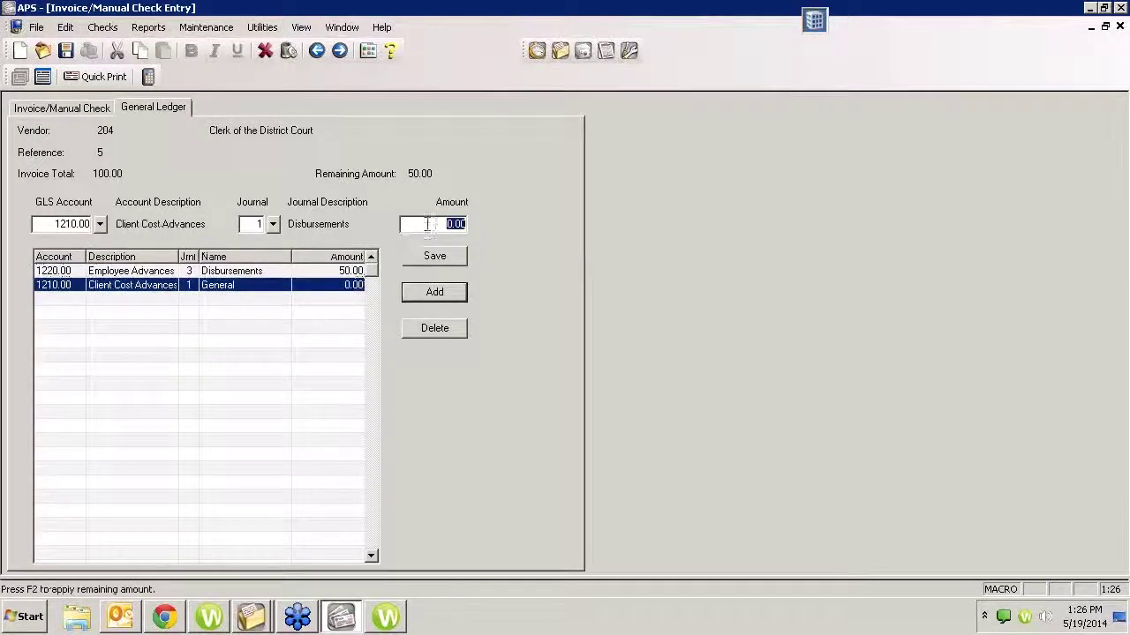
key(F2)
key(Tab)
click(435, 259)
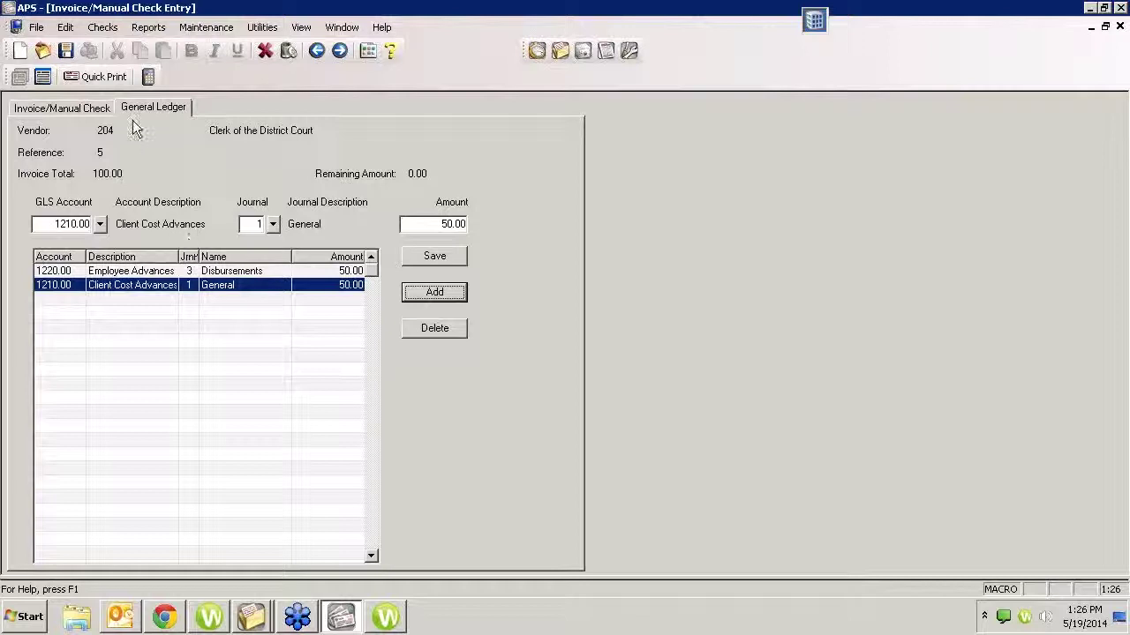
Compare the invoice's main details with its split general ledger distribution, ending on the main details.
click(92, 111)
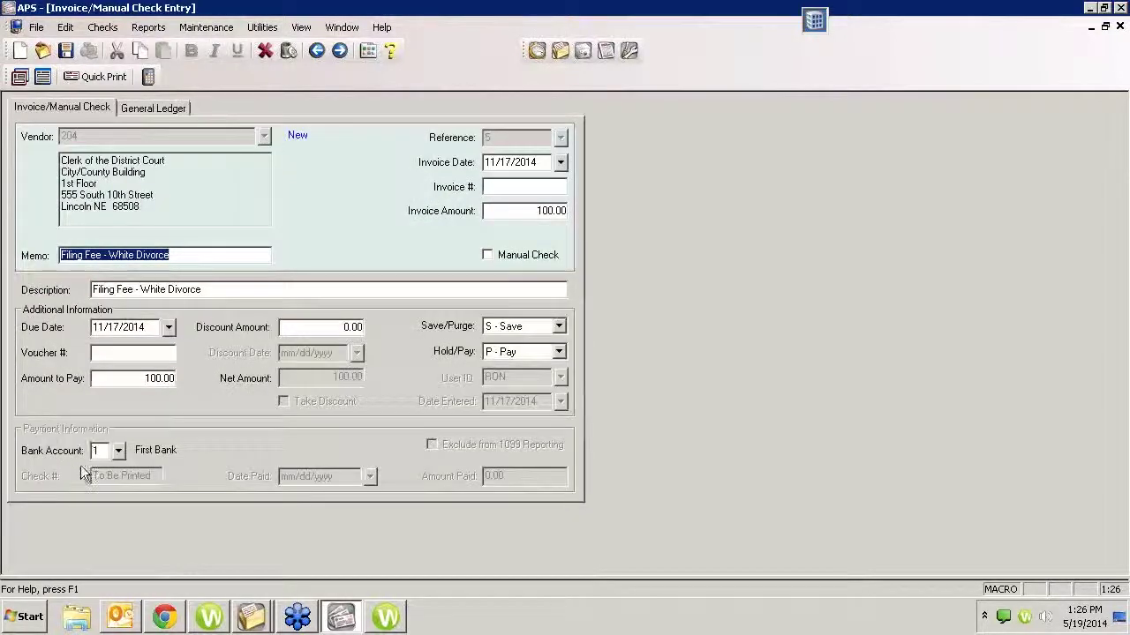
click(174, 112)
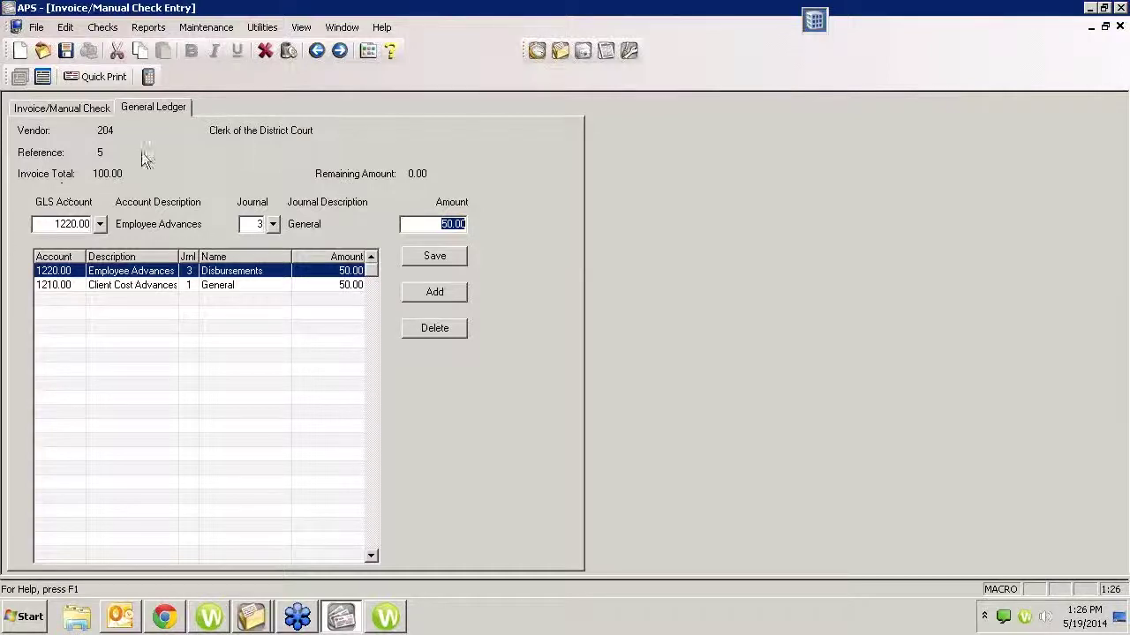
click(92, 109)
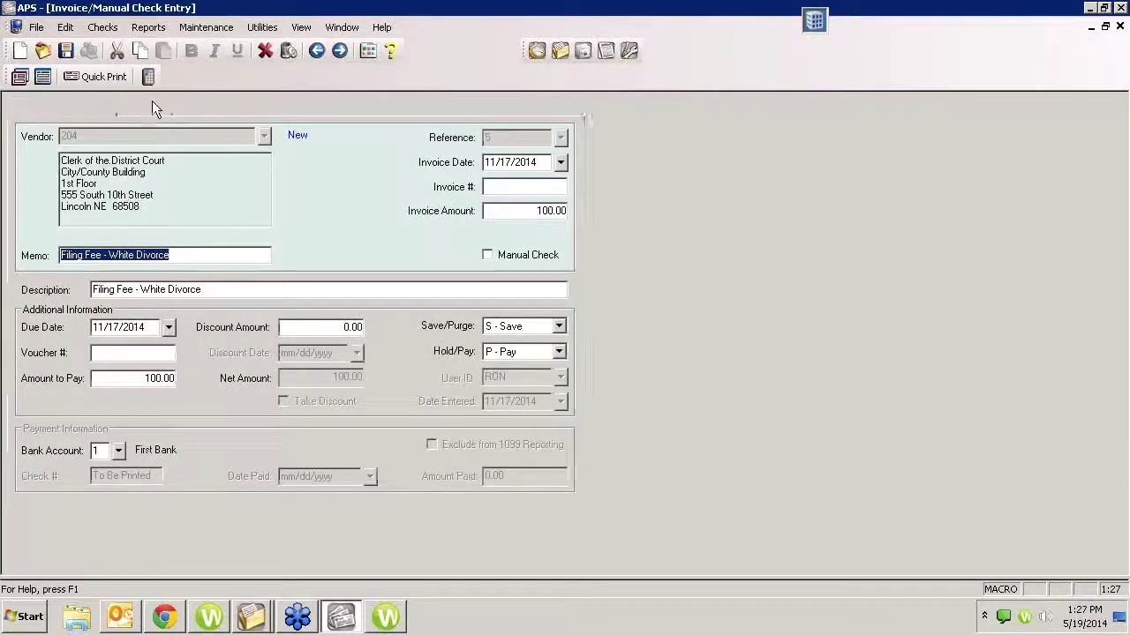
click(152, 107)
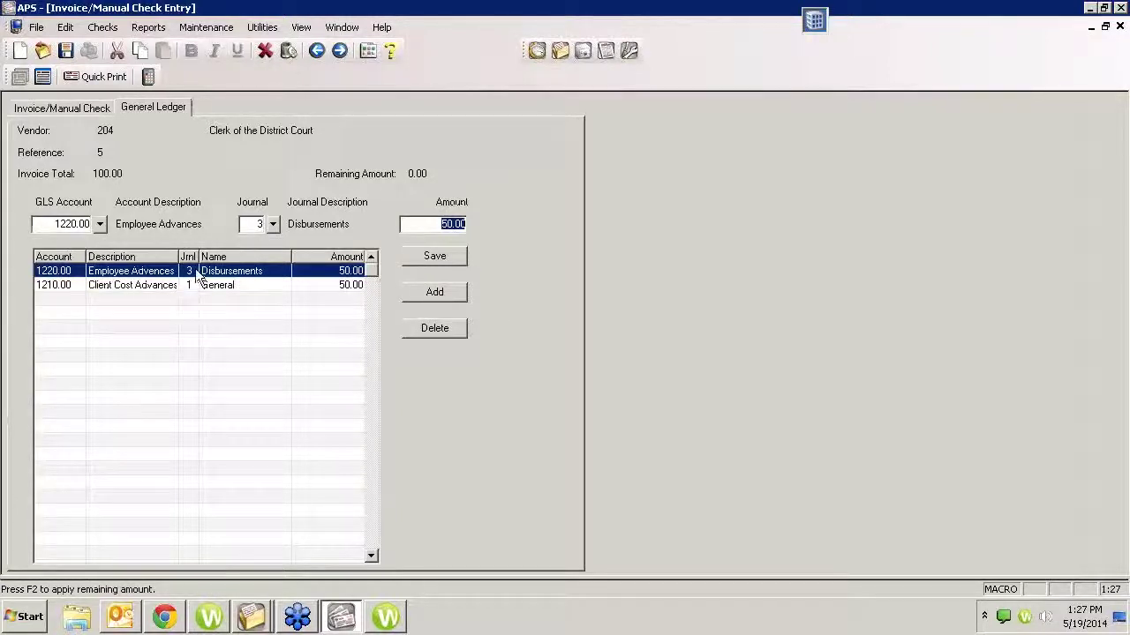
click(89, 109)
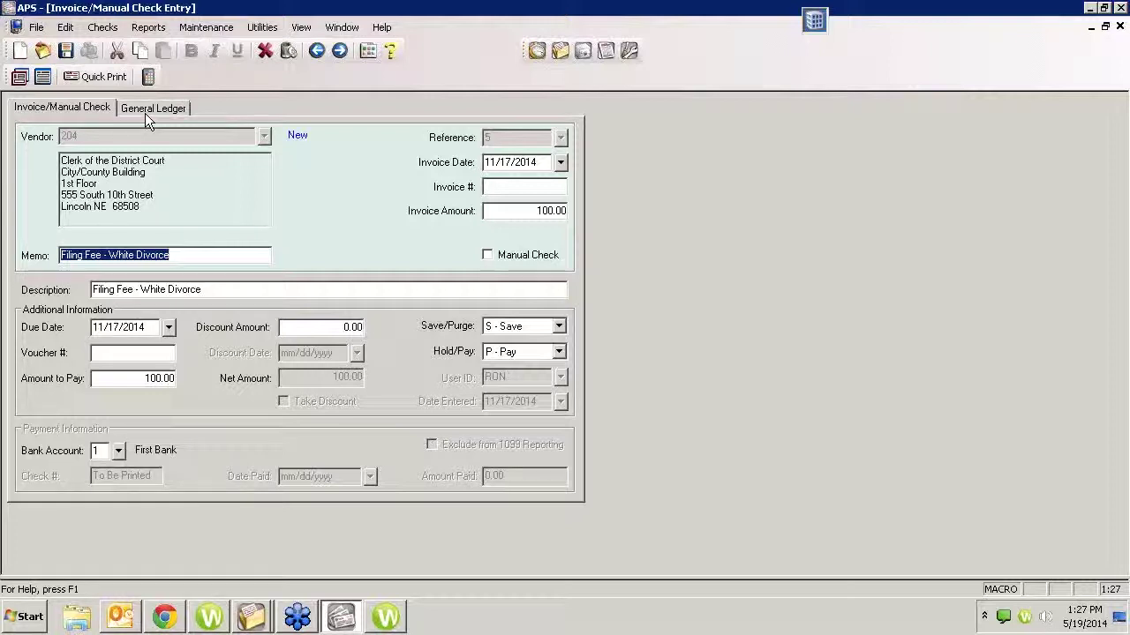
Close the invoice entry without saving the changes and cancel the invoice verification list.
click(1119, 26)
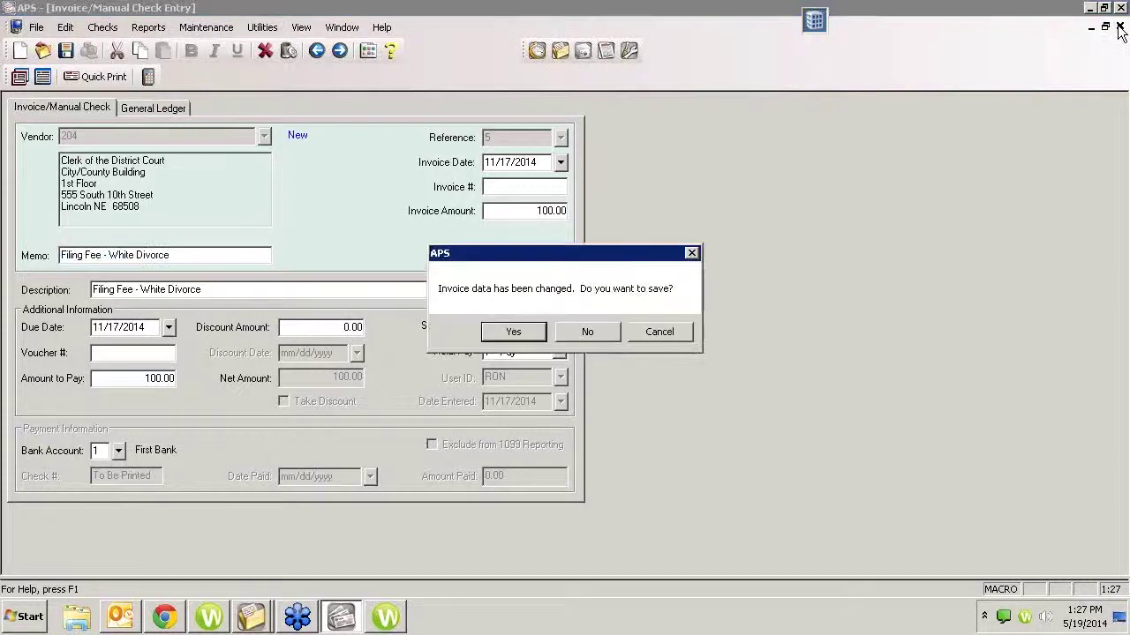
click(594, 329)
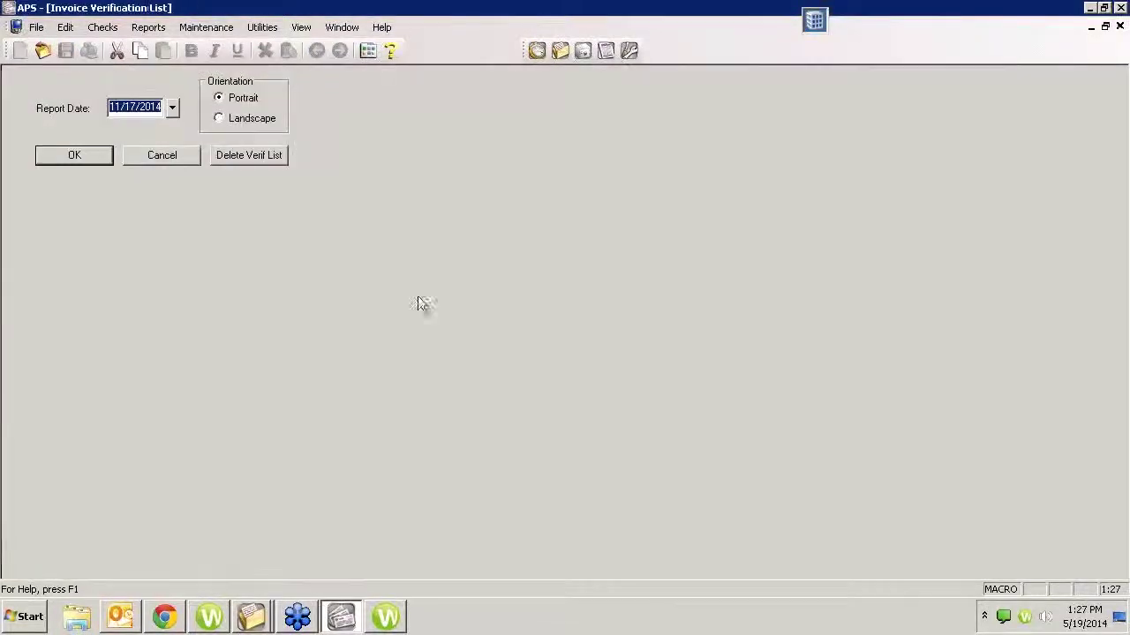
click(170, 157)
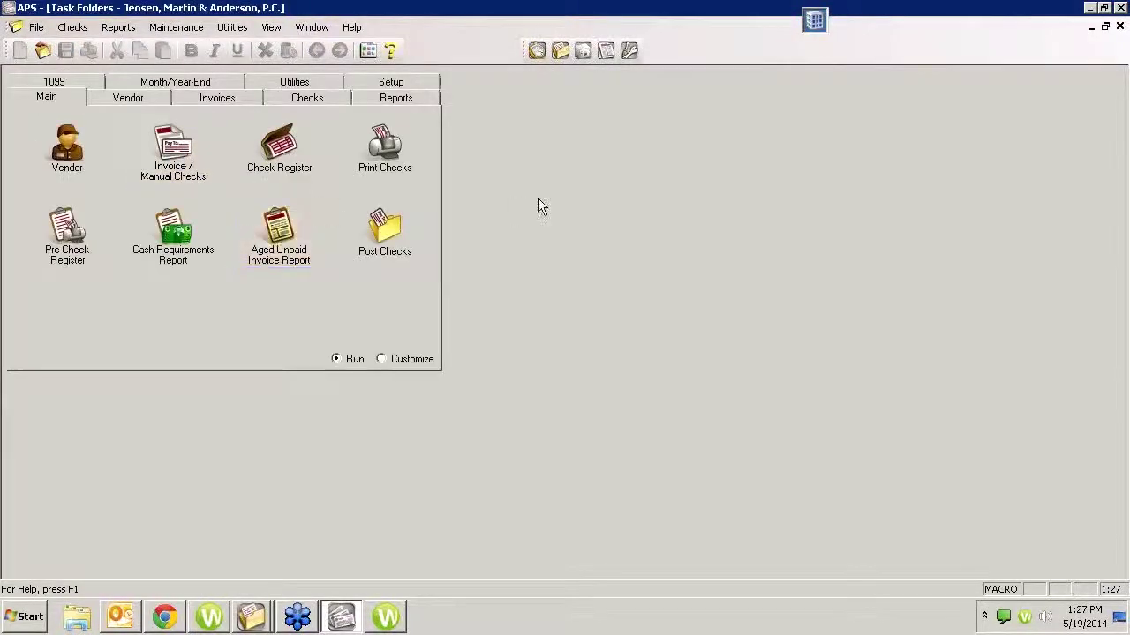
Open the Accounts Payable customization settings from the setup tasks.
click(391, 81)
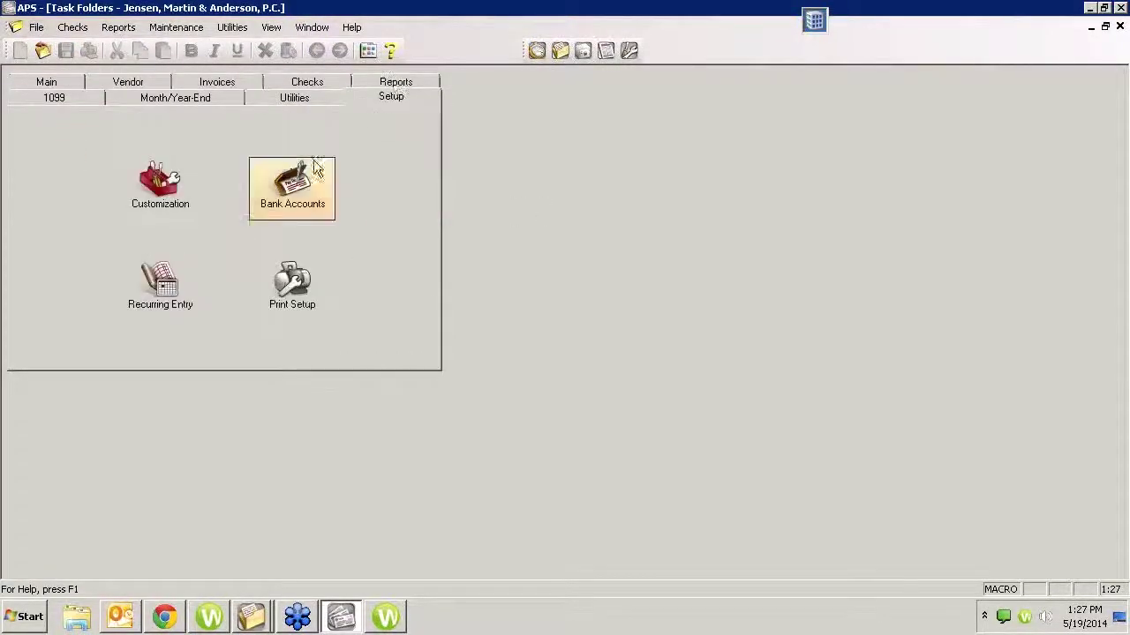
click(168, 185)
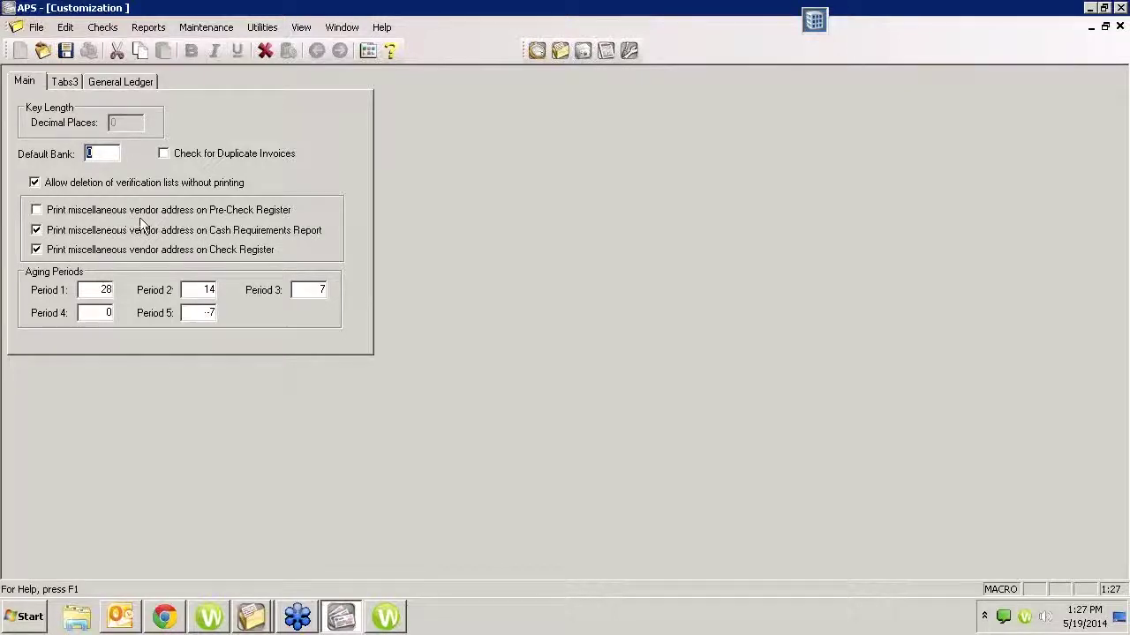
Review the default bank, General Ledger journal description and Tabs3 billing description options, and close the customization settings.
double_click(104, 155)
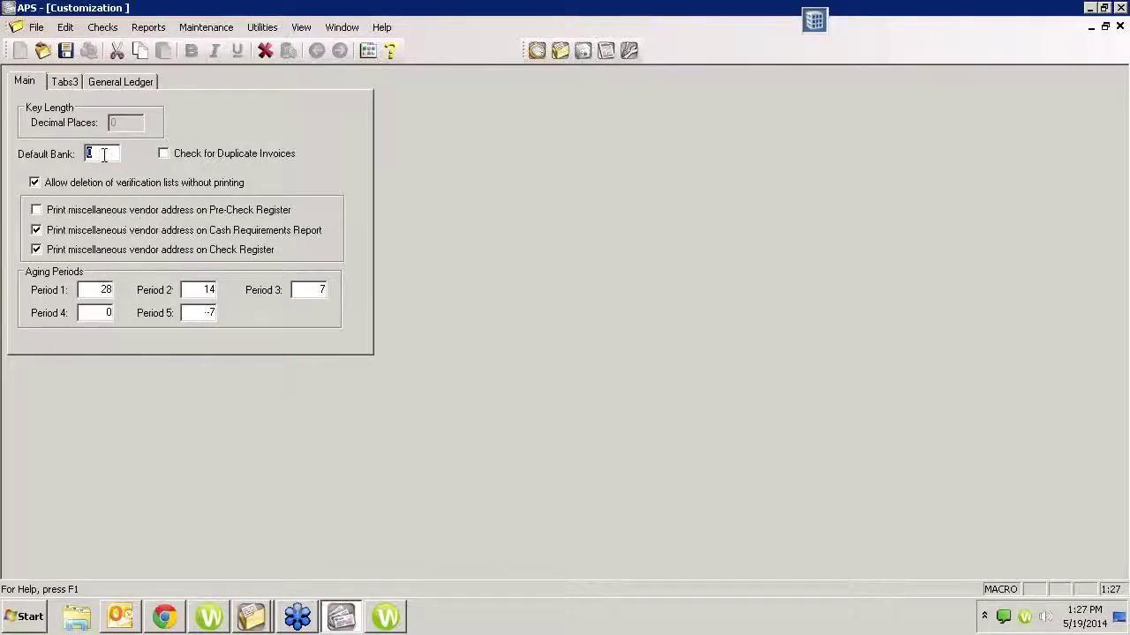
click(134, 83)
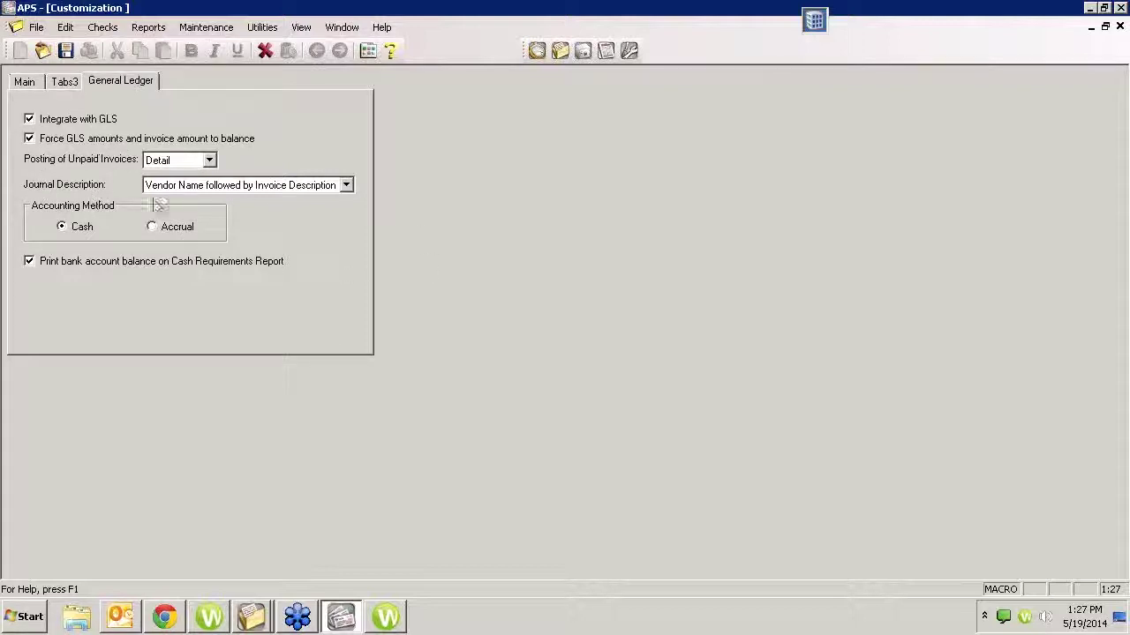
click(345, 186)
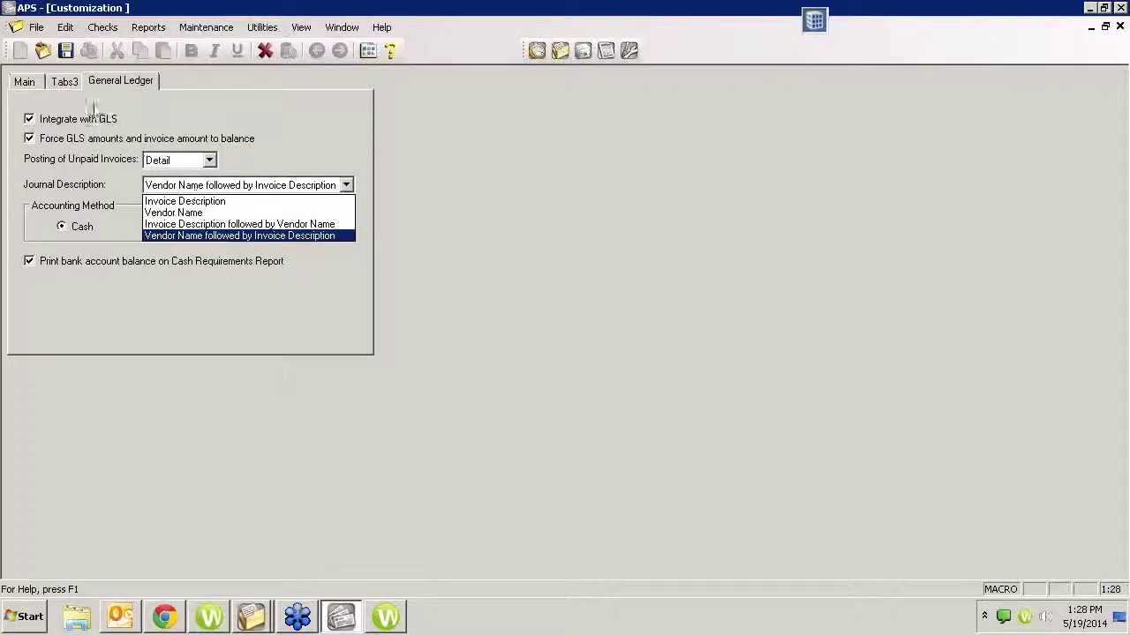
click(68, 84)
click(71, 87)
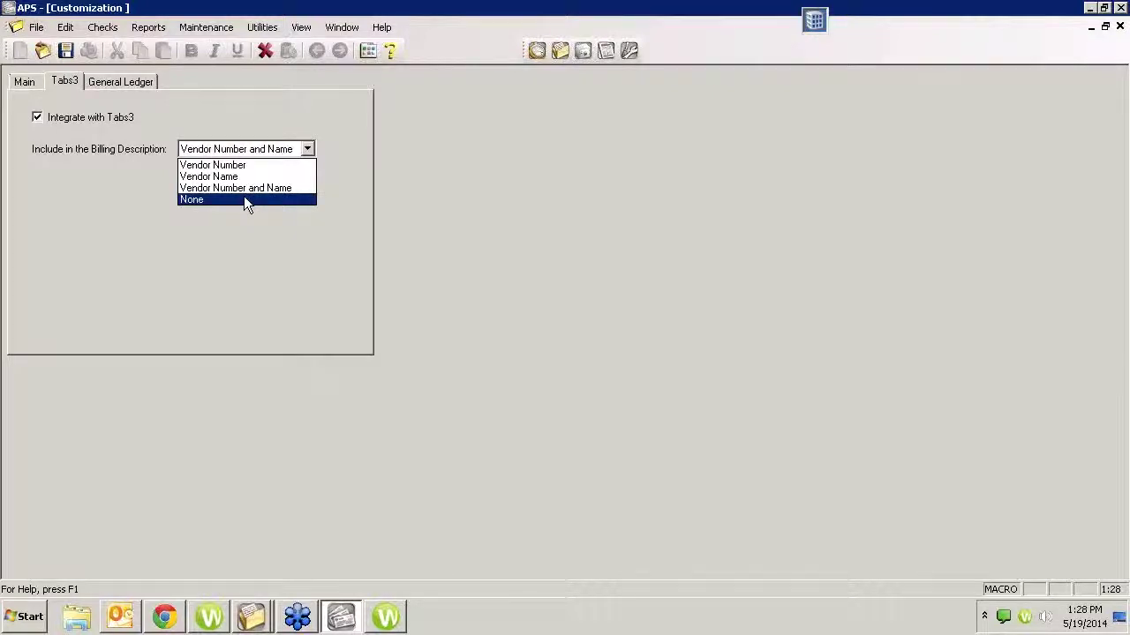
click(296, 236)
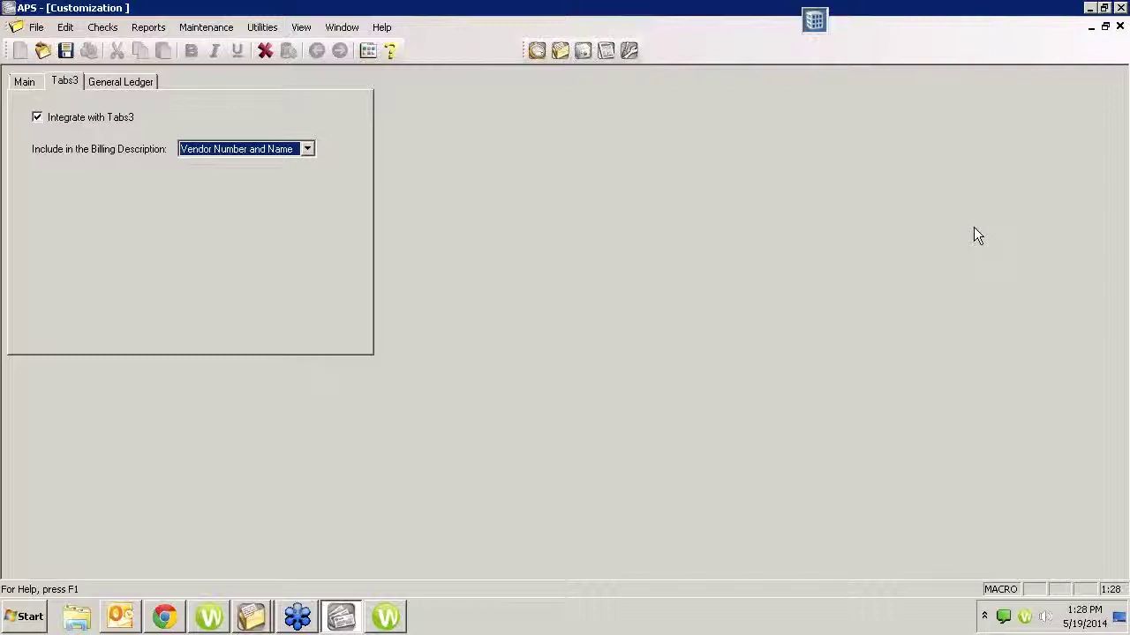
click(1120, 27)
click(64, 84)
double_click(79, 141)
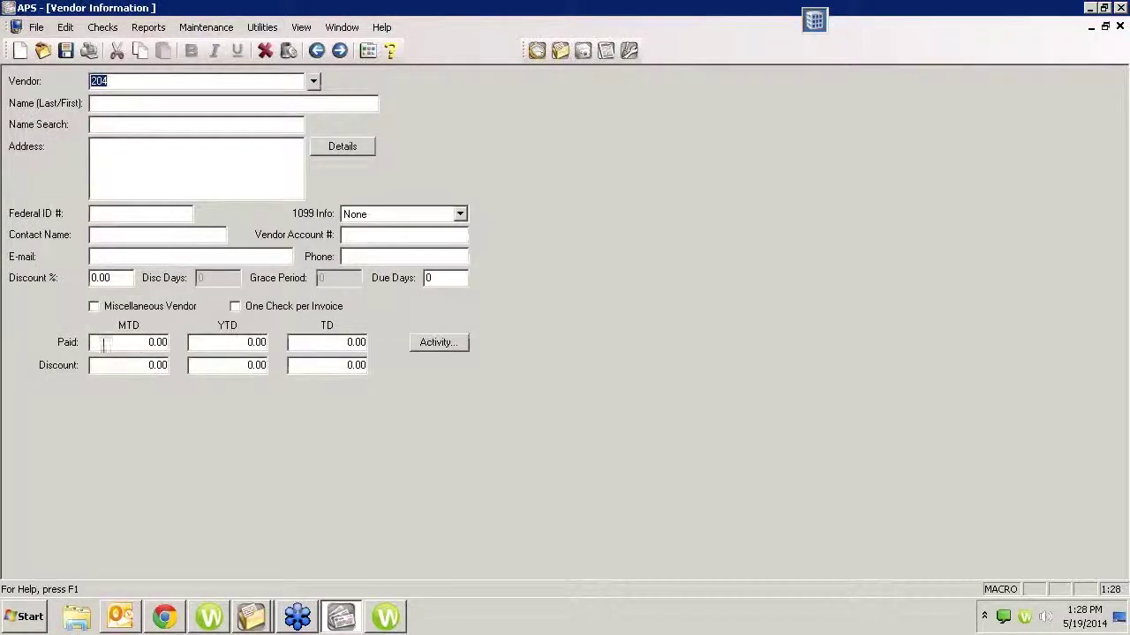
key(Escape)
double_click(140, 172)
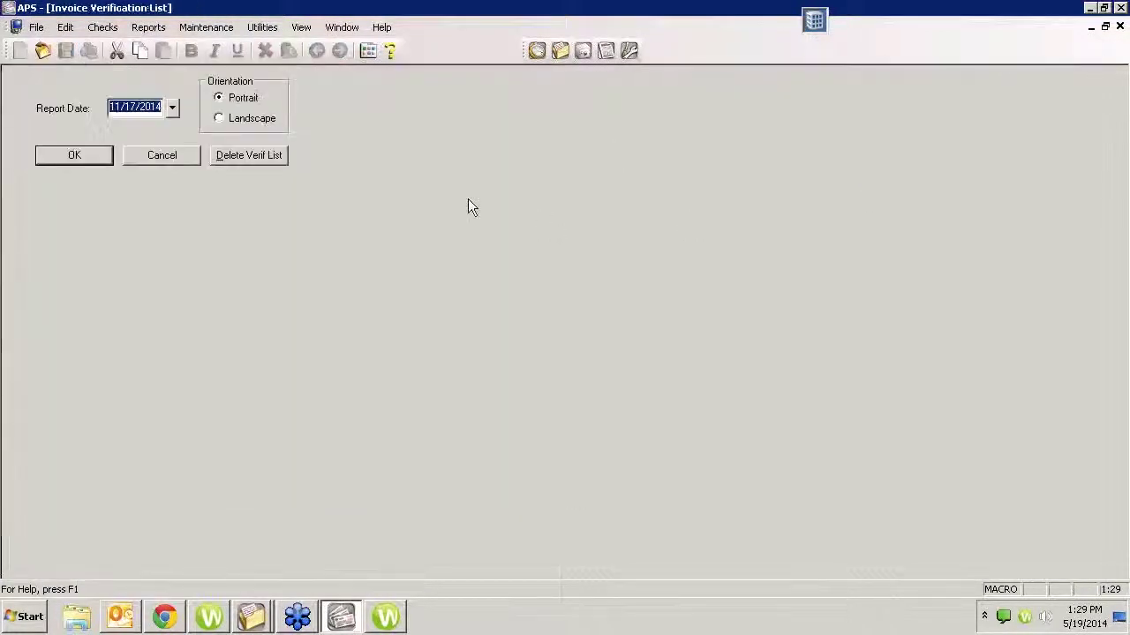
click(172, 155)
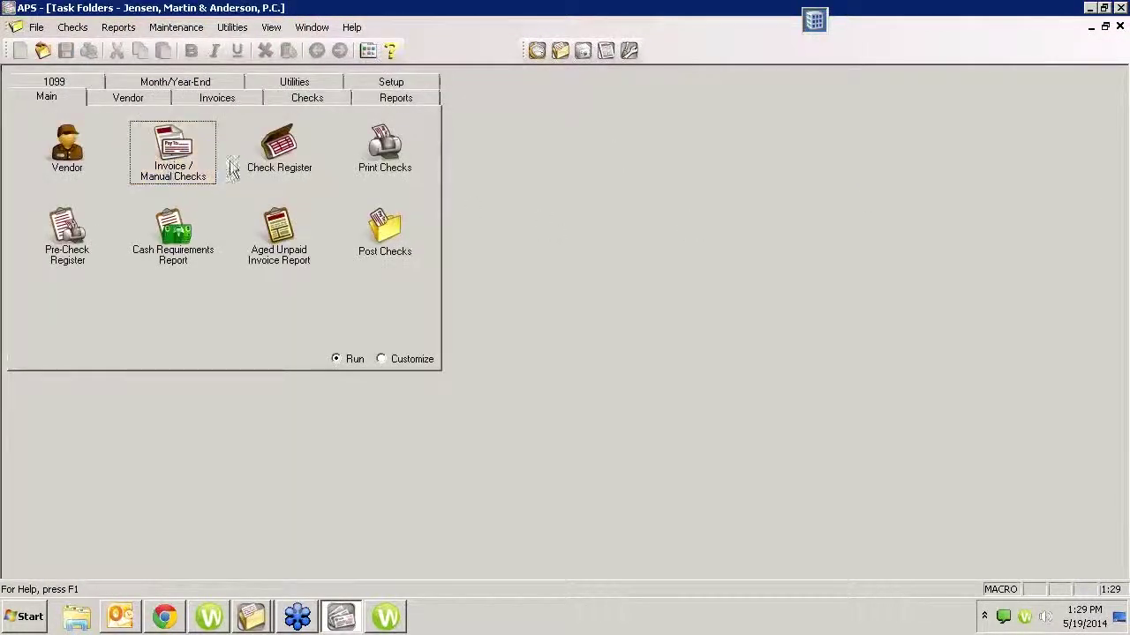
Open the First Bank account setup and examine the General Ledger accounts available for its cash account, cancelling the lookup.
click(397, 83)
double_click(283, 187)
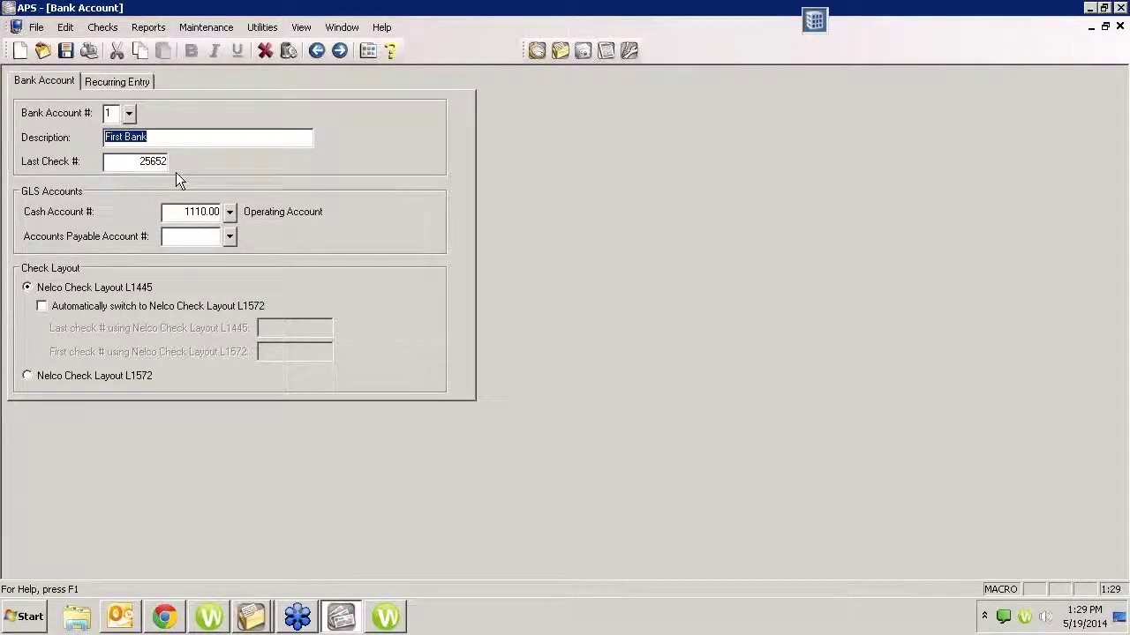
click(232, 214)
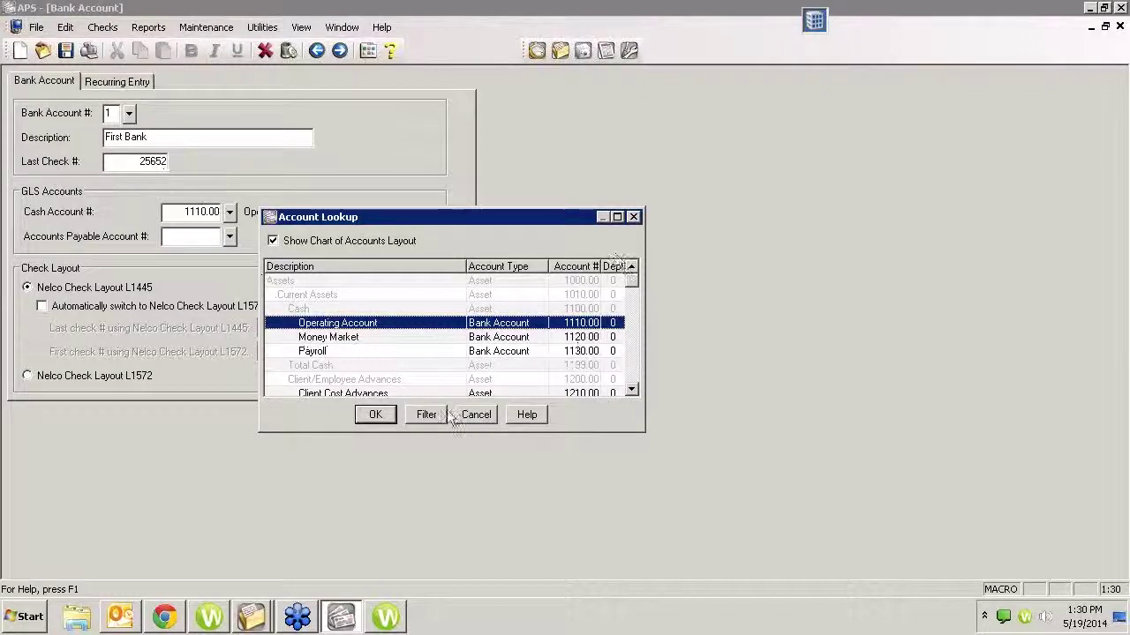
click(476, 415)
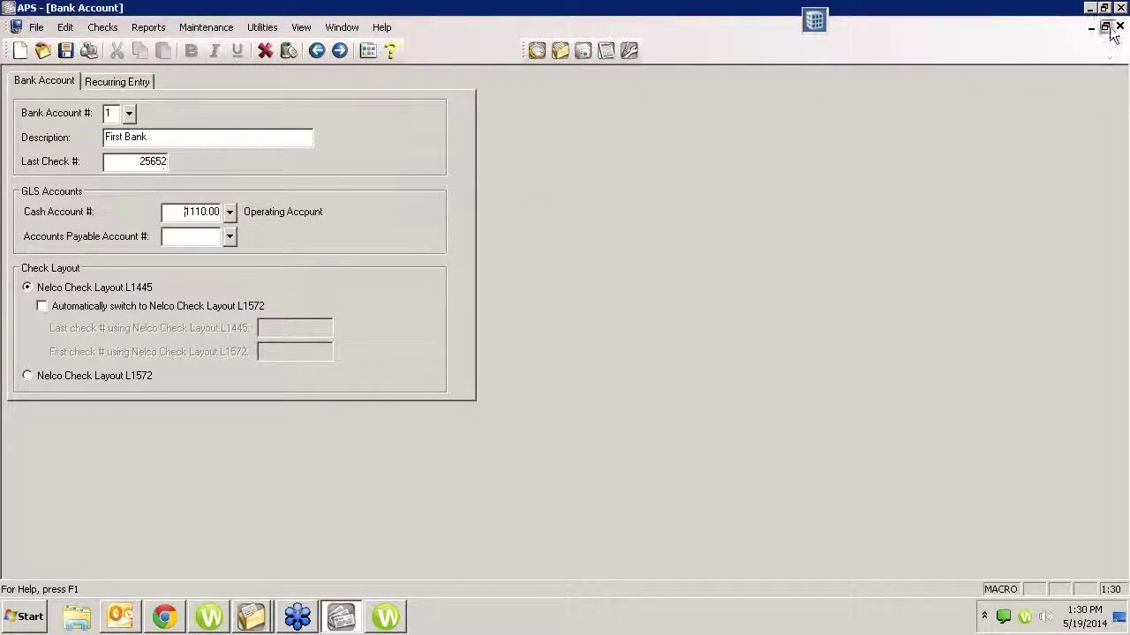
Switch to General Ledger, inspect the 1110.00 Operating Account setup in the chart of accounts without saving, and close the chart.
click(606, 51)
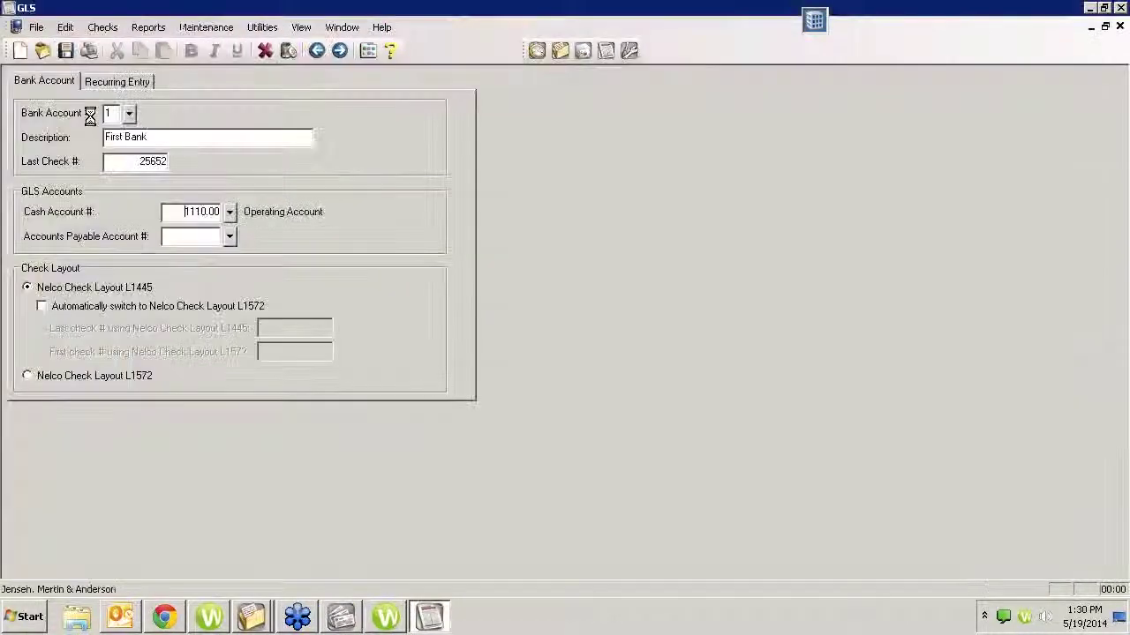
click(688, 381)
click(62, 133)
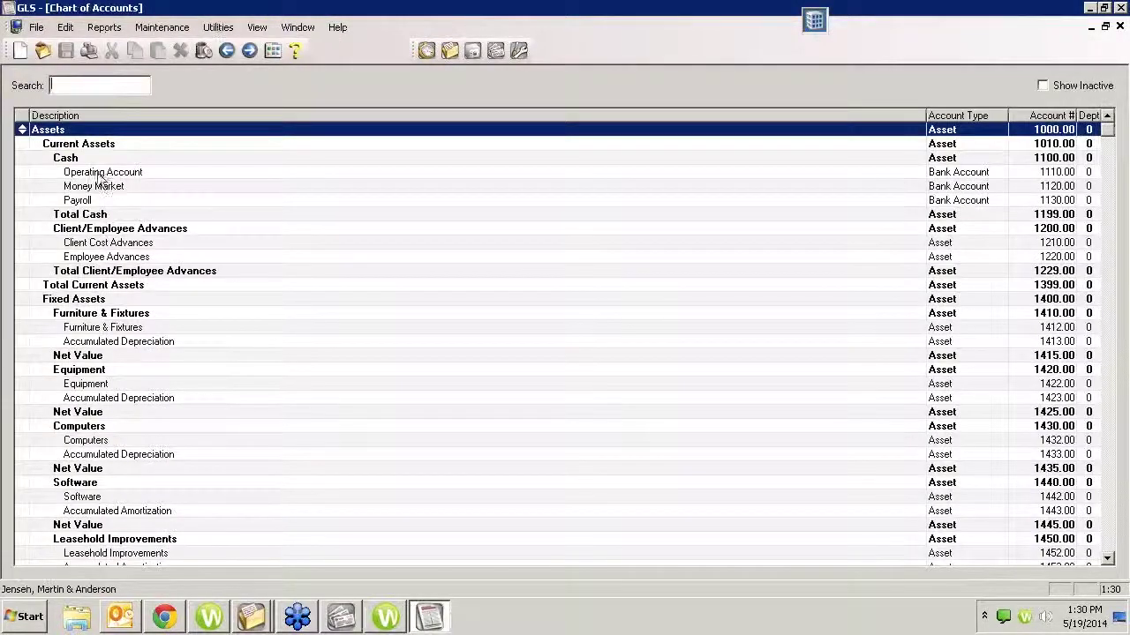
click(883, 175)
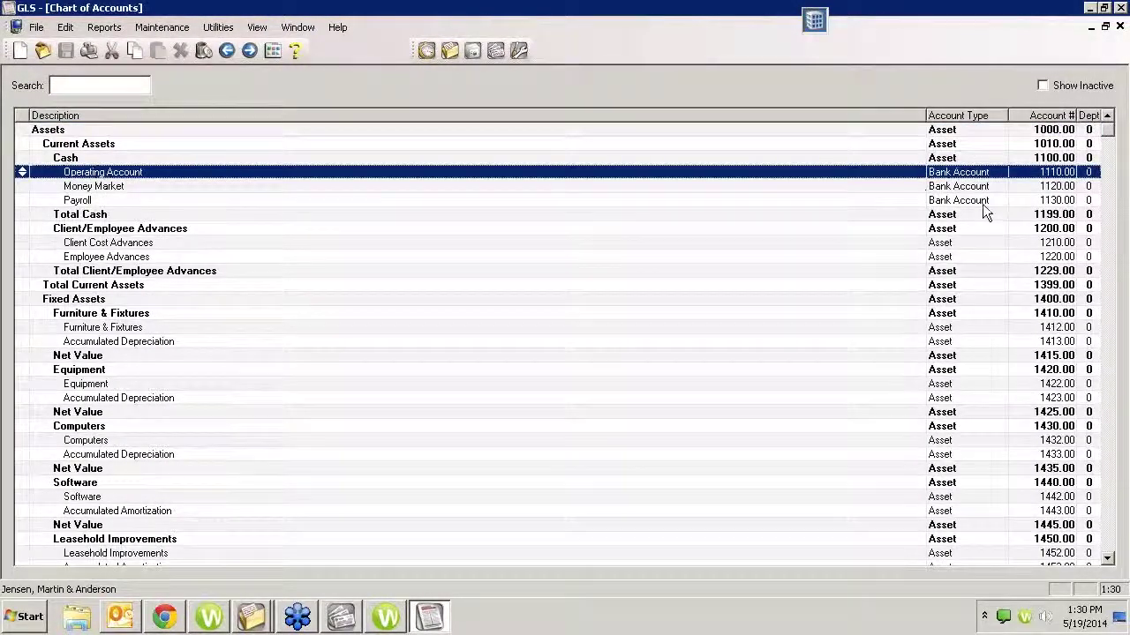
double_click(861, 174)
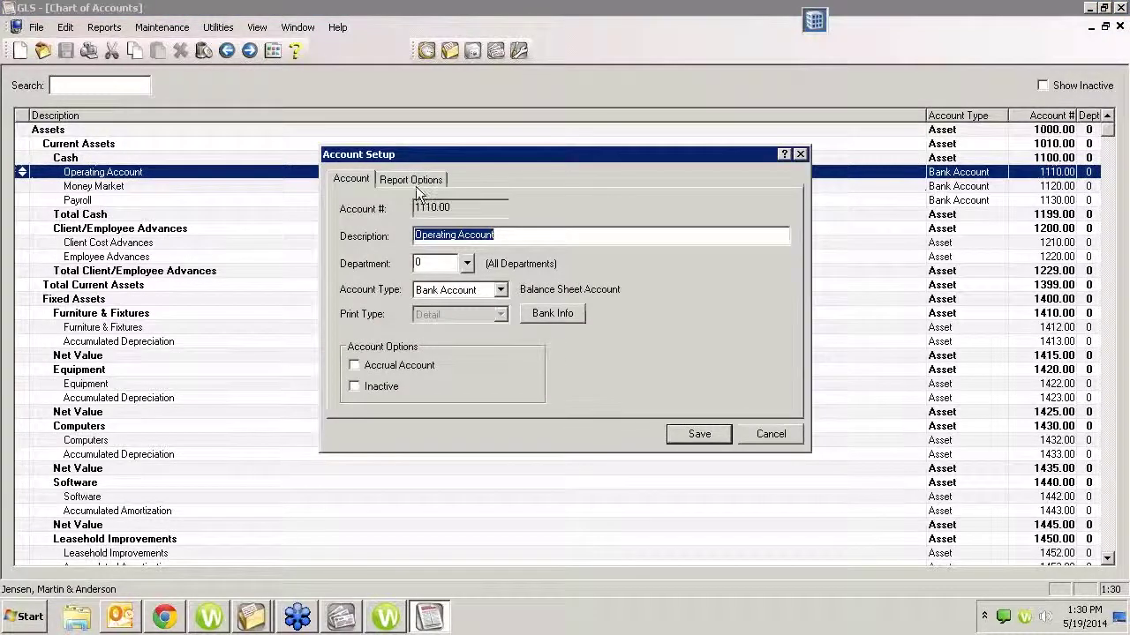
click(784, 434)
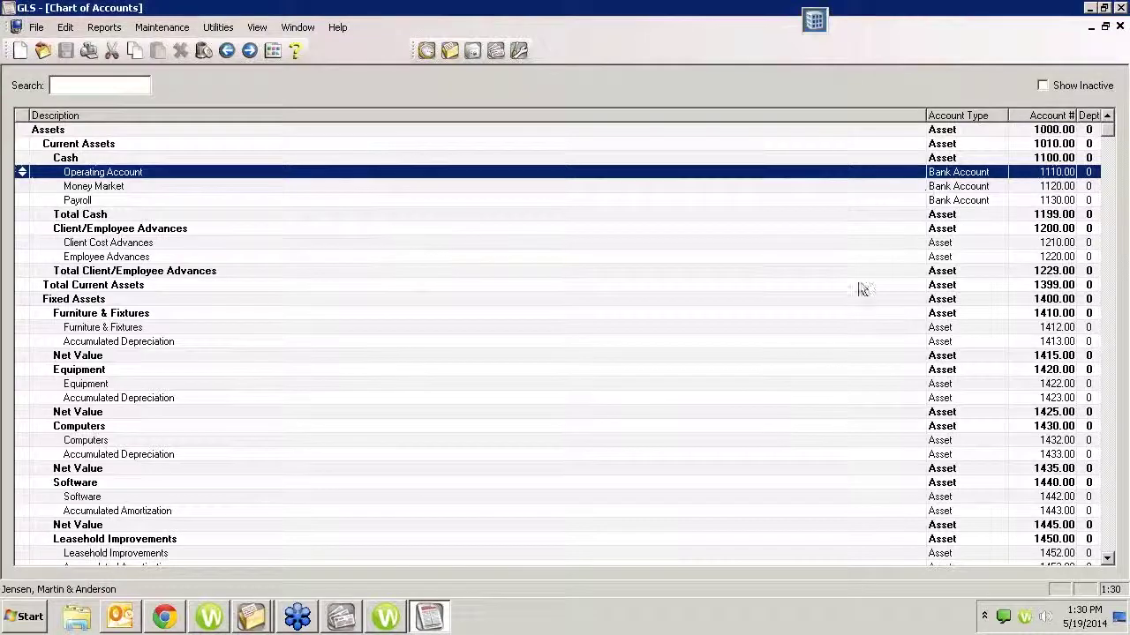
click(1120, 27)
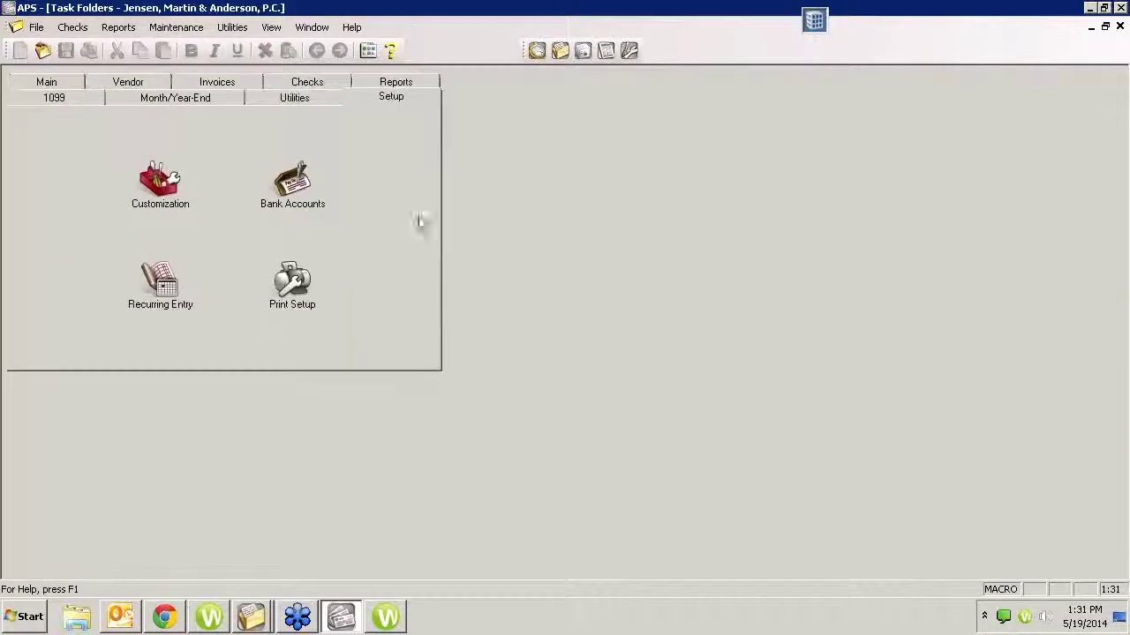
Recall bank account 1 in Accounts Payable to check its linked cash account, and close the bank account setup.
click(290, 181)
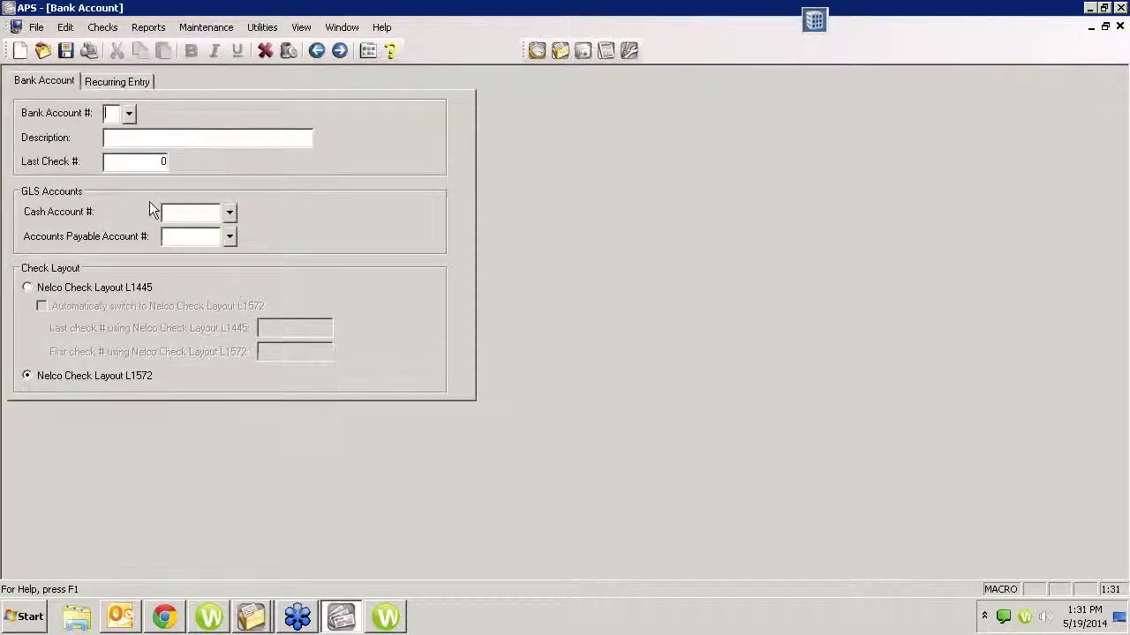
text(1)
key(Tab)
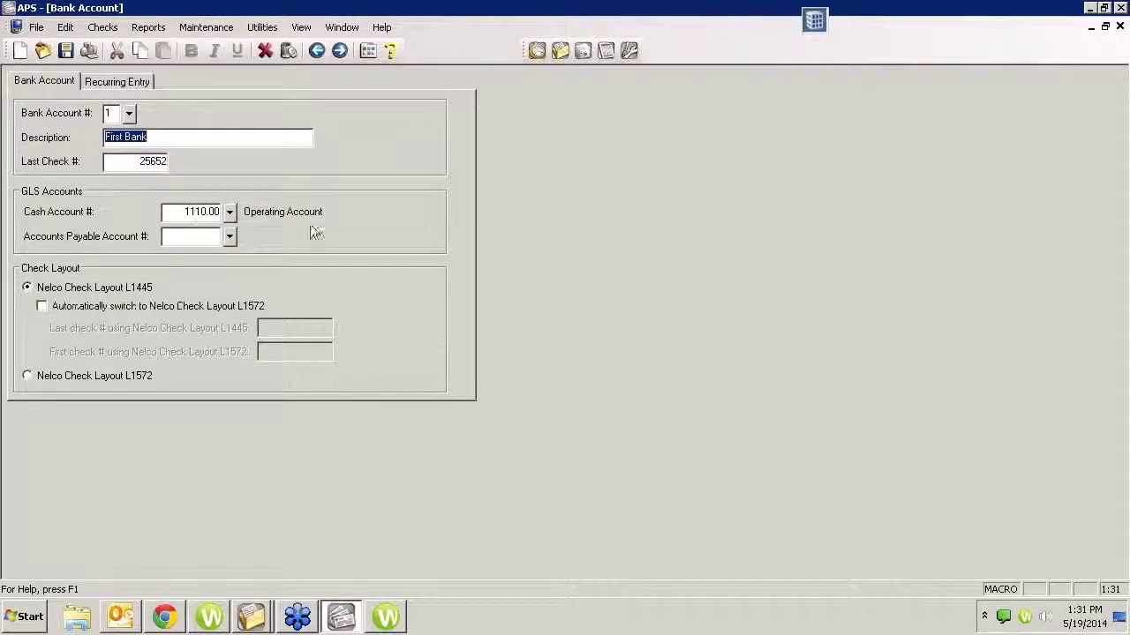
key(Escape)
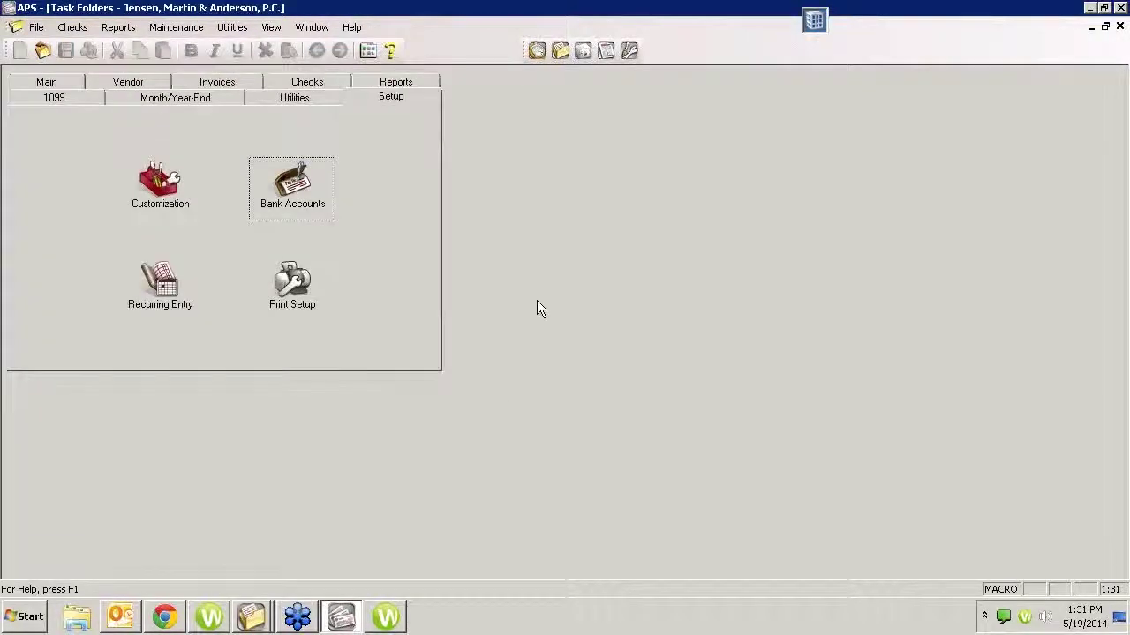
Start a 10.00 invoice for the Clerk of the District Court vendor and display its general ledger distribution.
click(46, 81)
click(147, 143)
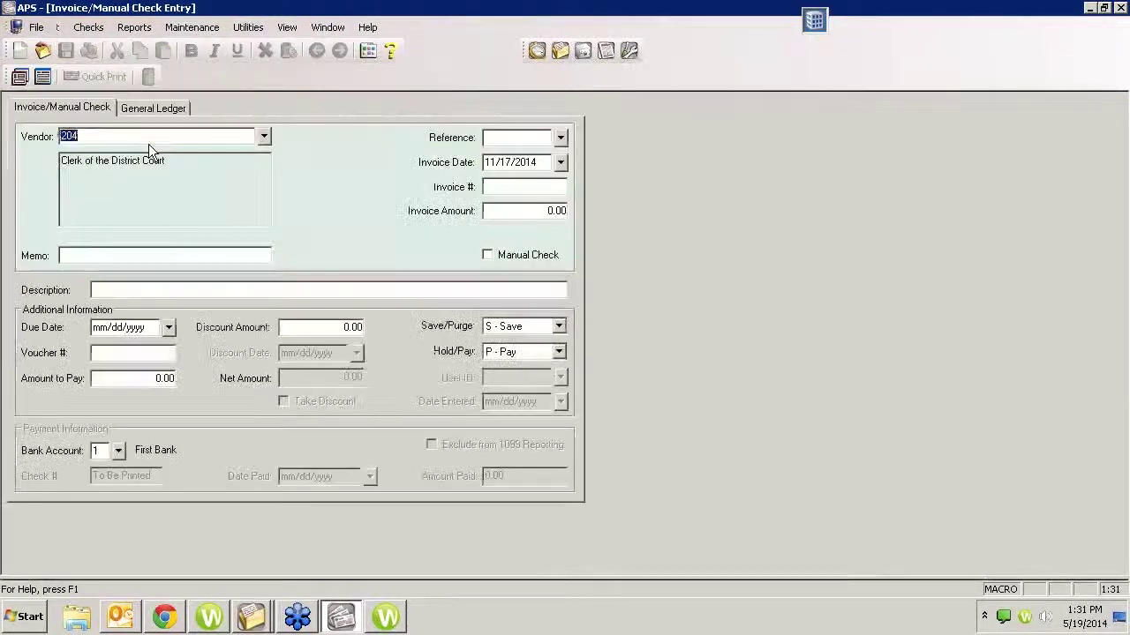
key(Tab)
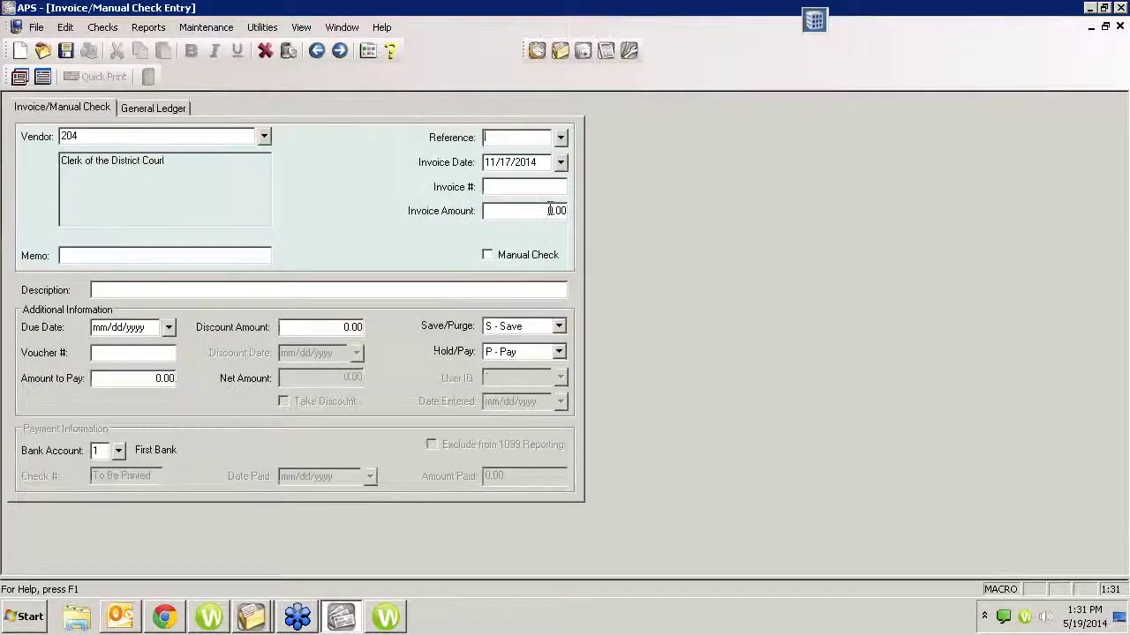
text(10)
key(Tab)
key(Tab)
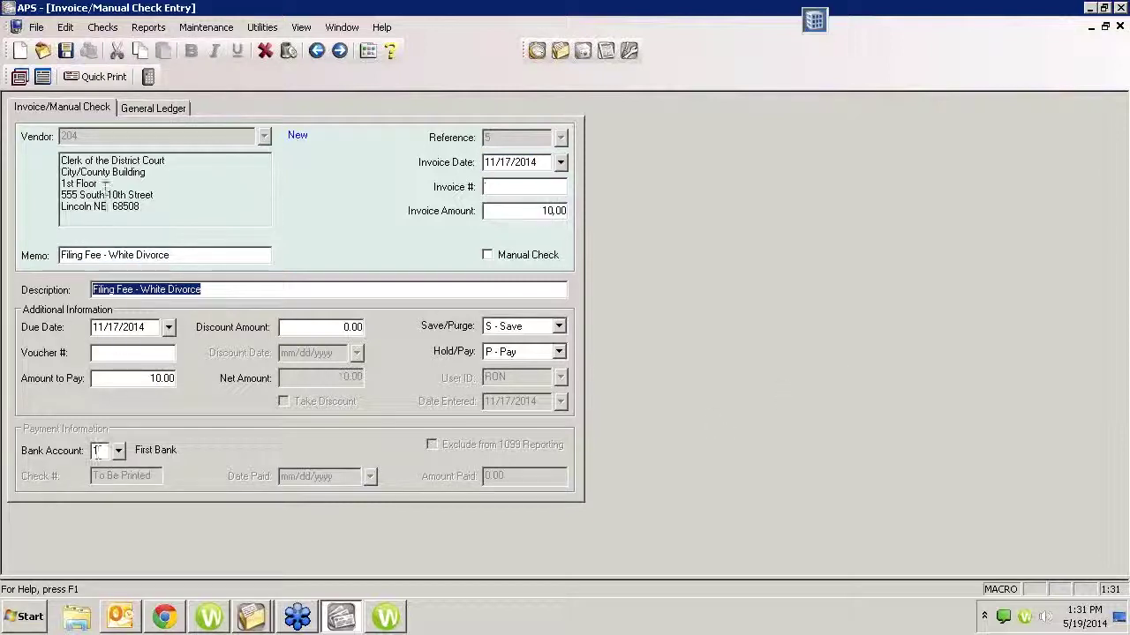
click(141, 107)
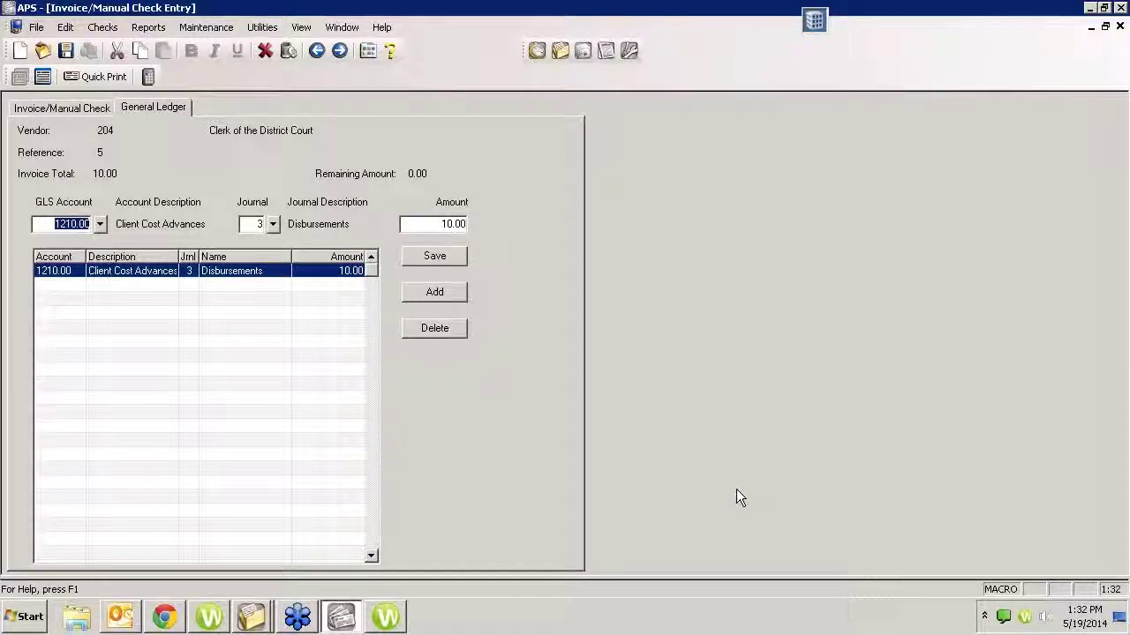
Switch to Chrome and browse the Tabs3 Virtual User Group Meetings page, including its upcoming session and past recordings.
click(165, 618)
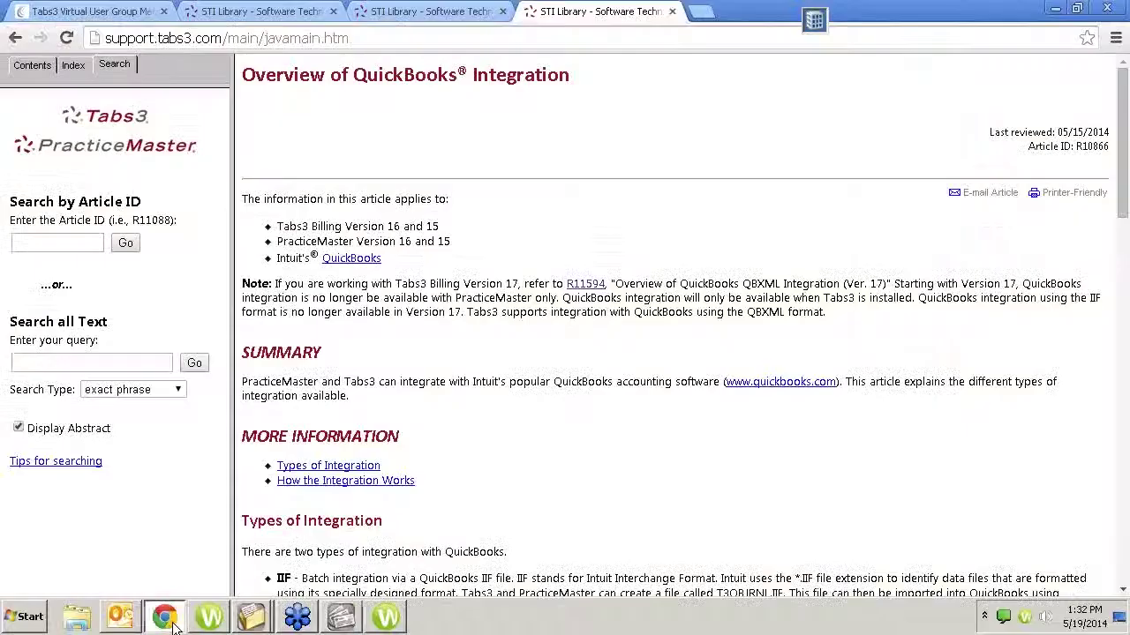
click(113, 12)
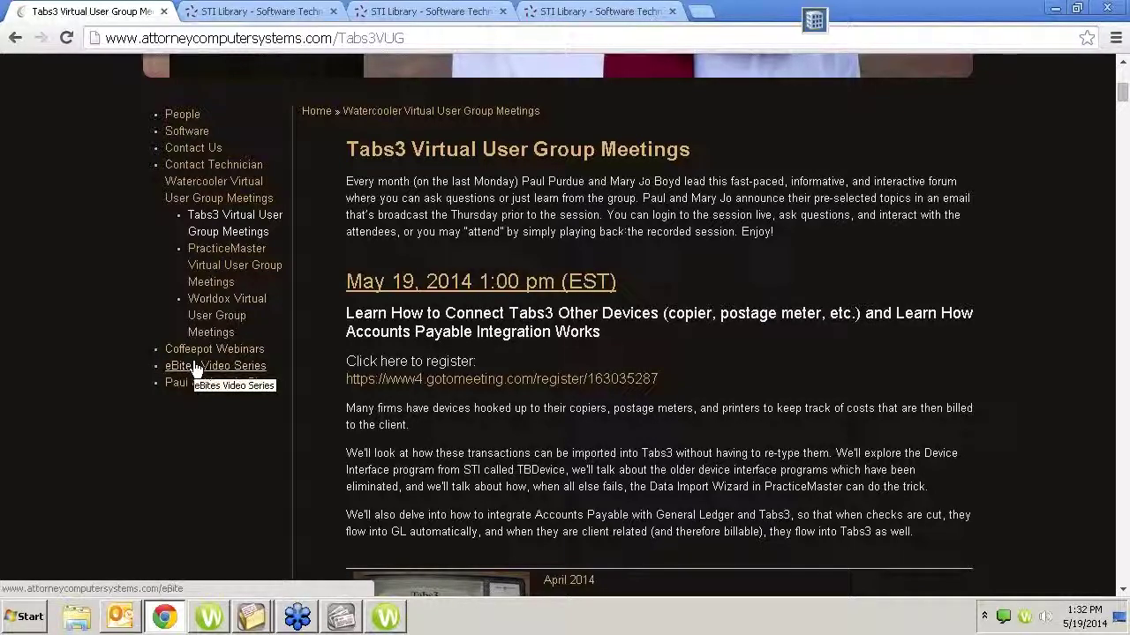
scroll(464, 353, down, 3)
scroll(470, 287, up, 4)
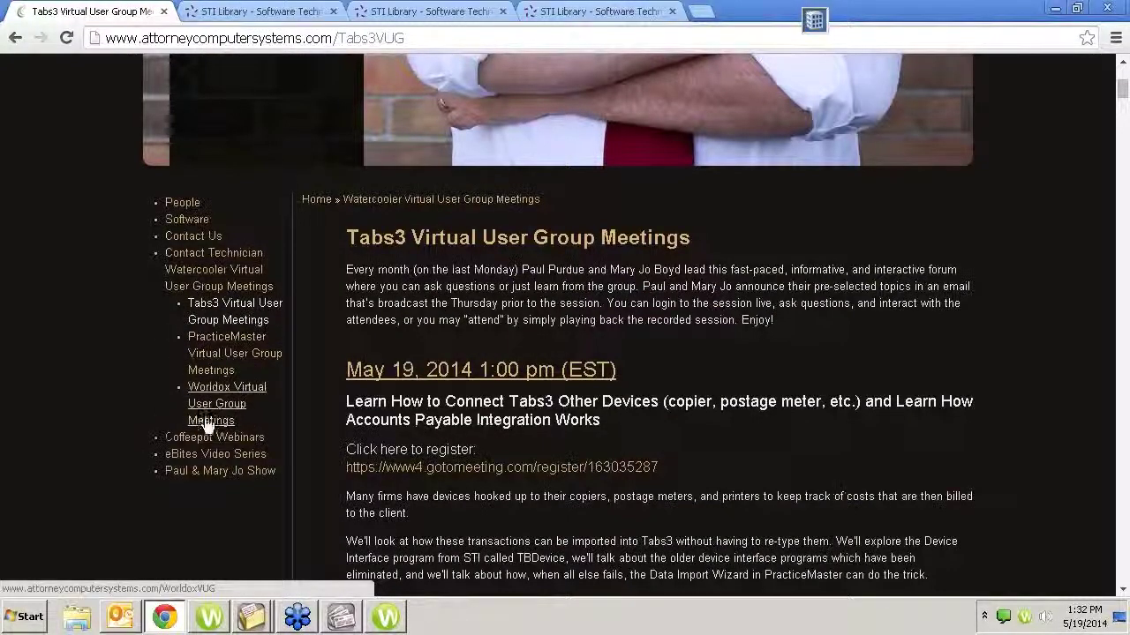
scroll(473, 423, down, 4)
scroll(474, 415, down, 7)
scroll(479, 398, down, 2)
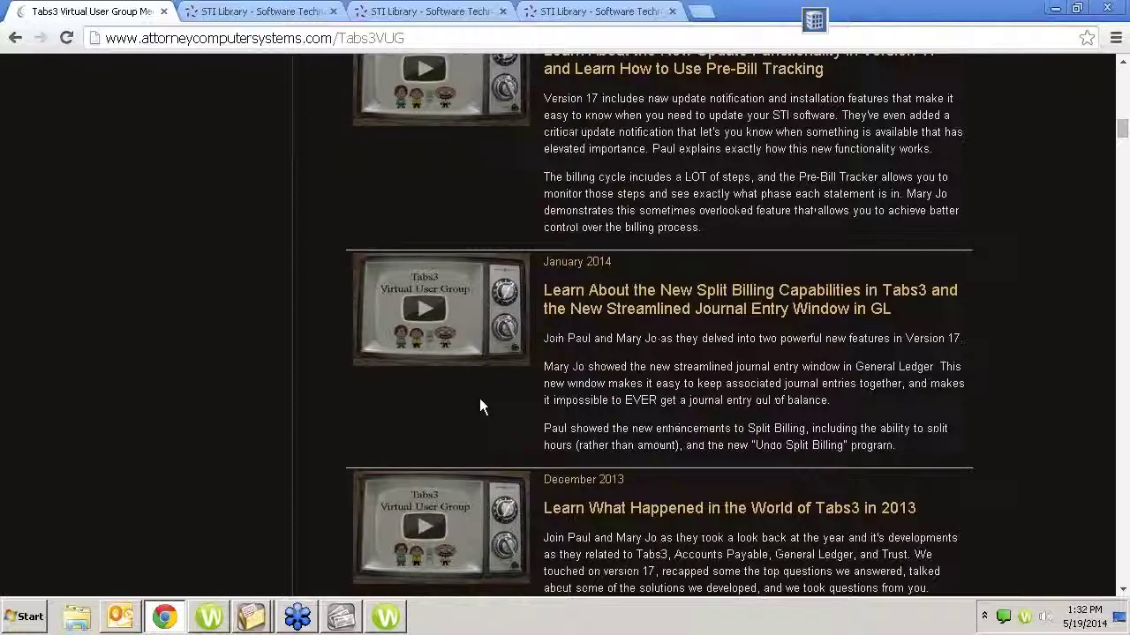
scroll(593, 387, down, 1)
scroll(592, 386, down, 3)
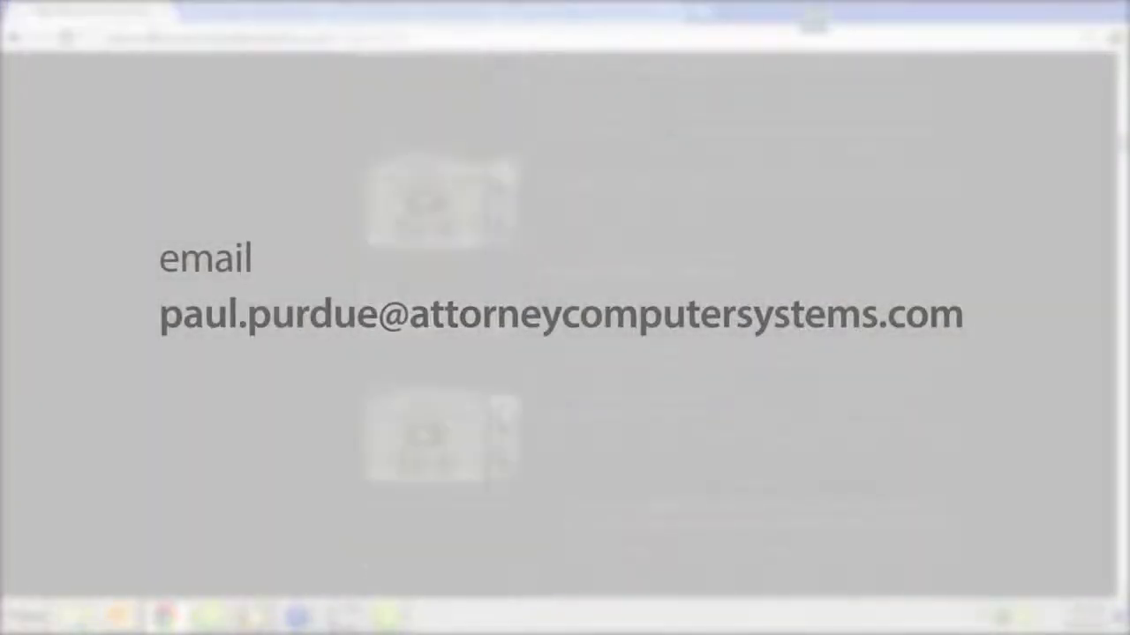
scroll(649, 104, down, 1)
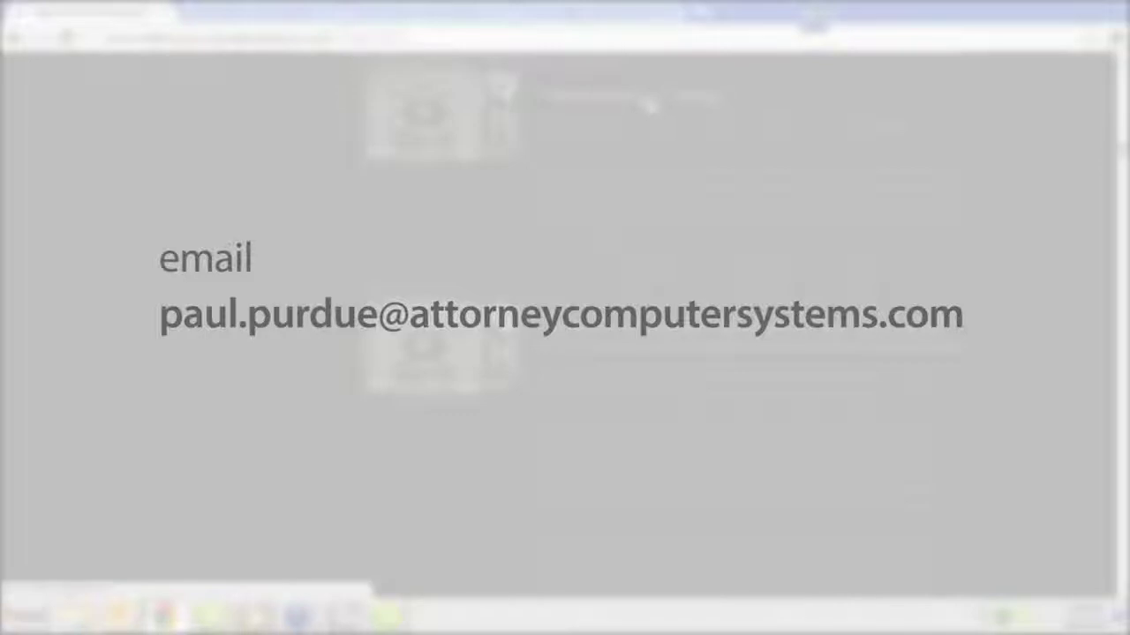